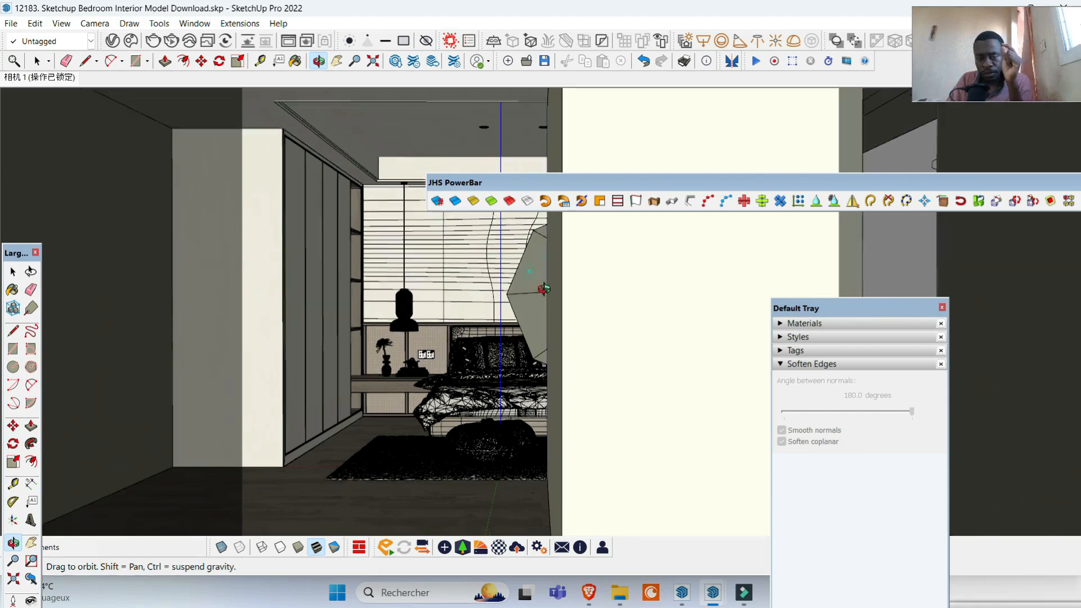
- Restore the saved camera scene of the bedroom and move the Default Tray clear of the bed
left_click_drag(299, 261, 339, 278)
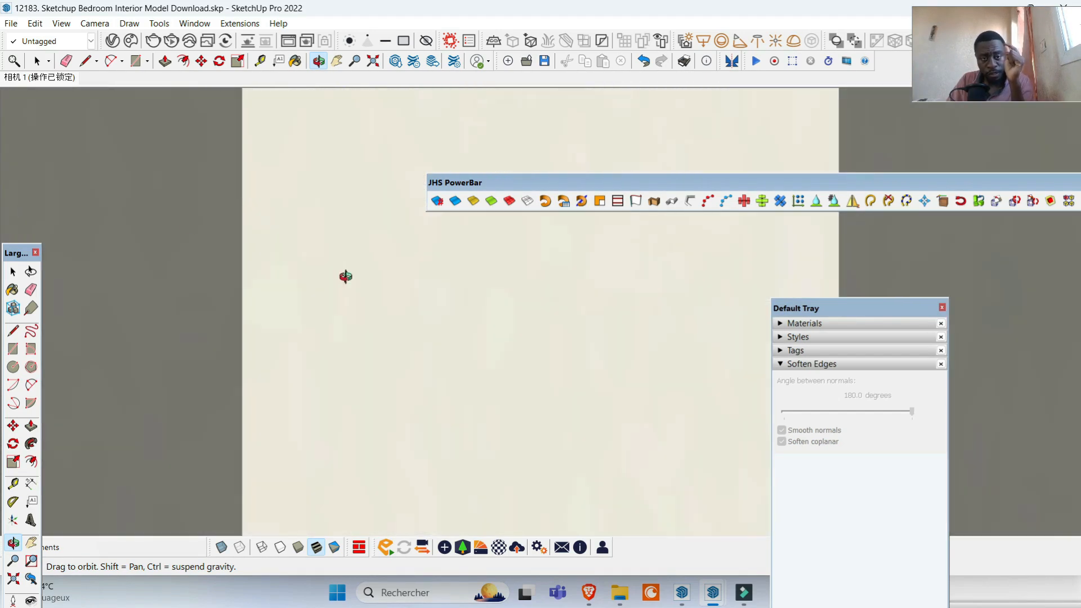
left_click(60, 79)
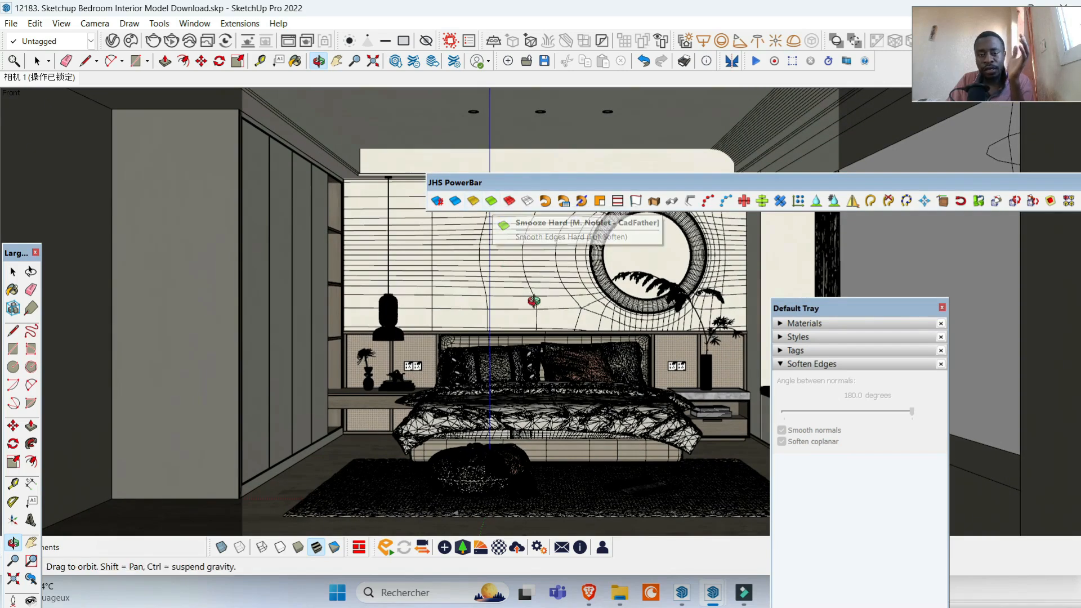
left_click(492, 201)
left_click_drag(852, 302, 914, 228)
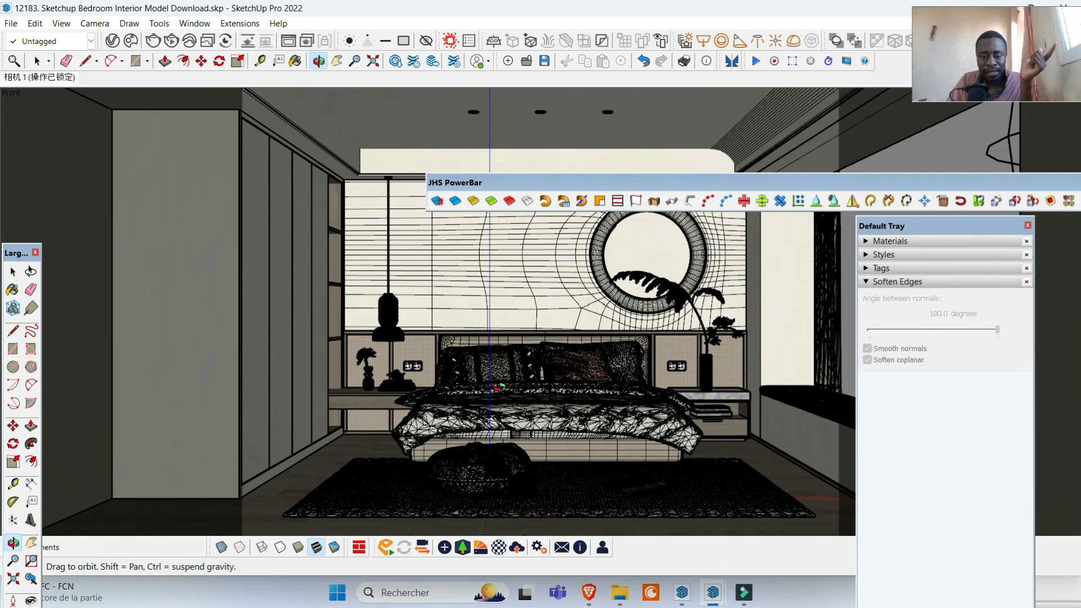
mouse_move(597, 436)
left_mouse_down()
mouse_move(578, 438)
mouse_move(602, 435)
left_mouse_up()
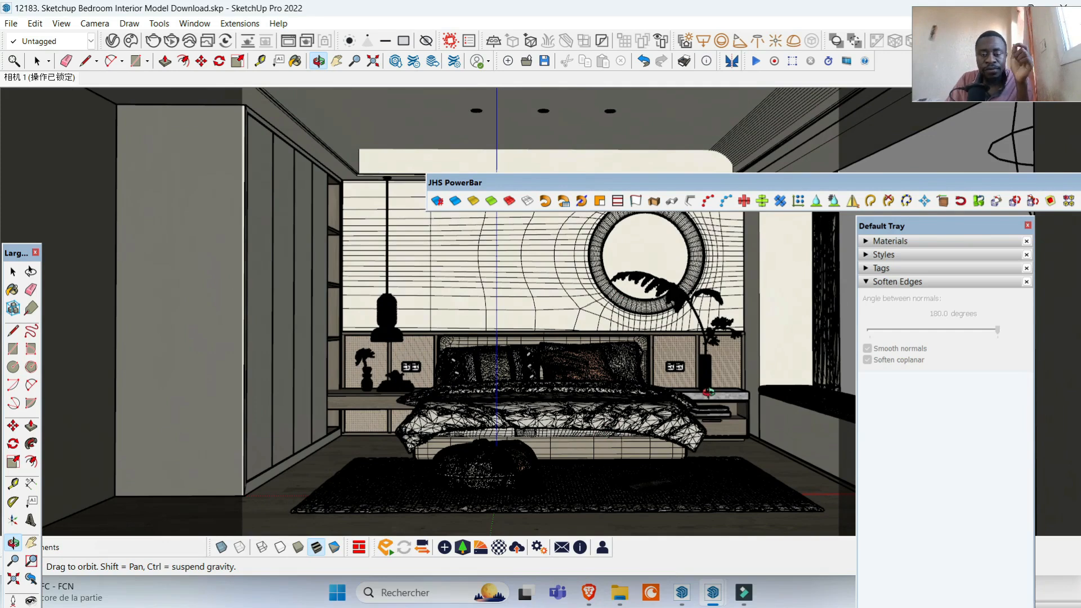
- Select the dropped ceiling with its cove mouldings and create a new tag named DALLE
left_click(36, 61)
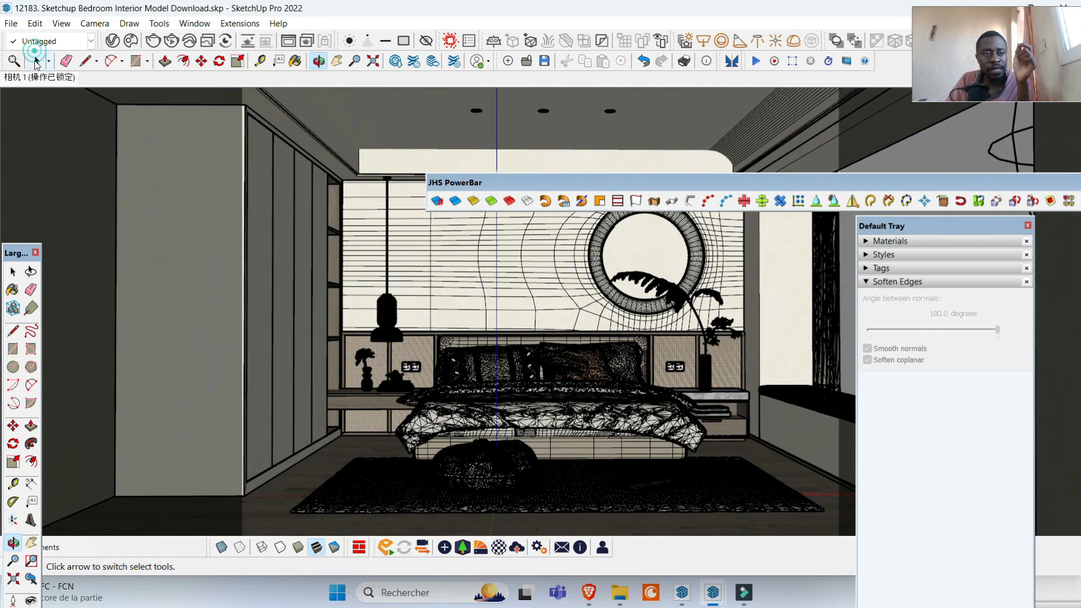
left_click(398, 122)
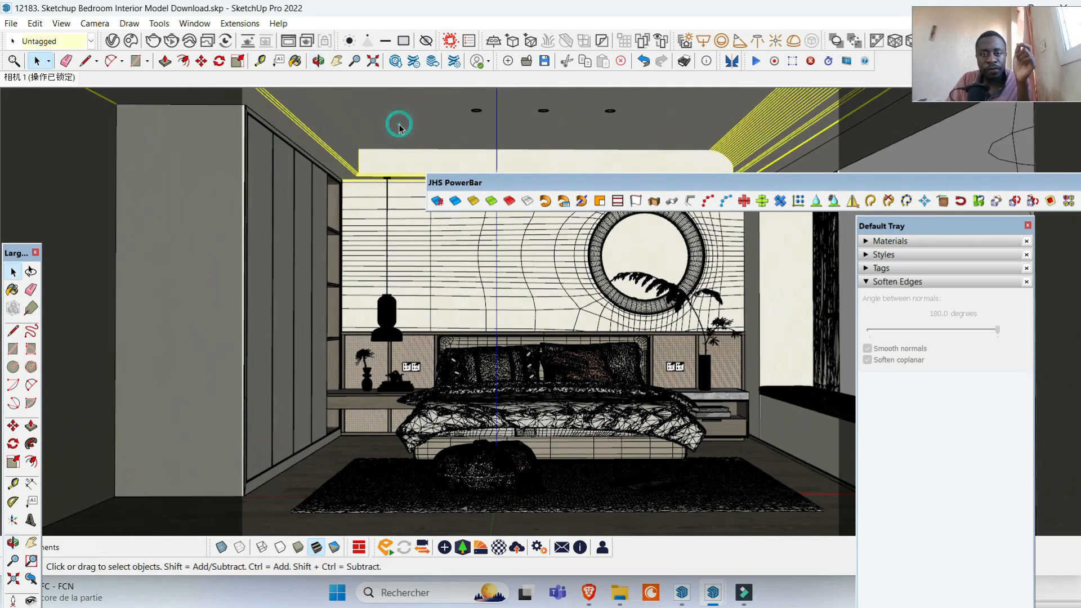
left_click(868, 283)
left_click(866, 268)
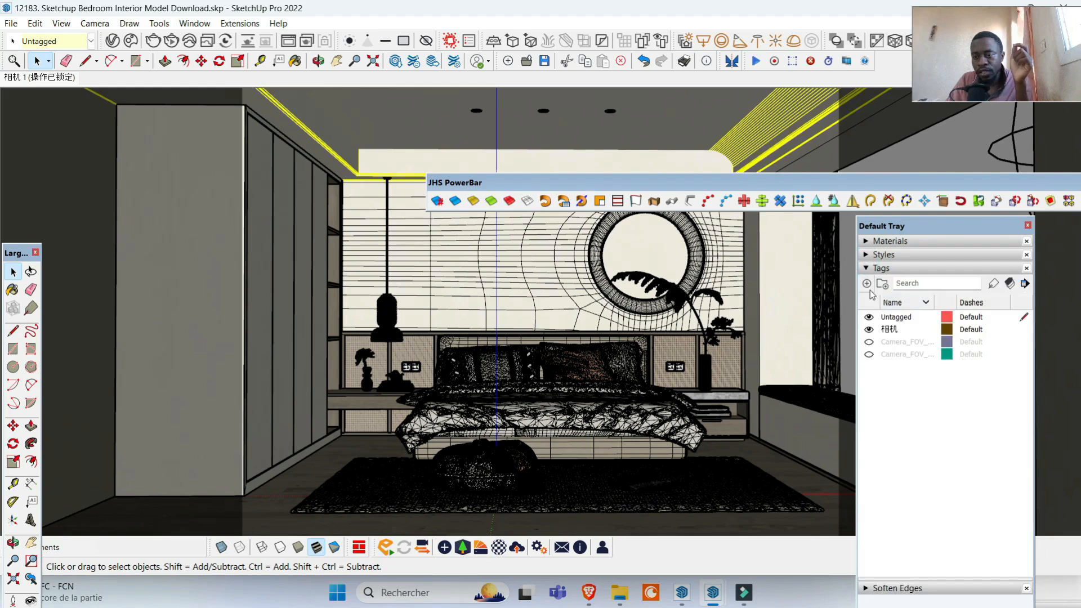
left_click(867, 283)
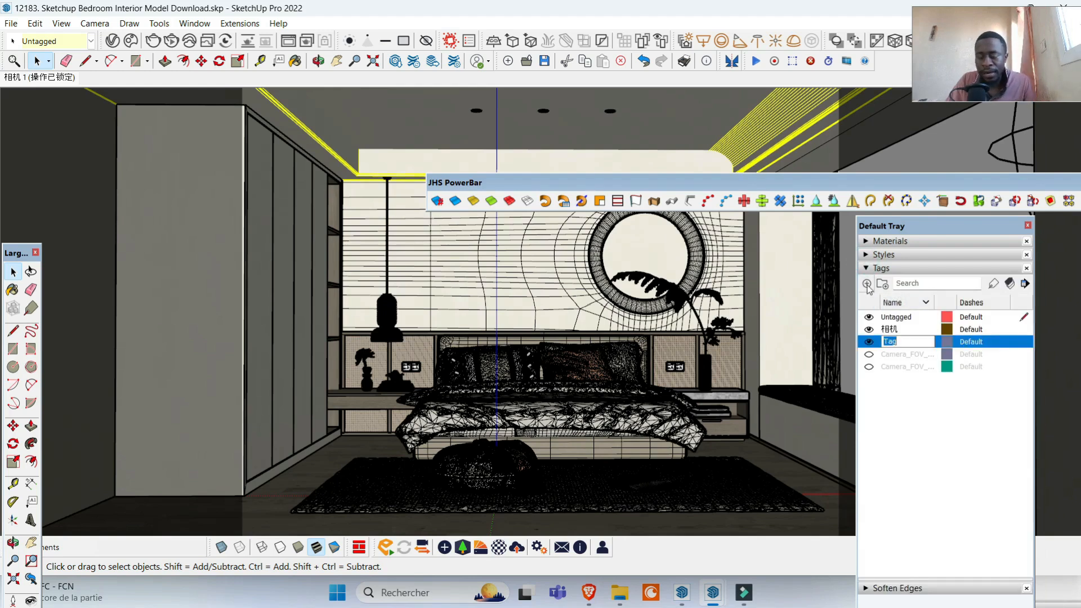
type("DALL")
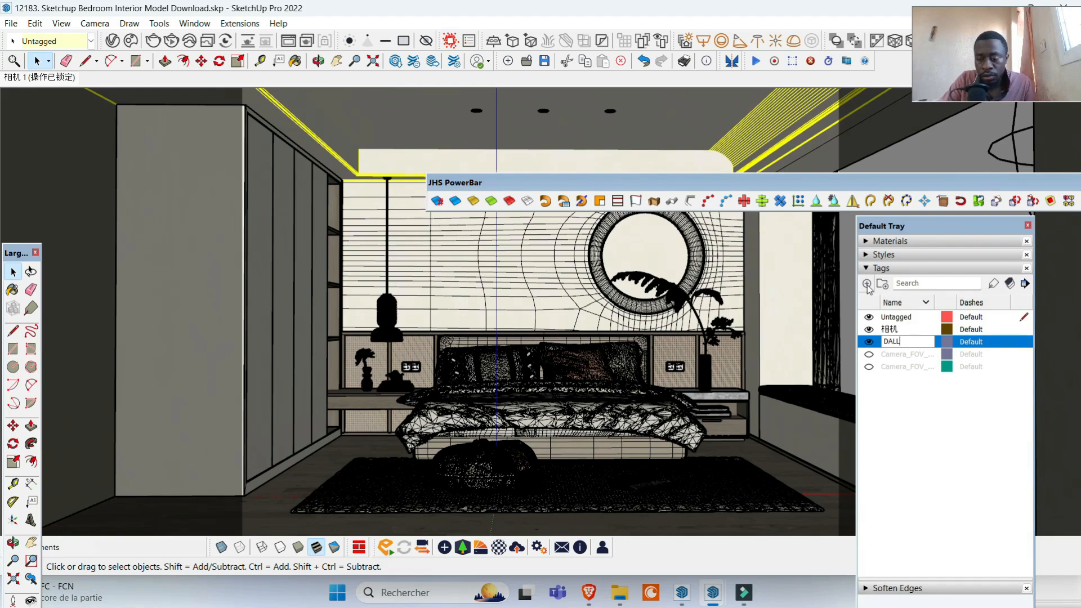
type("E")
key("Return")
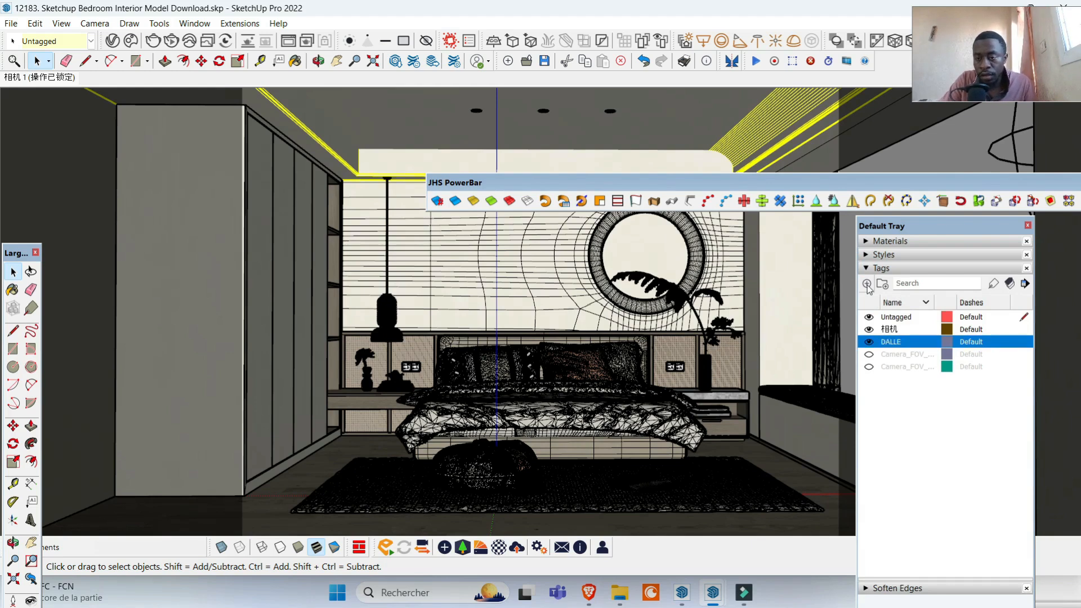
- Assign the selected dropped ceiling to the DALLE tag and hide that tag
left_click(104, 27)
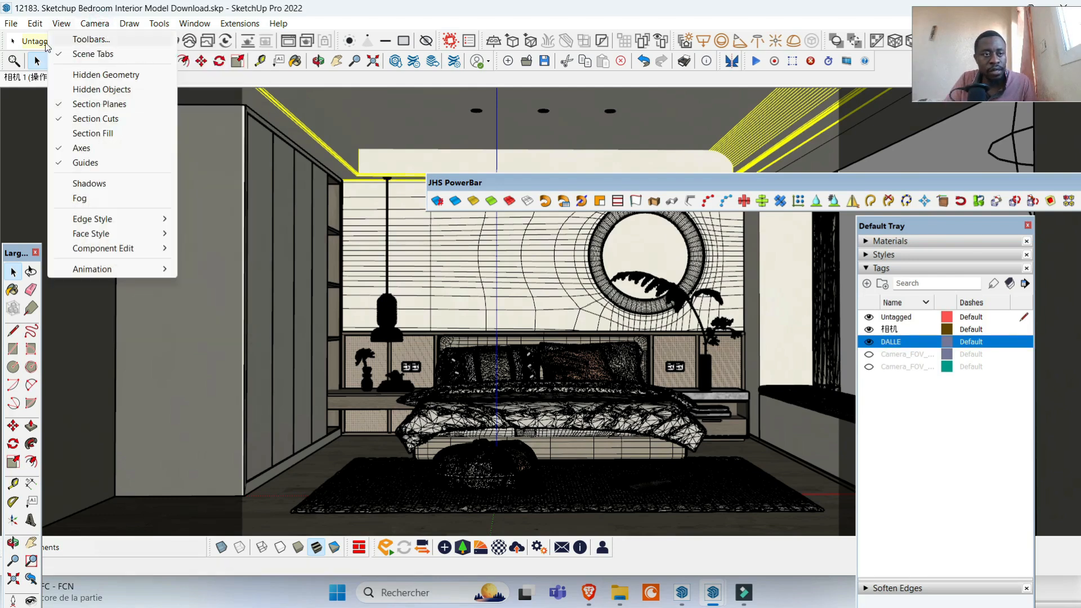
left_click(43, 42)
left_click(28, 101)
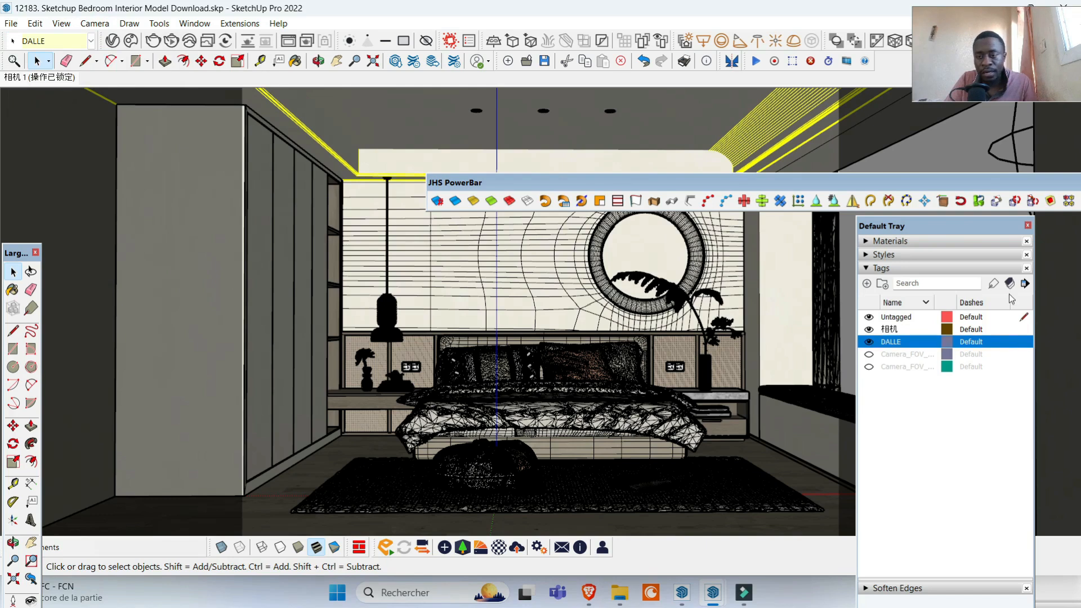
left_click(870, 343)
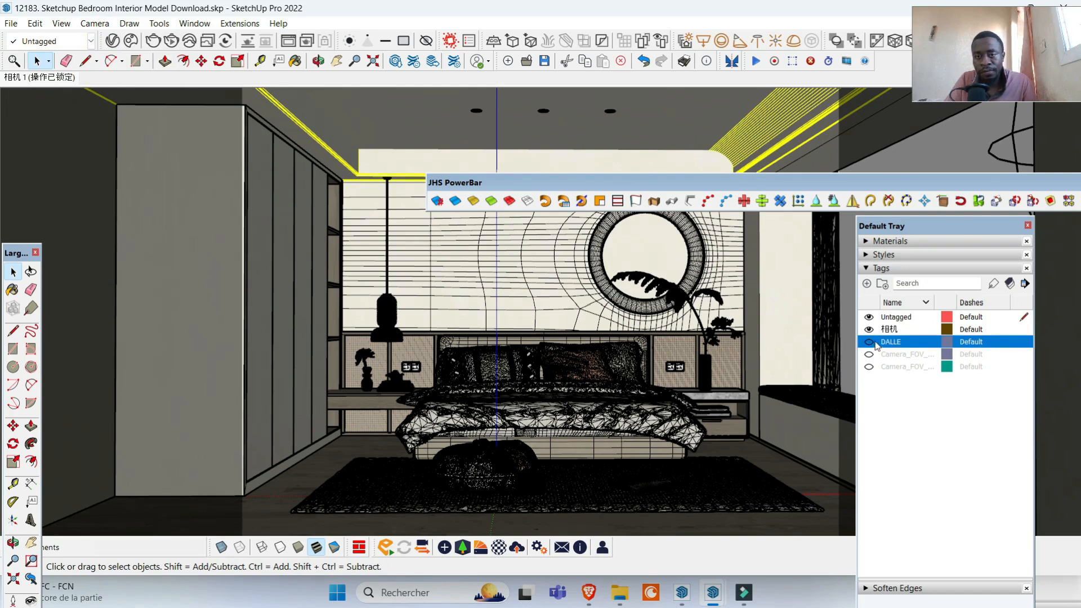
- Assign the remaining ceiling slab above the room to the hidden DALLE tag
left_click(552, 113)
left_click(91, 41)
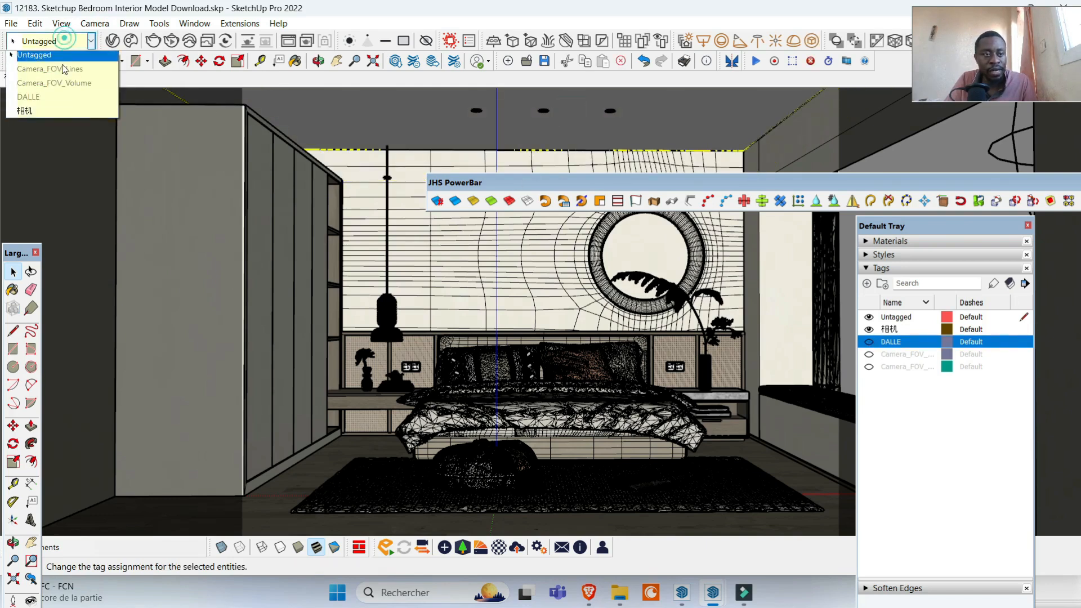
left_click(62, 114)
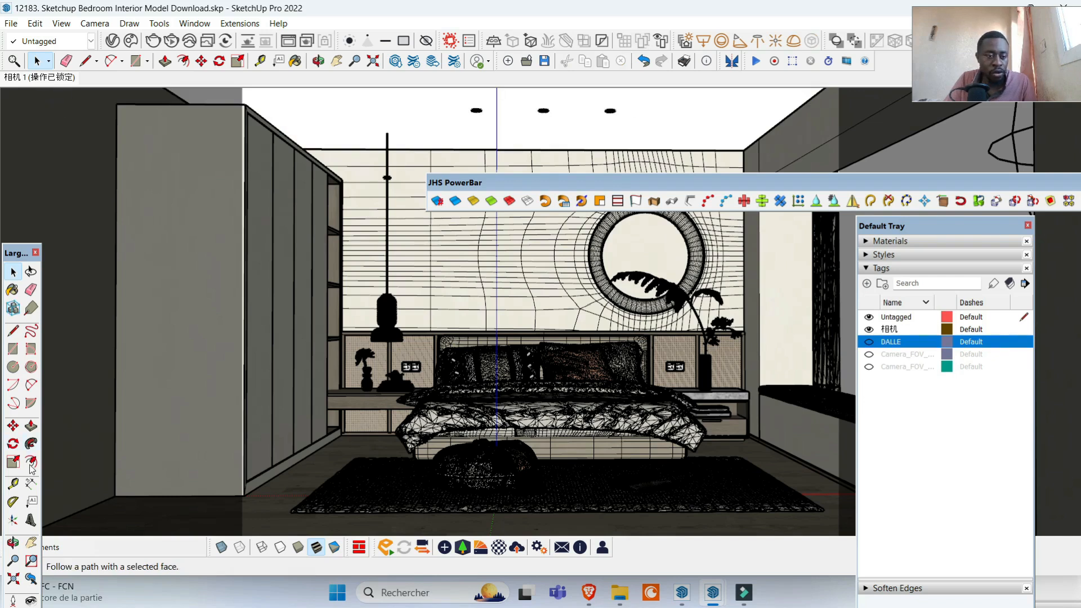
- Examine the bedroom's furniture and bedding from above through the open ceiling
left_click(12, 543)
left_click_drag(509, 437, 353, 276)
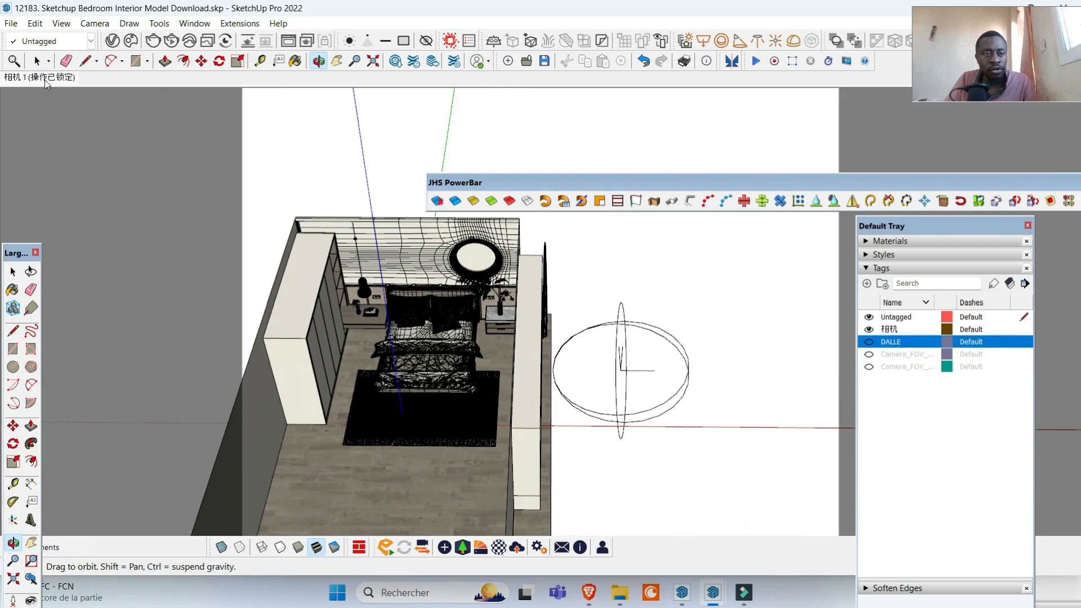
left_click(37, 60)
scroll(475, 345, "up", 5)
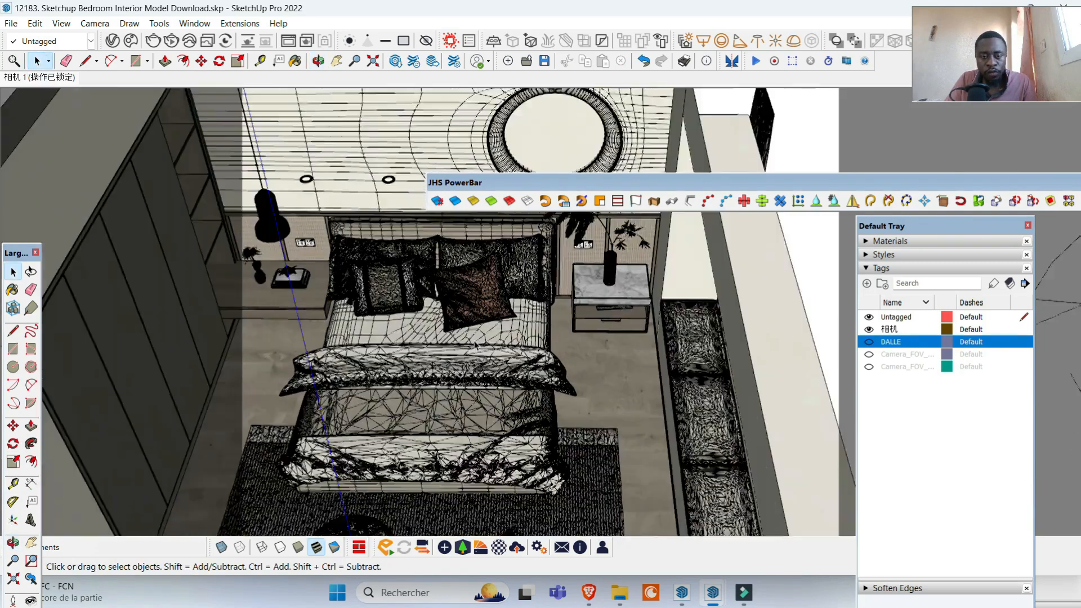
scroll(475, 345, "up", 3)
scroll(490, 376, "down", 5)
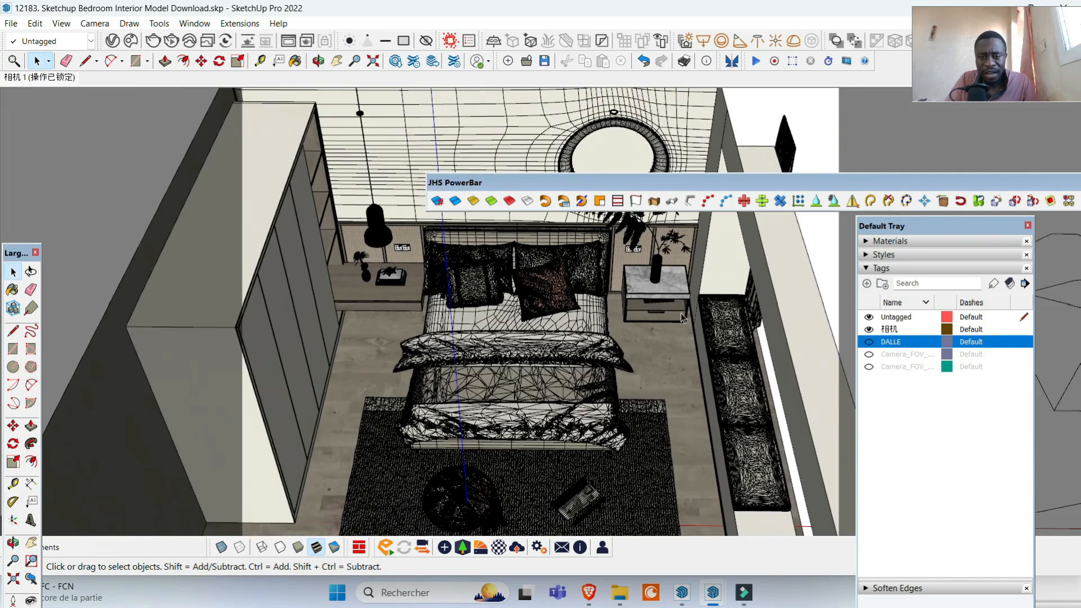
scroll(599, 384, "up", 3)
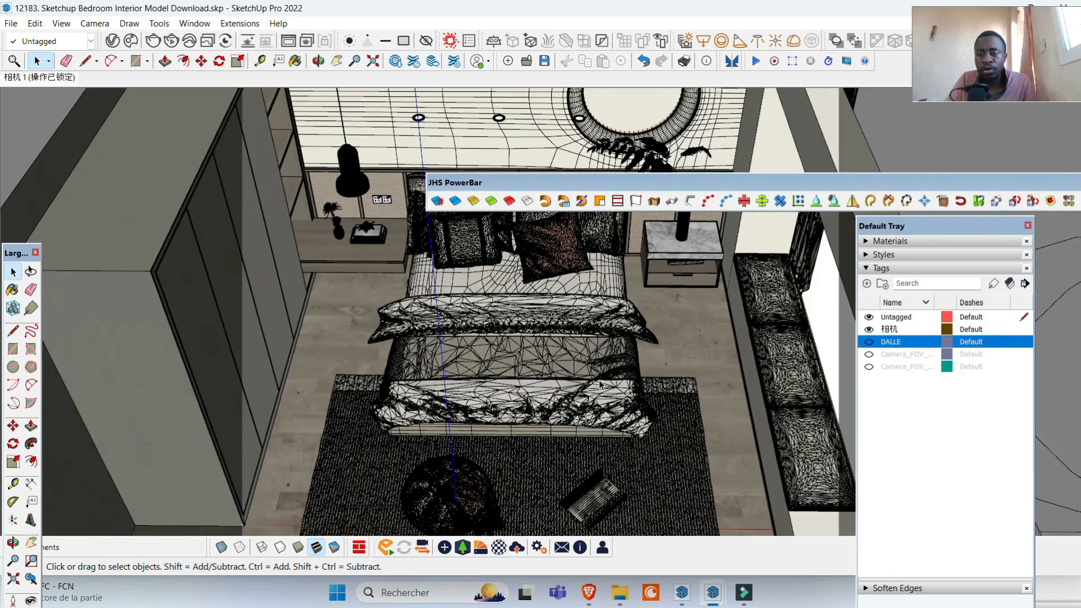
- Turn off Profiles in the style's edge settings and move the JHS PowerBar off the bed
left_click(871, 269)
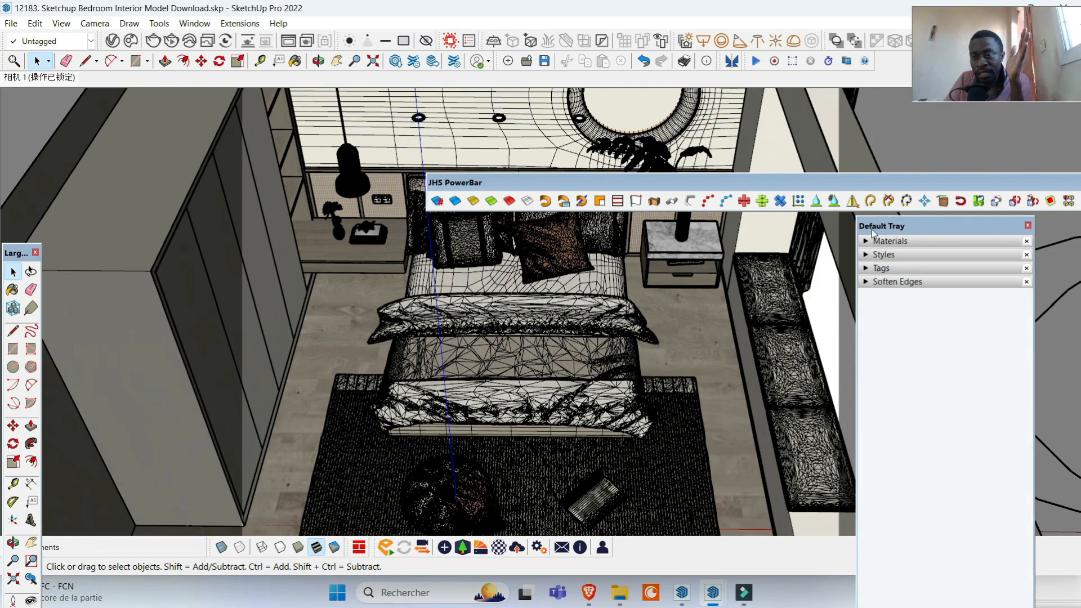
left_click(883, 256)
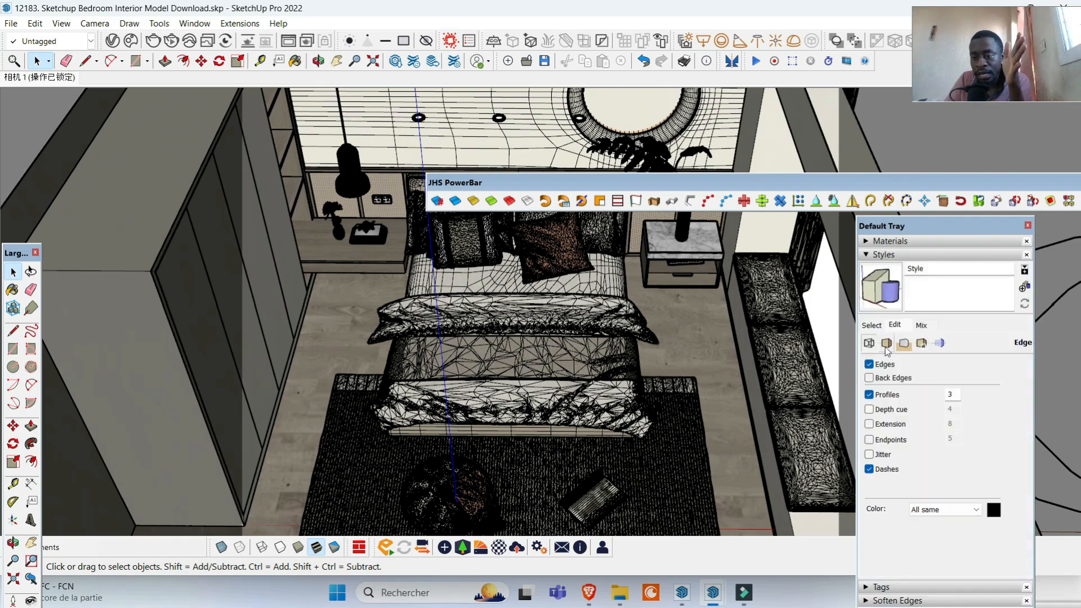
left_click(870, 394)
left_click_drag(786, 189, 504, 76)
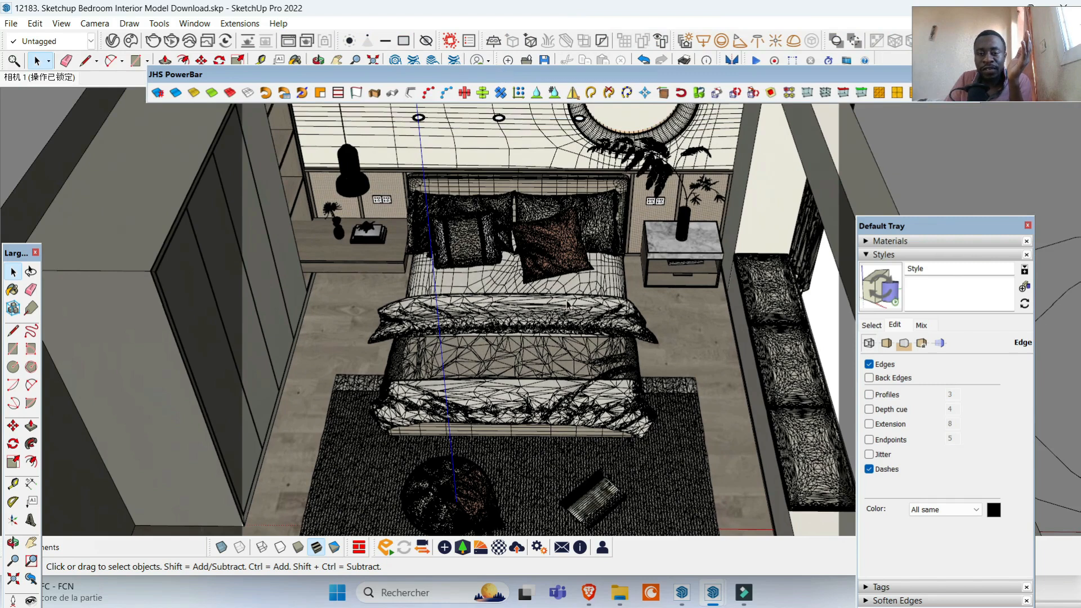
- Inspect the dense mesh edges on the bed's blanket up close, keeping the whole JHS PowerBar within view
scroll(568, 304, "down", 4)
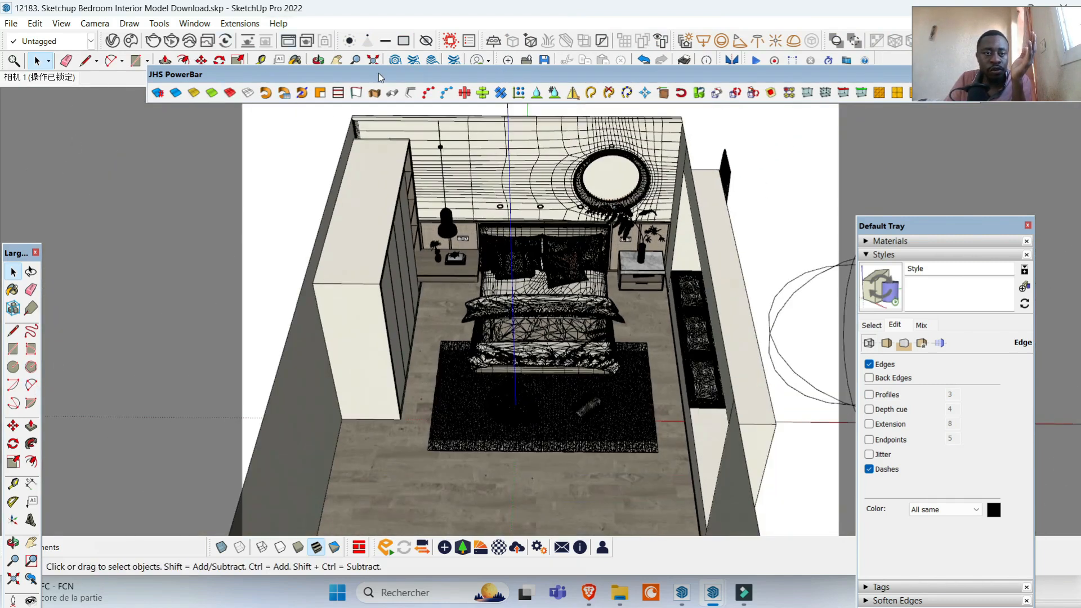
left_click(318, 59)
left_click_drag(479, 316, 637, 369)
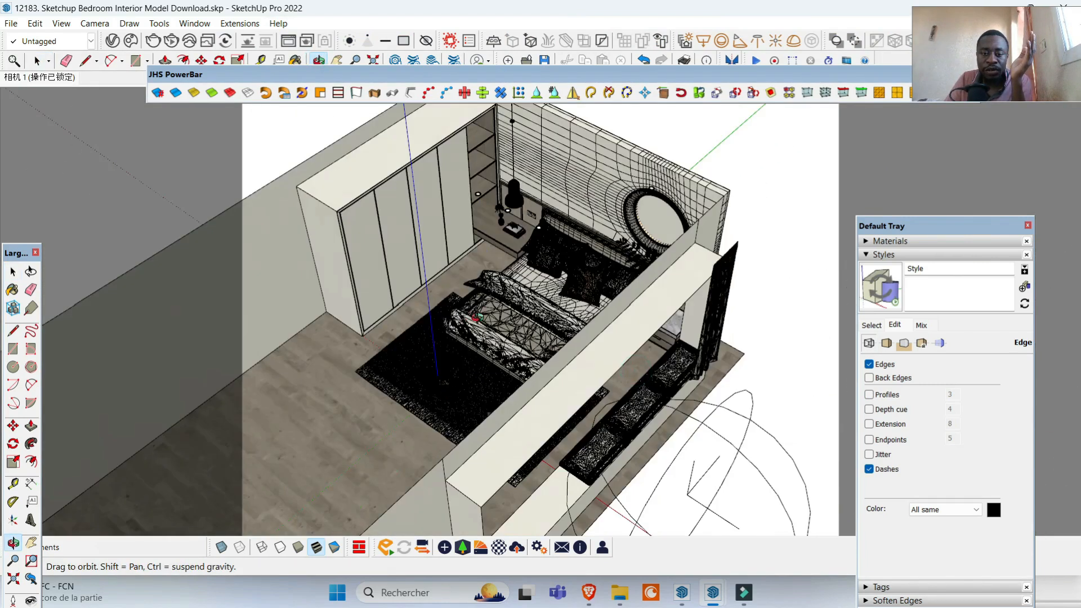
scroll(476, 317, "up", 5)
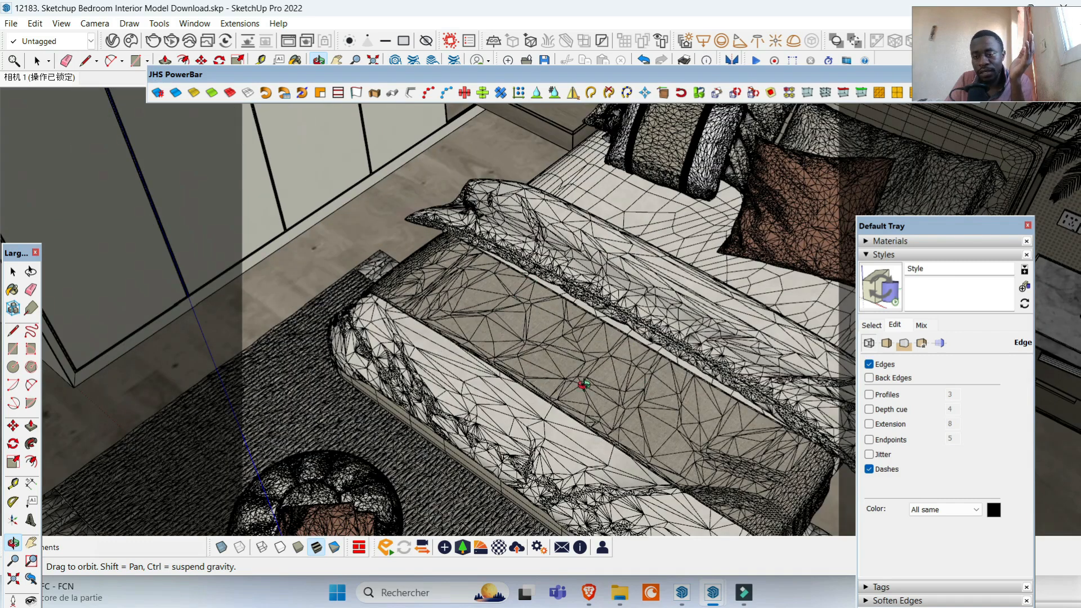
left_click_drag(574, 387, 697, 384)
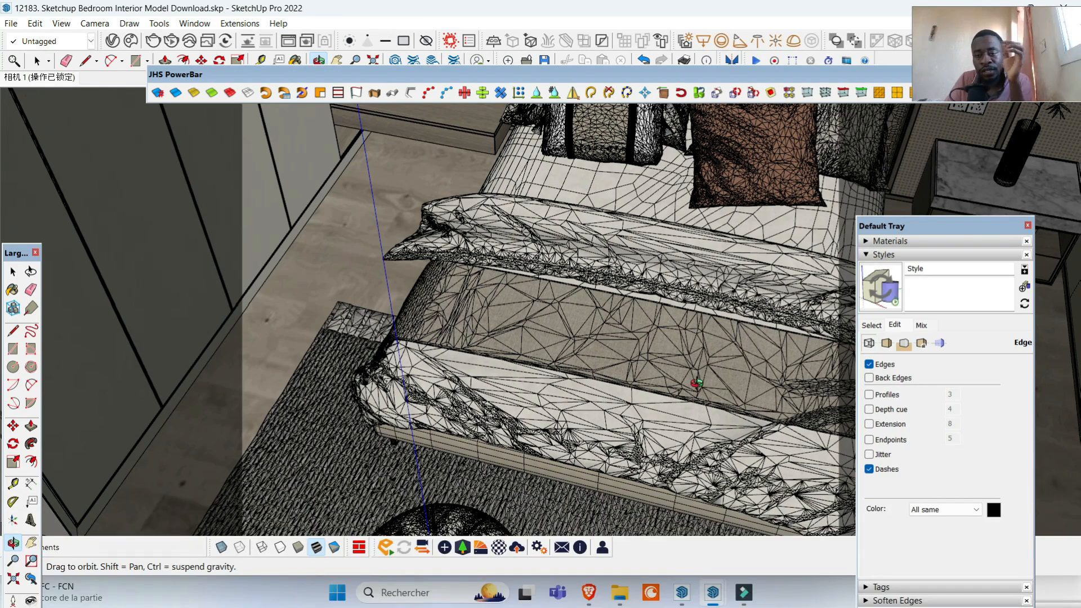
scroll(653, 288, "down", 3)
scroll(690, 360, "up", 5)
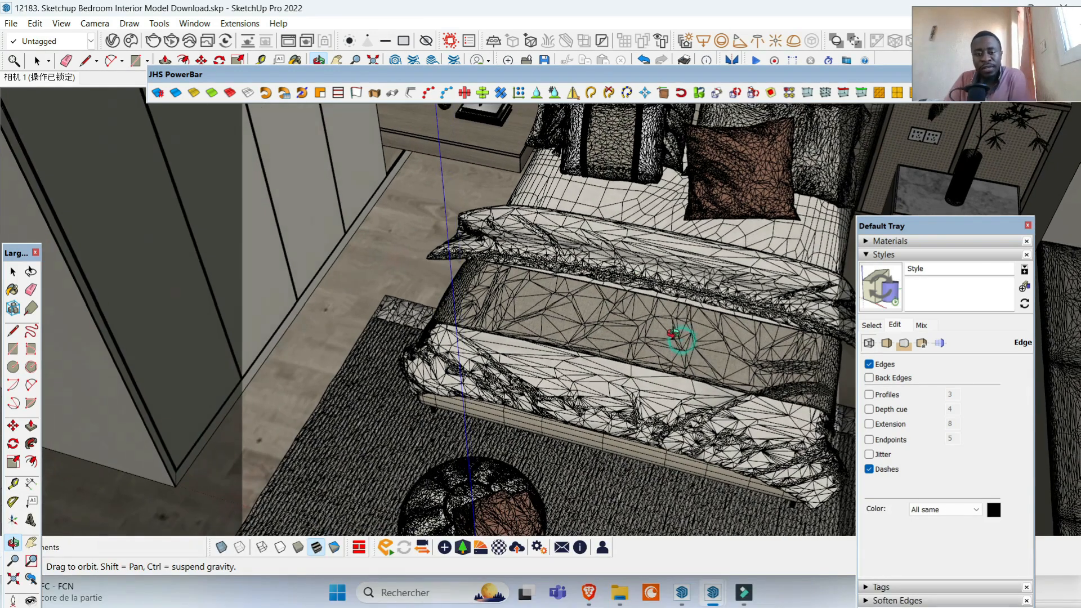
scroll(693, 362, "down", 2)
scroll(597, 288, "down", 2)
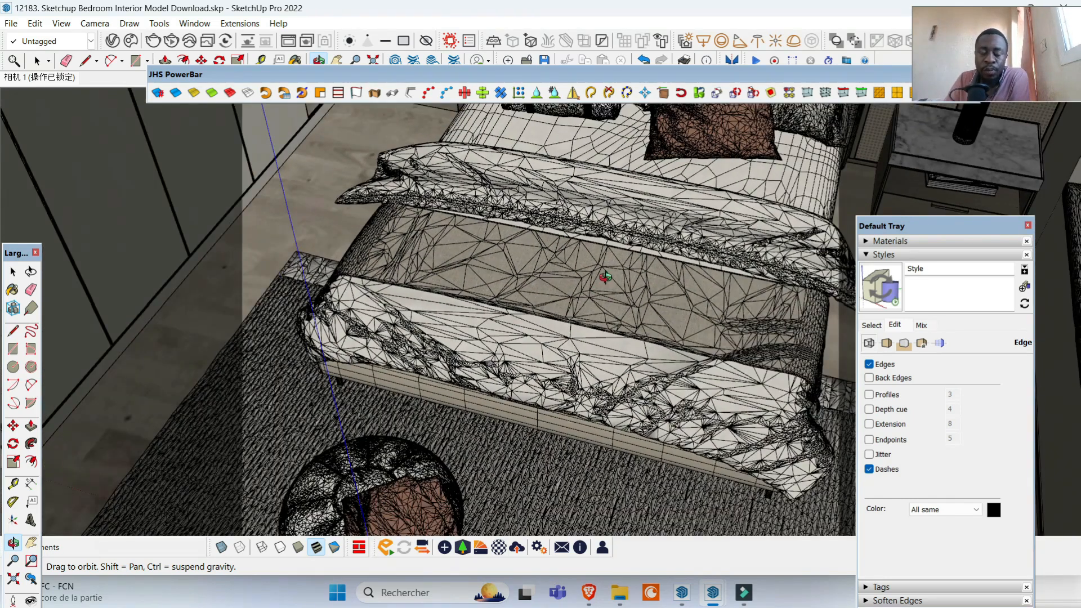
left_click_drag(587, 75, 595, 127)
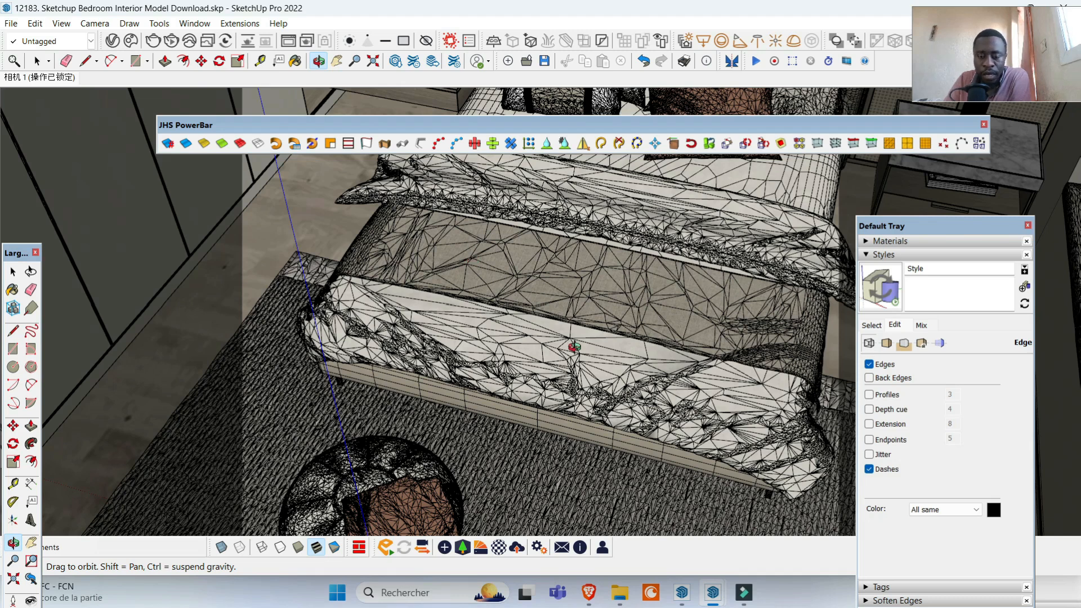
- Switch to the Brave browser and review the SmartDrop plugin page on SketchUcation
mouse_move(588, 586)
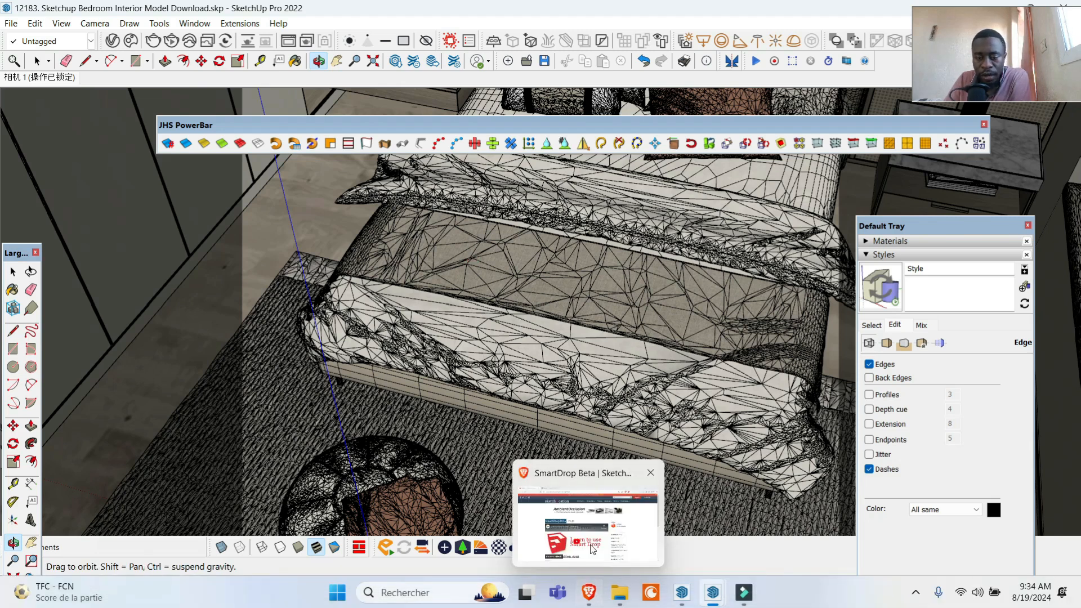
left_click(591, 521)
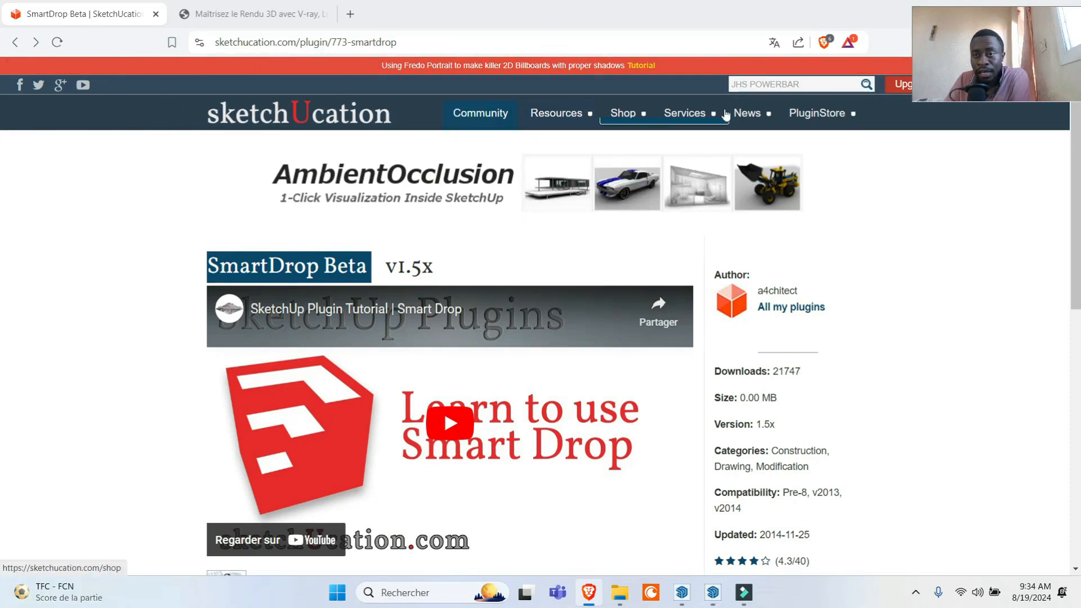
left_click_drag(801, 88, 731, 99)
scroll(951, 327, "down", 3)
scroll(954, 246, "up", 3)
scroll(884, 329, "down", 10)
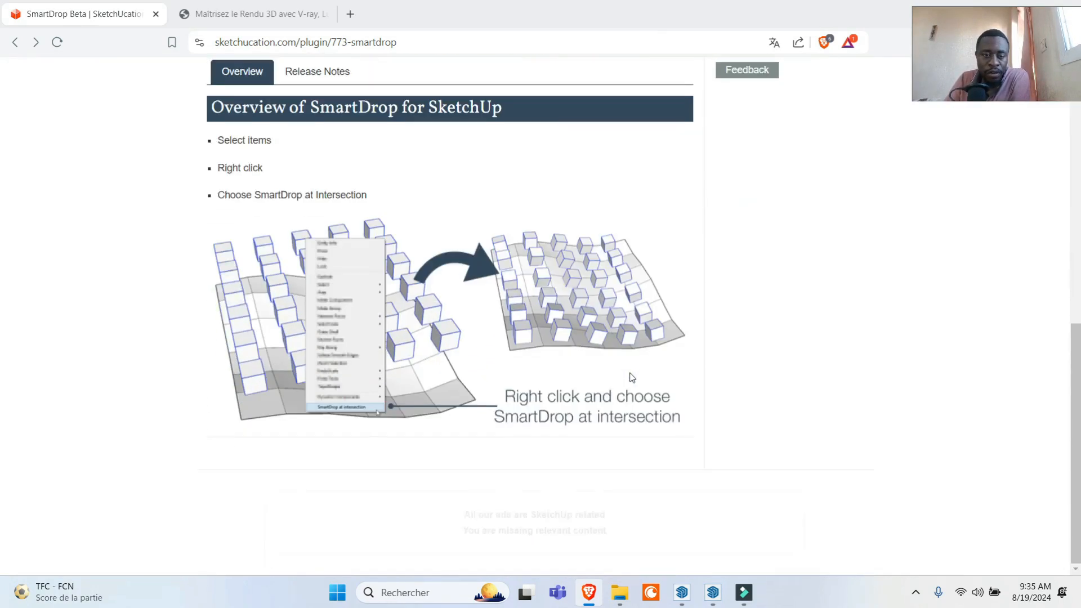
scroll(630, 377, "up", 10)
- Search SketchUcation for JHS POWERBAR and look through the plugin results
mouse_move(870, 105)
left_click(817, 147)
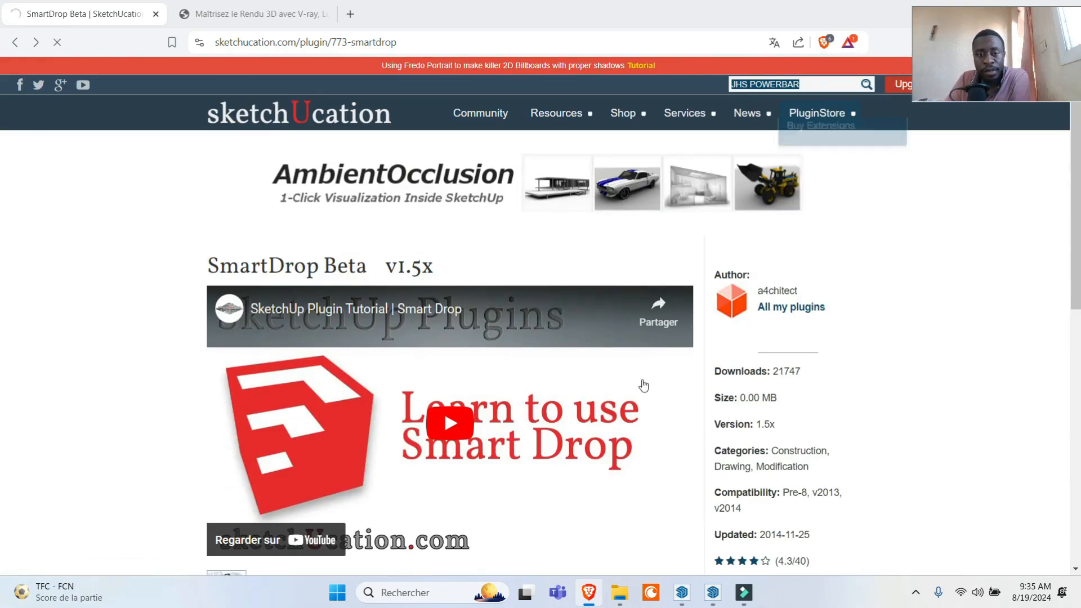
scroll(490, 310, "down", 5)
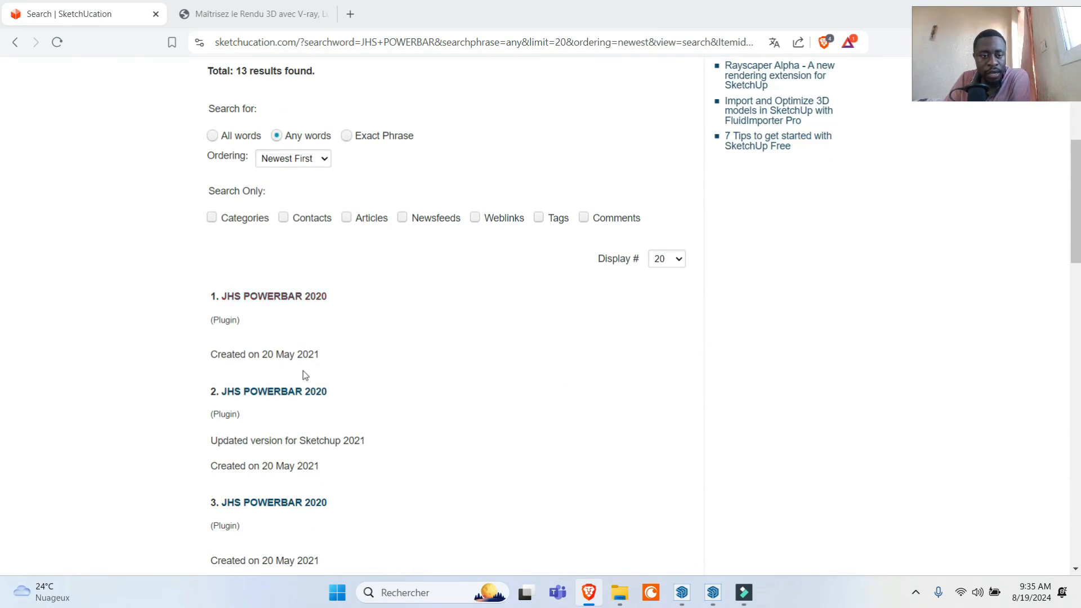
scroll(304, 371, "down", 3)
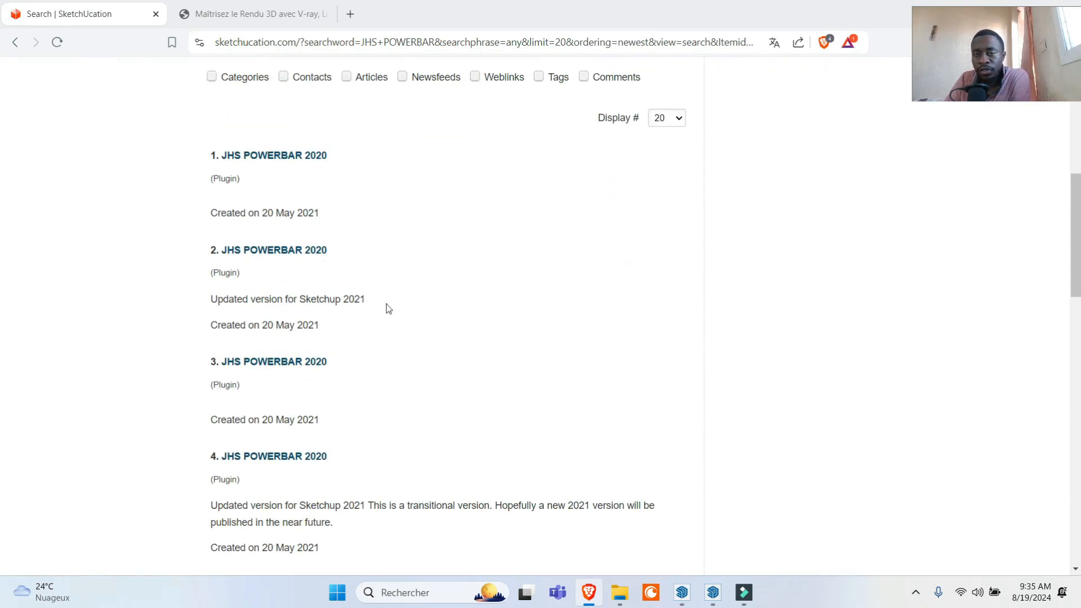
- Look over the JHS POWERBAR search results, switch back to SketchUp and move the JHS PowerBar toolbar clear of the bed
scroll(388, 308, "up", 3)
scroll(760, 432, "down", 7)
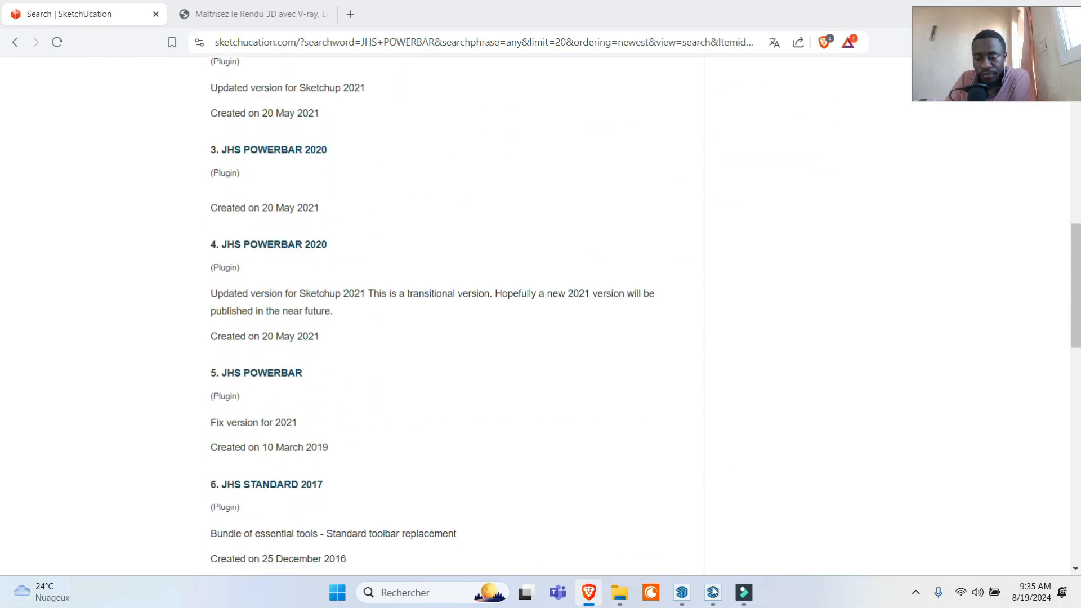
mouse_move(713, 592)
left_click(748, 518)
scroll(555, 348, "up", 5)
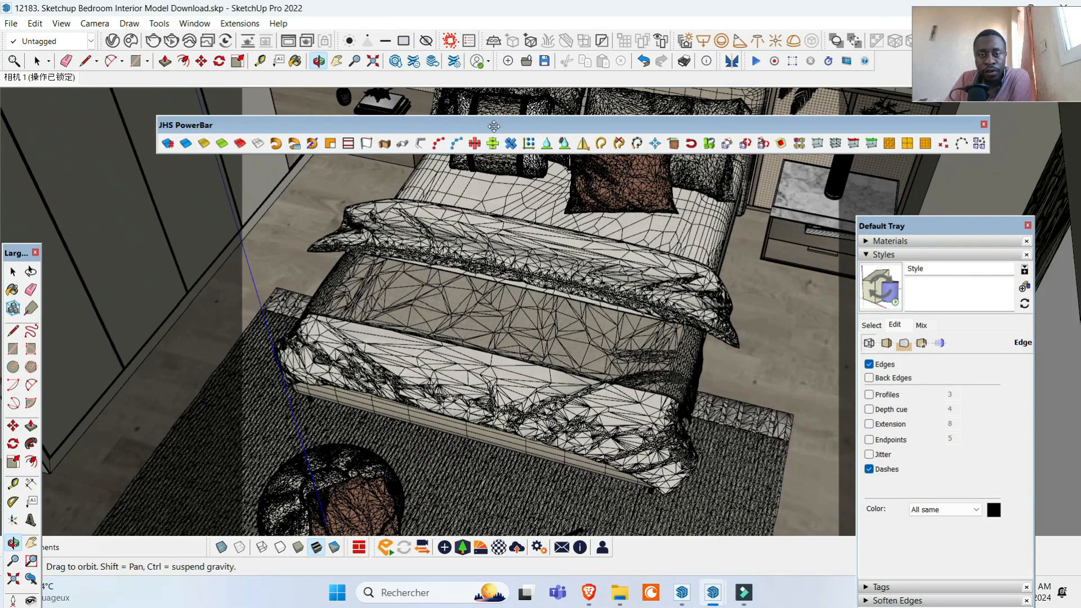
left_click_drag(494, 126, 549, 118)
- Select the rug in front of the bed, smooth its mesh edges with the JHS PowerBar's latest AMS settings, and clear the selection
left_click(39, 62)
scroll(648, 361, "up", 2)
scroll(644, 339, "down", 3)
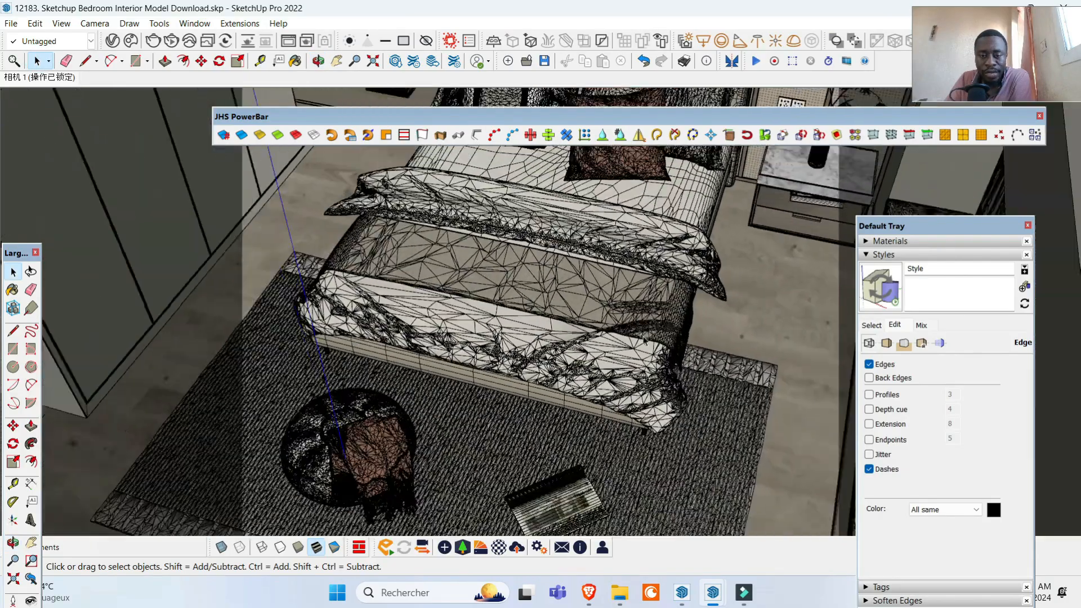
scroll(645, 339, "up", 2)
scroll(642, 338, "down", 4)
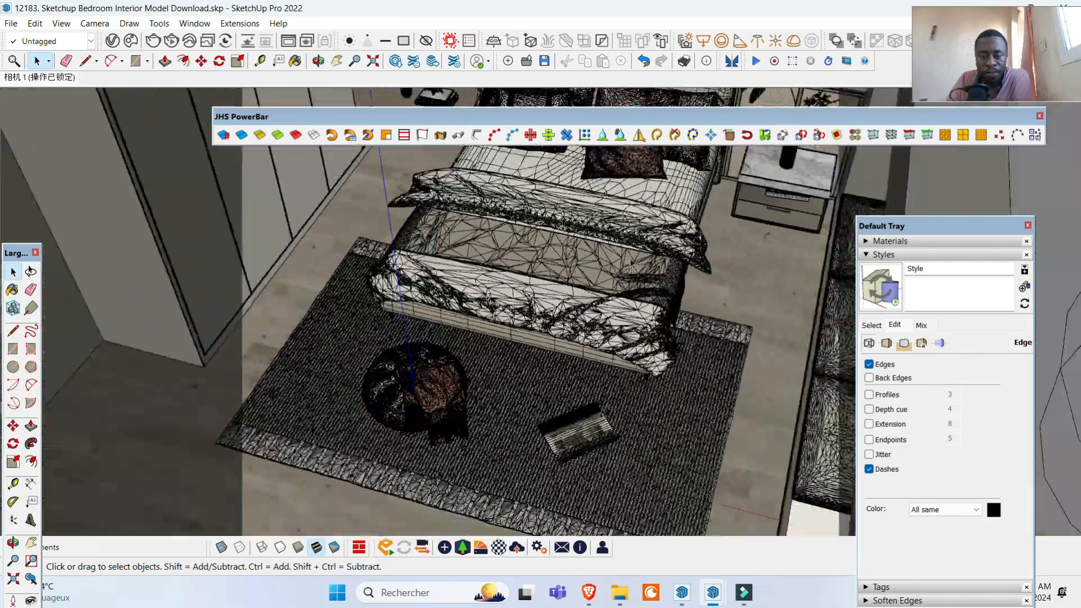
scroll(607, 453, "up", 3)
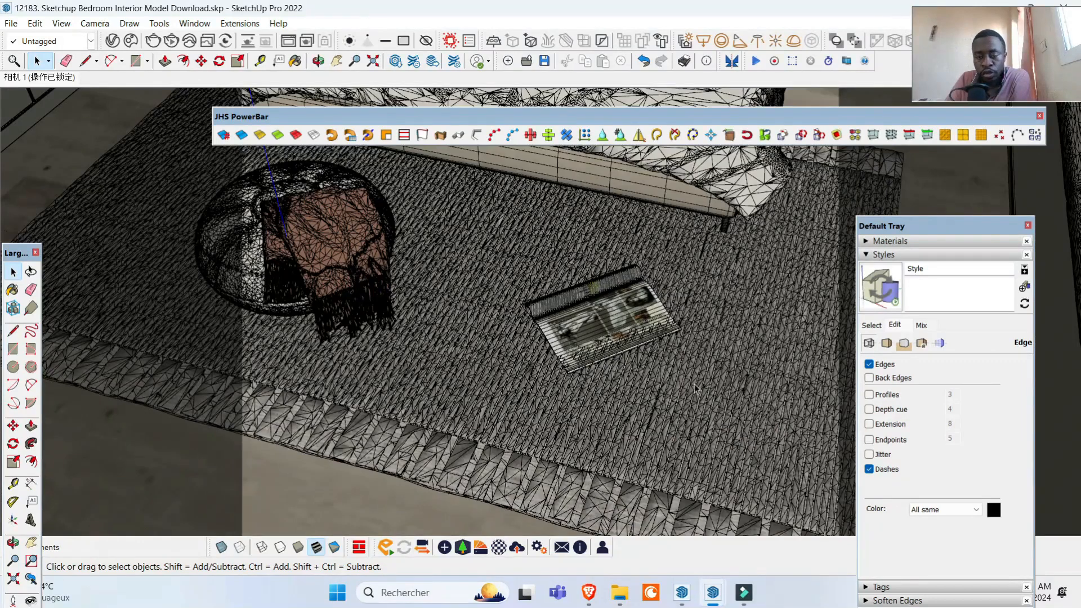
scroll(658, 364, "down", 1)
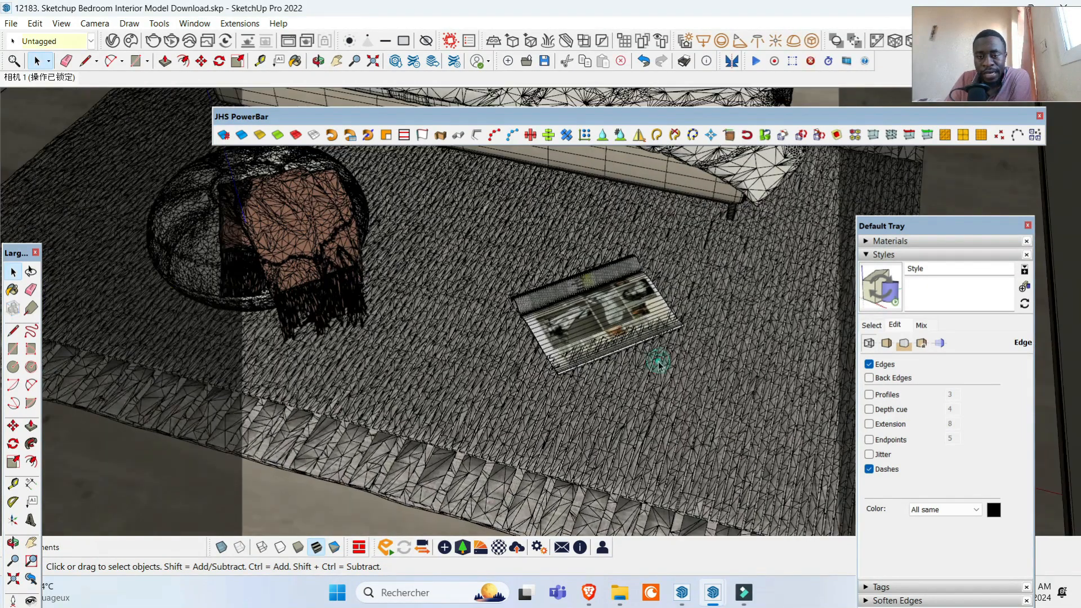
left_click(657, 363)
scroll(657, 362, "down", 1)
left_click_drag(244, 118, 549, 167)
scroll(531, 310, "up", 2)
scroll(532, 309, "up", 1)
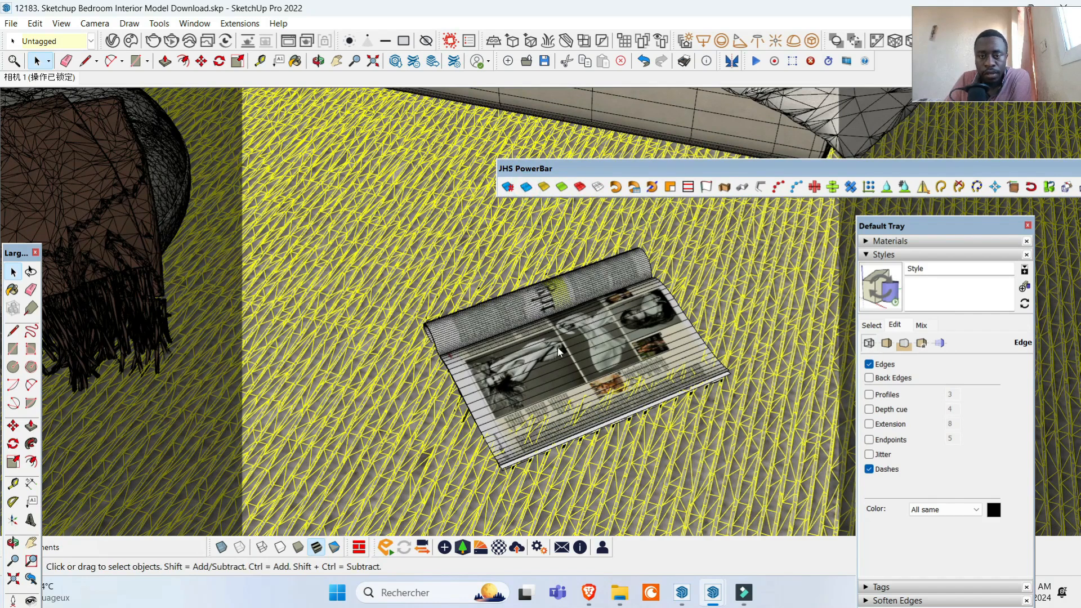
scroll(539, 308, "down", 1)
scroll(525, 260, "up", 2)
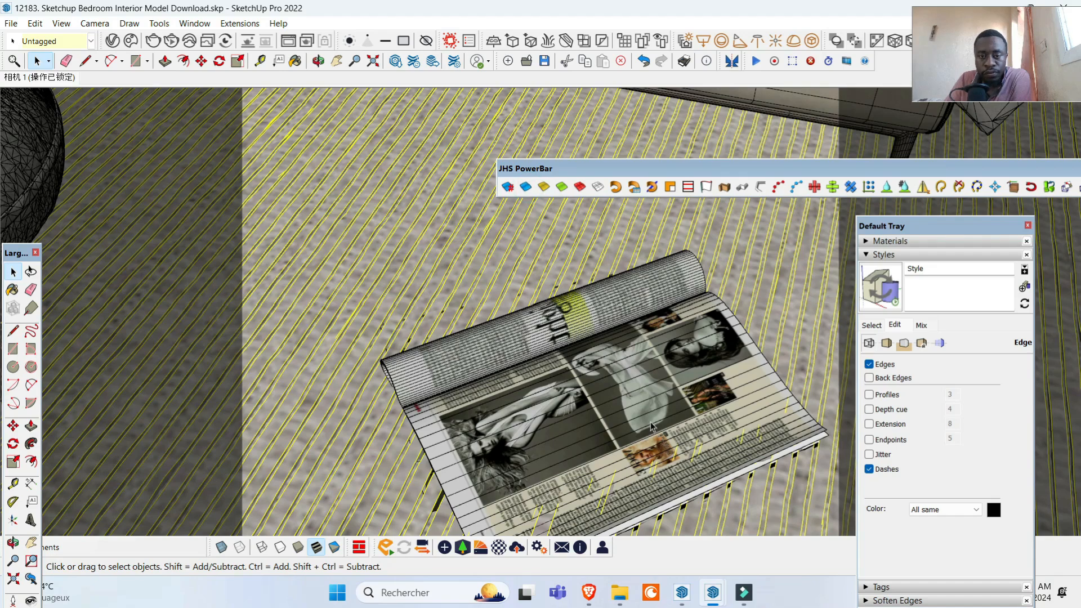
scroll(651, 426, "down", 6)
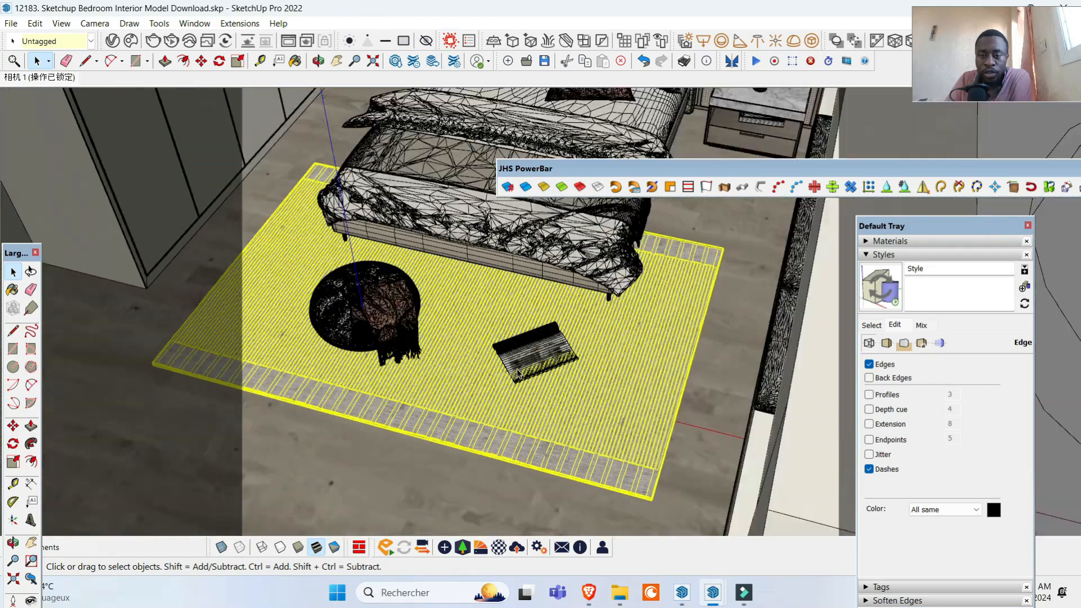
left_click(799, 387)
scroll(486, 417, "up", 4)
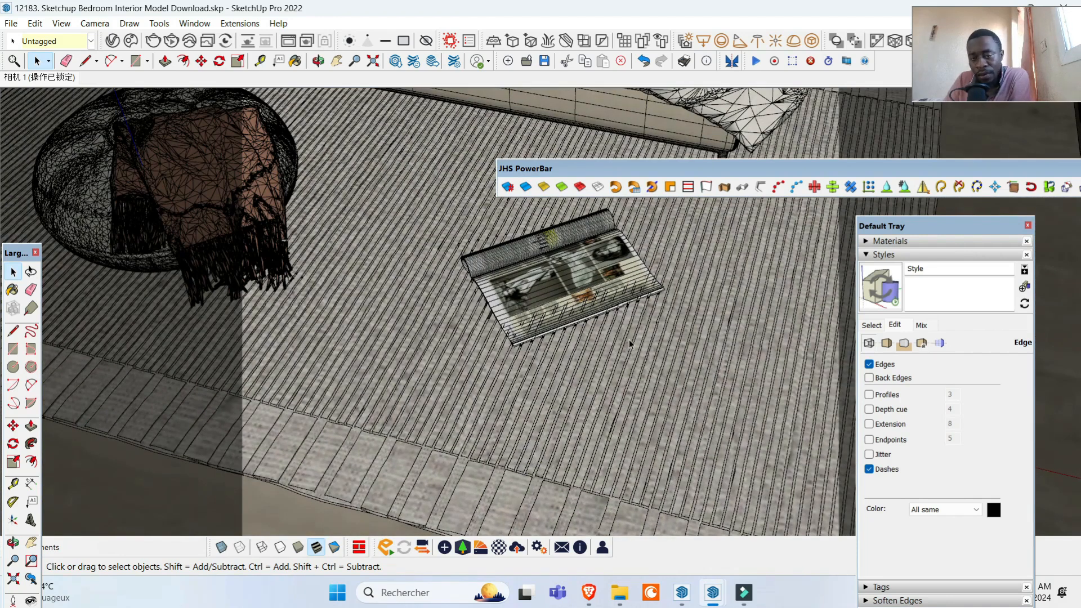
- Smooth the pouf and its fringed throw with the JHS PowerBar's latest AMS settings and check the leftover edges up close
scroll(684, 370, "down", 3)
scroll(247, 234, "up", 2)
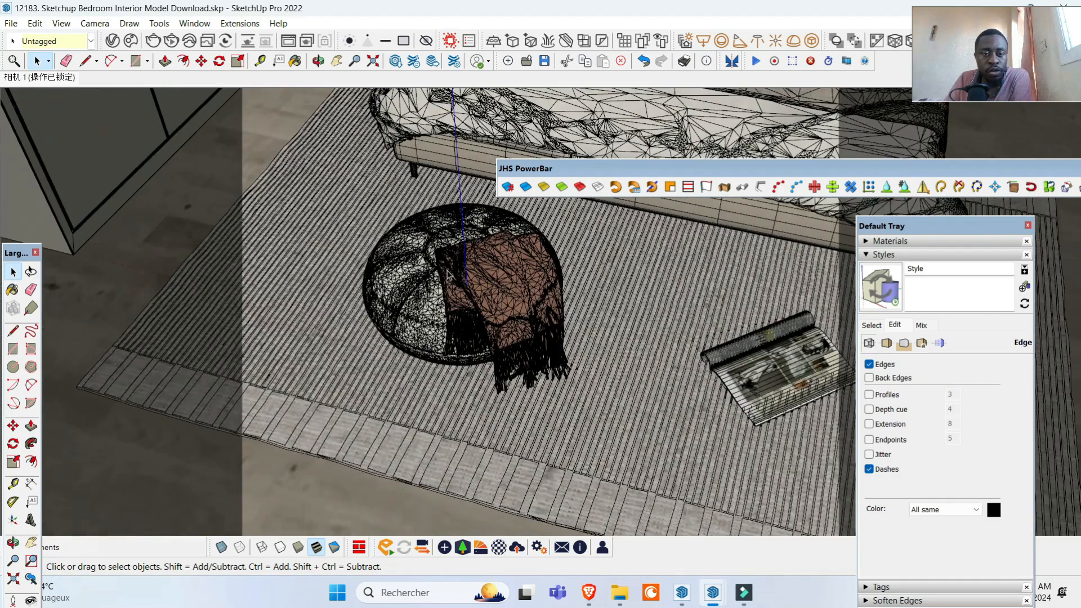
scroll(473, 271, "up", 4)
left_click(345, 234)
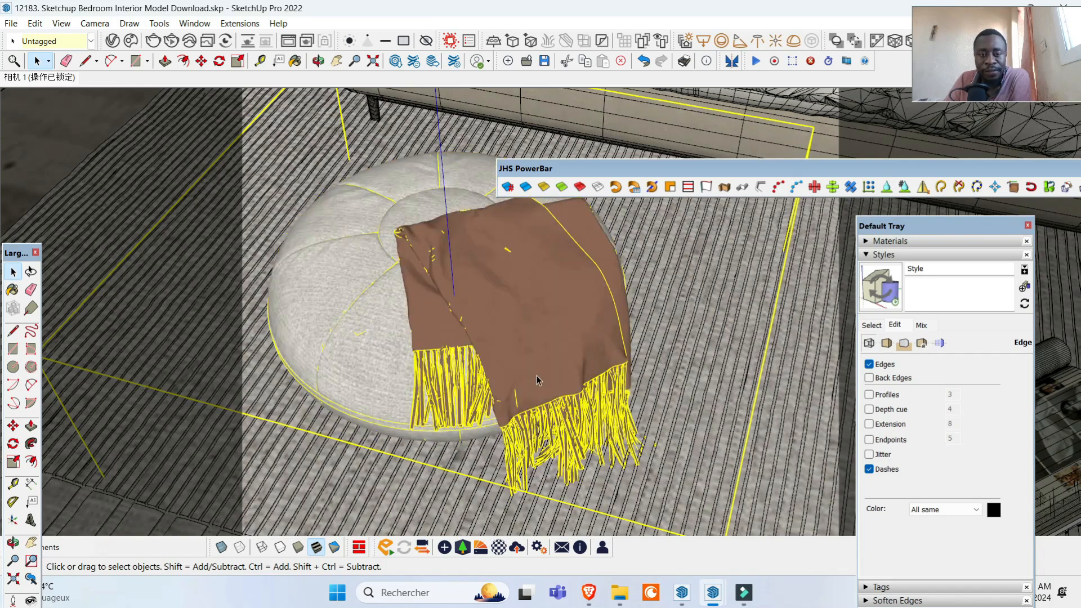
left_click(319, 61)
left_click_drag(446, 306, 532, 280)
scroll(516, 246, "up", 2)
scroll(515, 264, "up", 2)
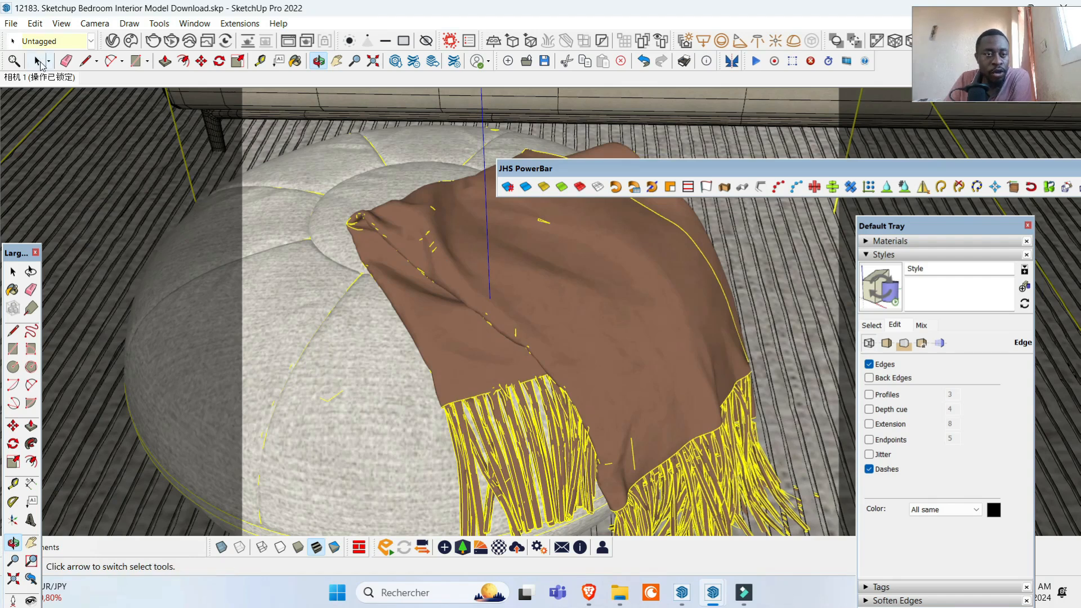
- Collapse the Styles section and move the Default Tray so that its Soften Edges section is within reach
left_click(876, 256)
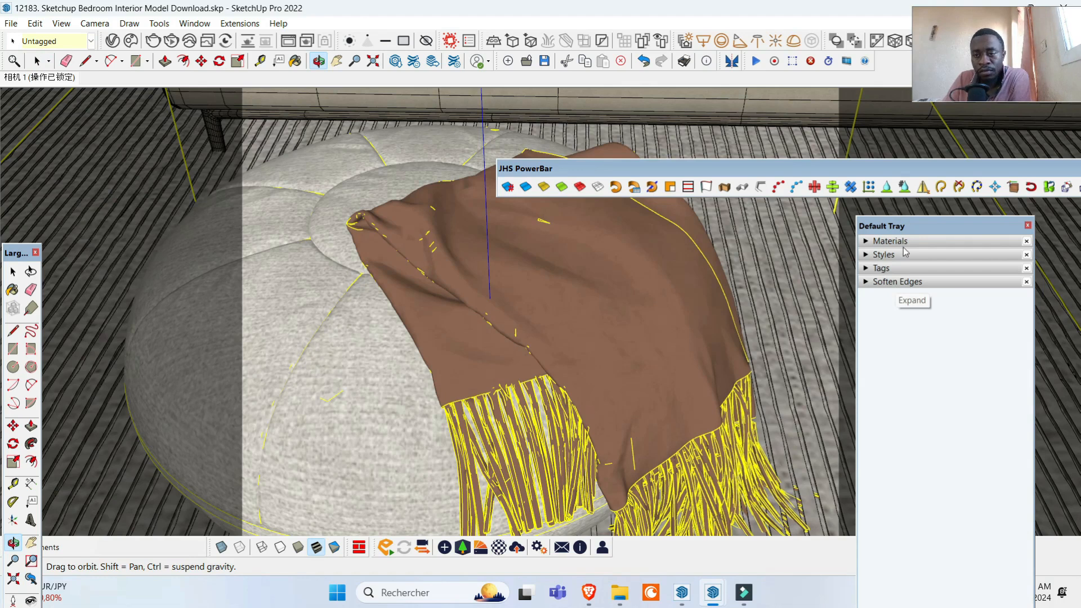
left_click_drag(393, 227, 390, 227)
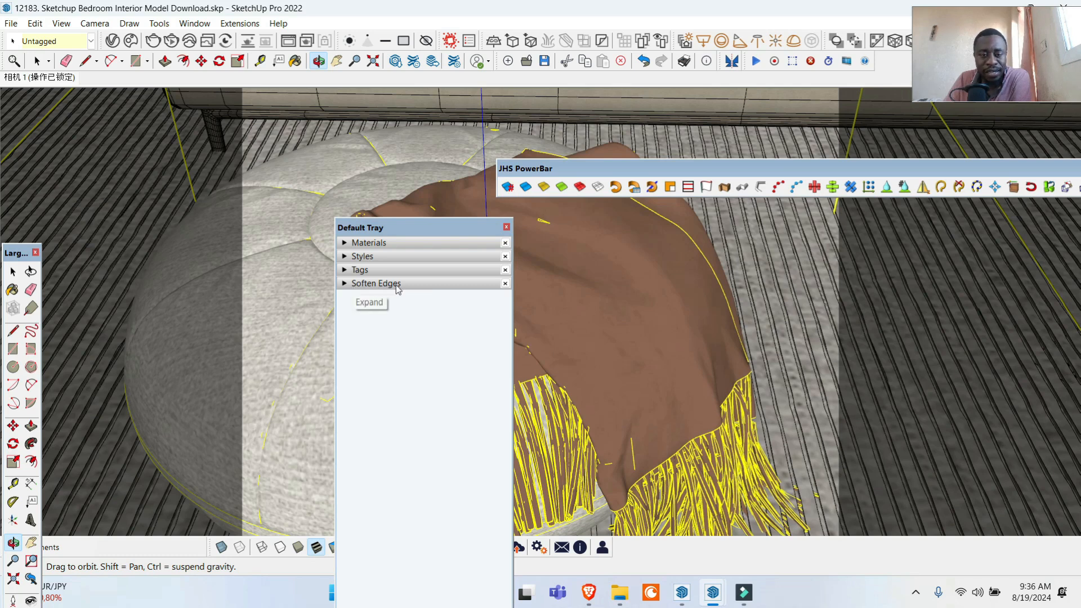
left_click_drag(395, 227, 760, 233)
- Open the pouf group, select the round cushion and soften its leftover edges with 180 degrees between normals
left_click(37, 60)
left_click(352, 333)
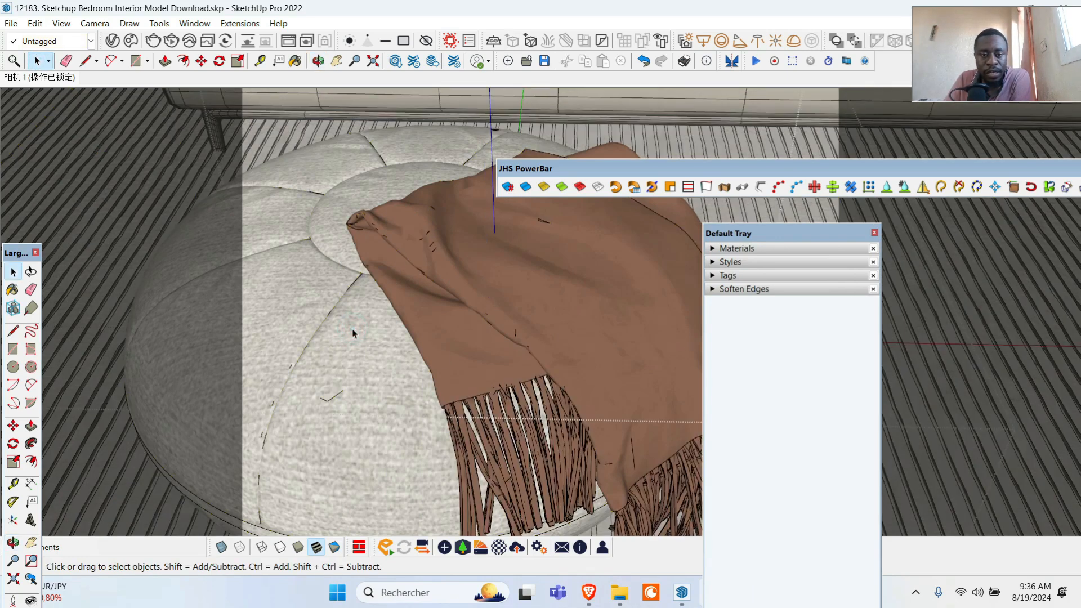
left_click(714, 290)
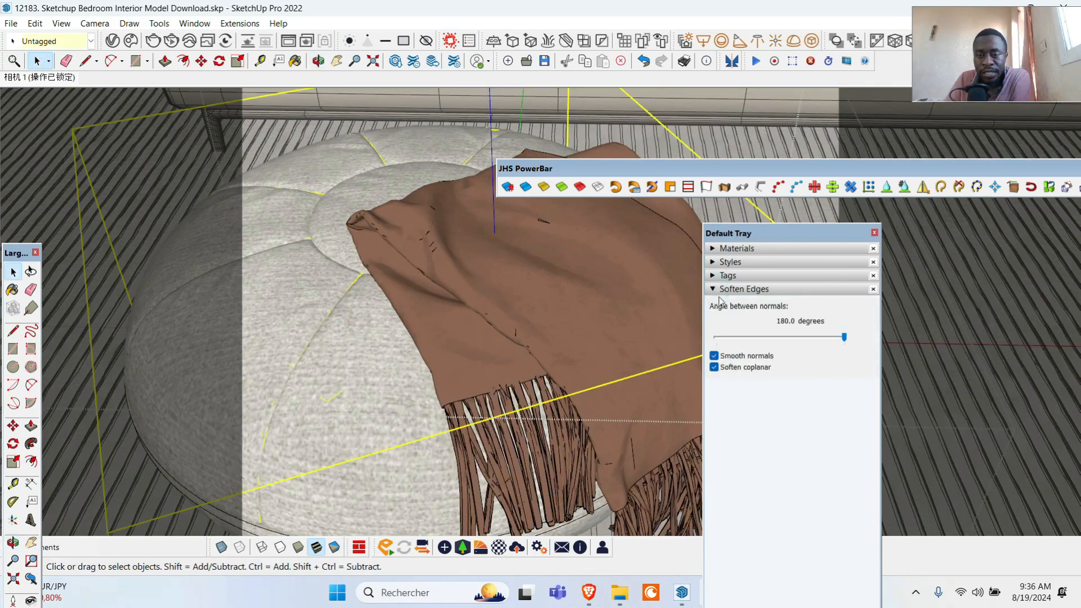
left_click_drag(844, 336, 889, 344)
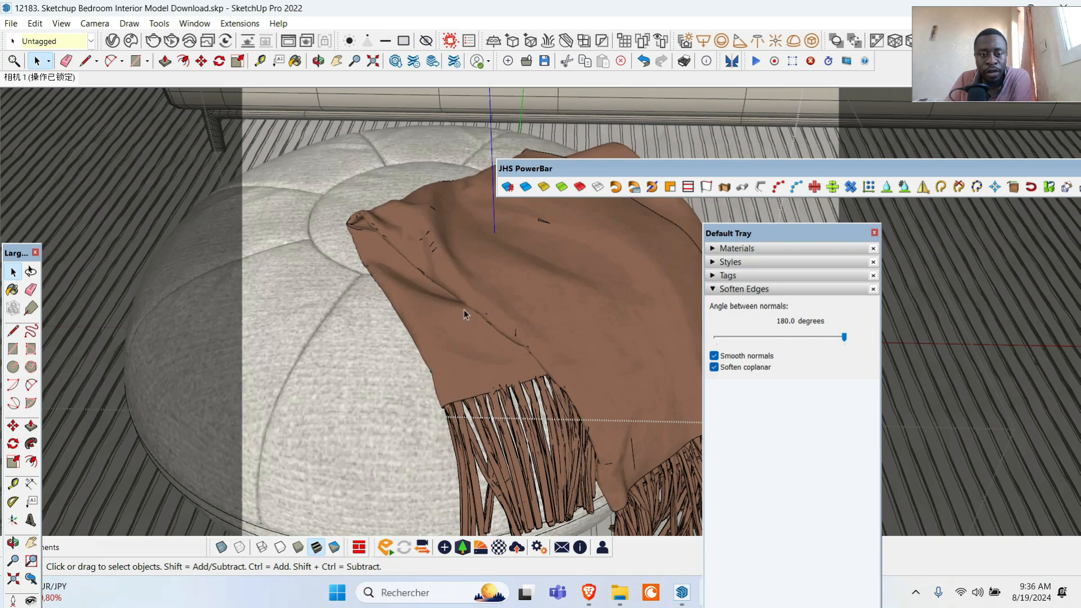
scroll(417, 355, "down", 3)
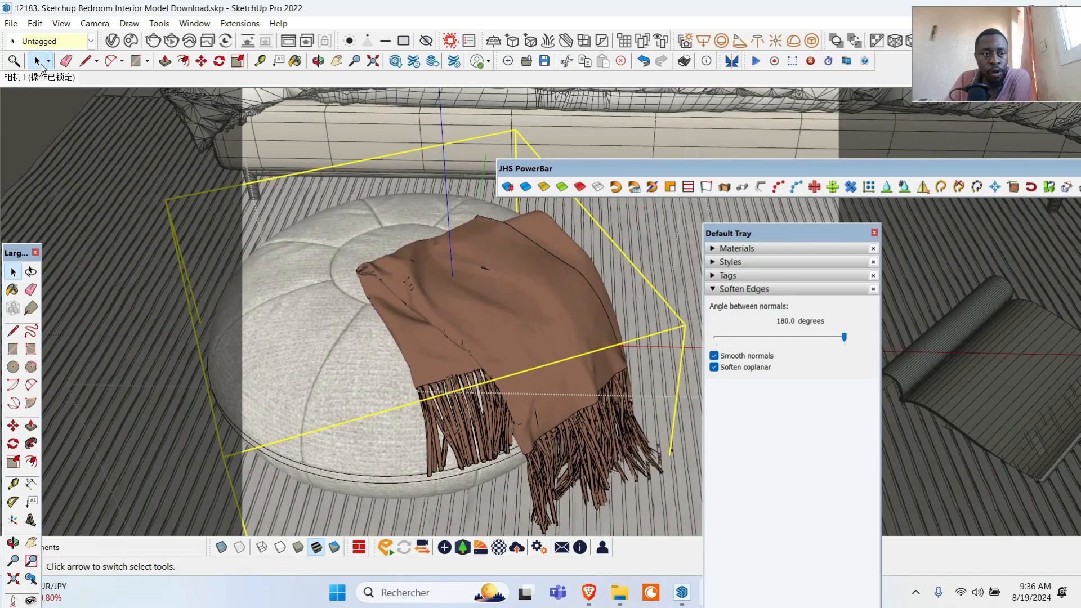
- Open the throw's group, select the brown fabric and soften its remaining edges with 180 degrees between normals
left_click(496, 317)
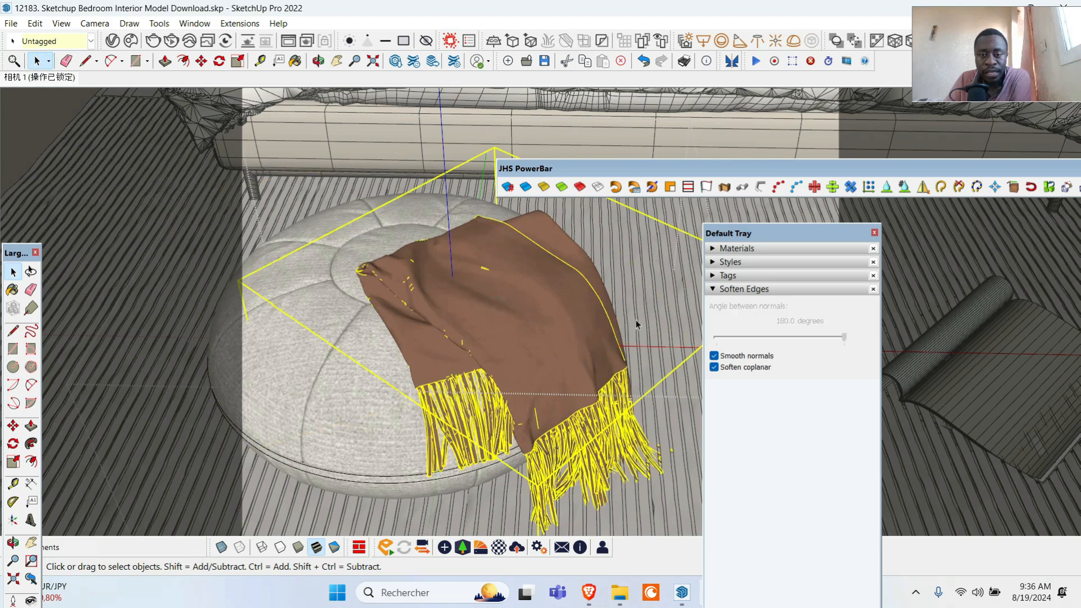
double_click(551, 325)
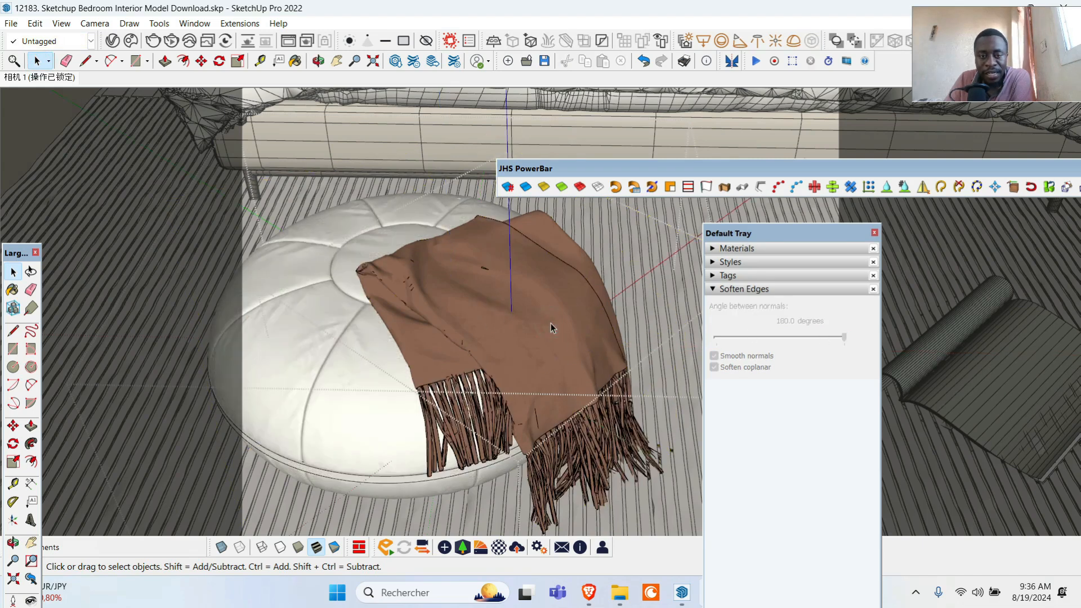
left_click(544, 336)
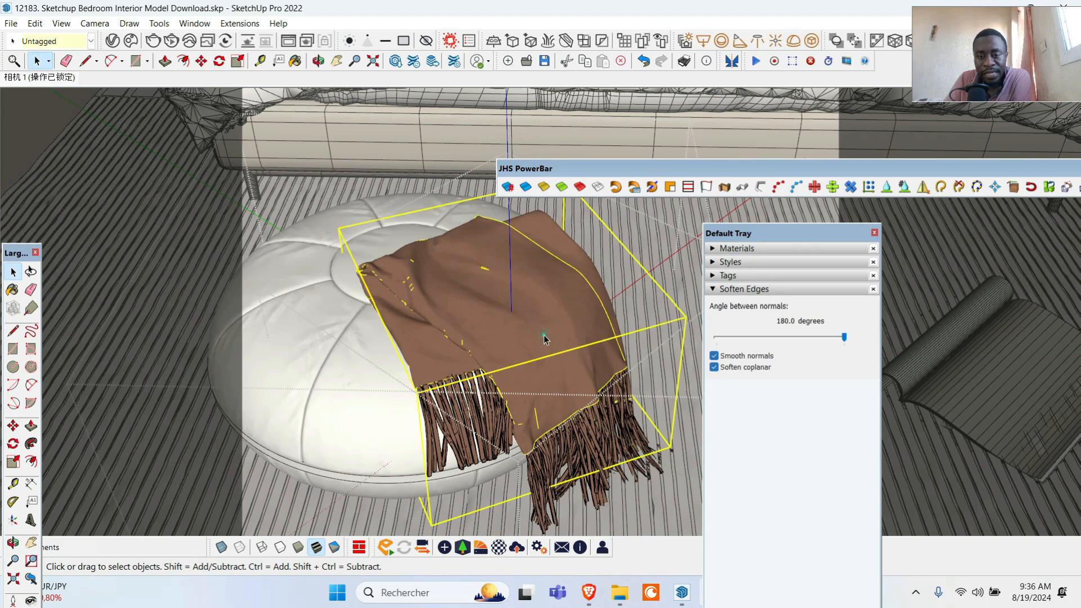
double_click(553, 326)
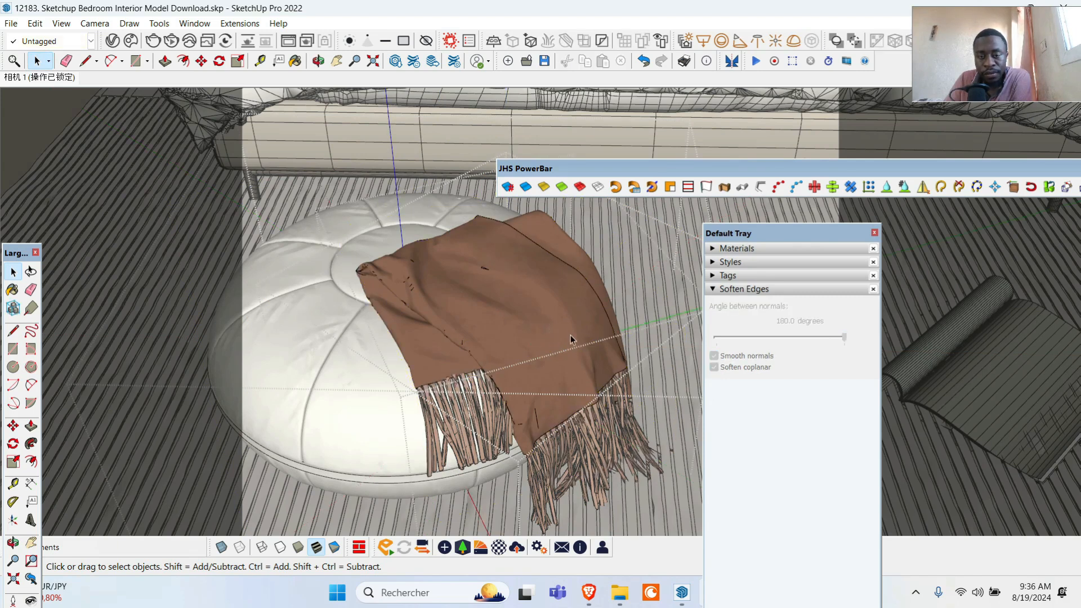
left_click(559, 329)
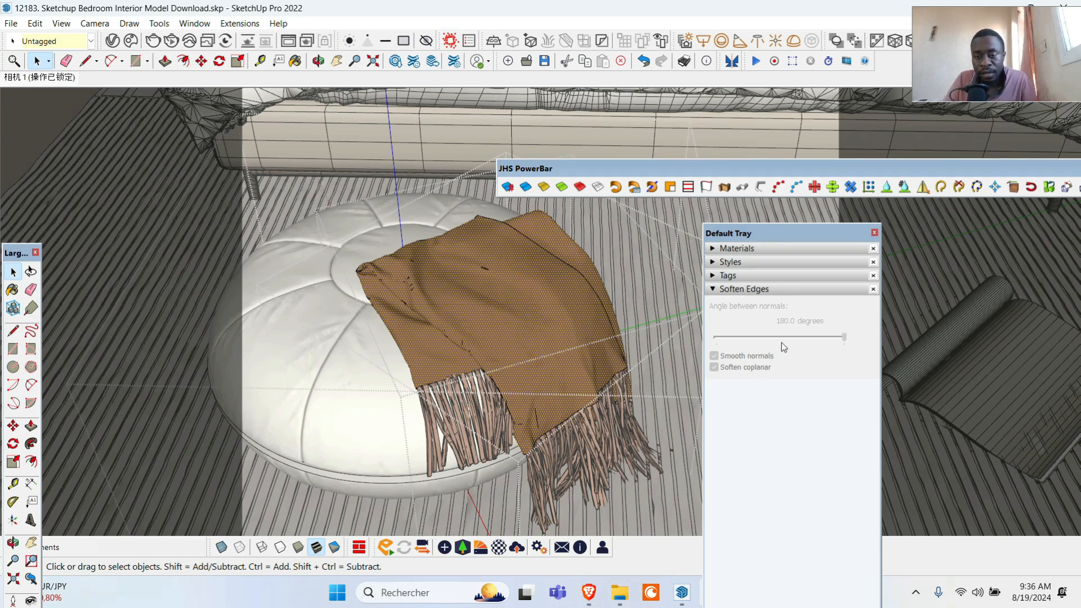
double_click(590, 360)
triple_click(572, 360)
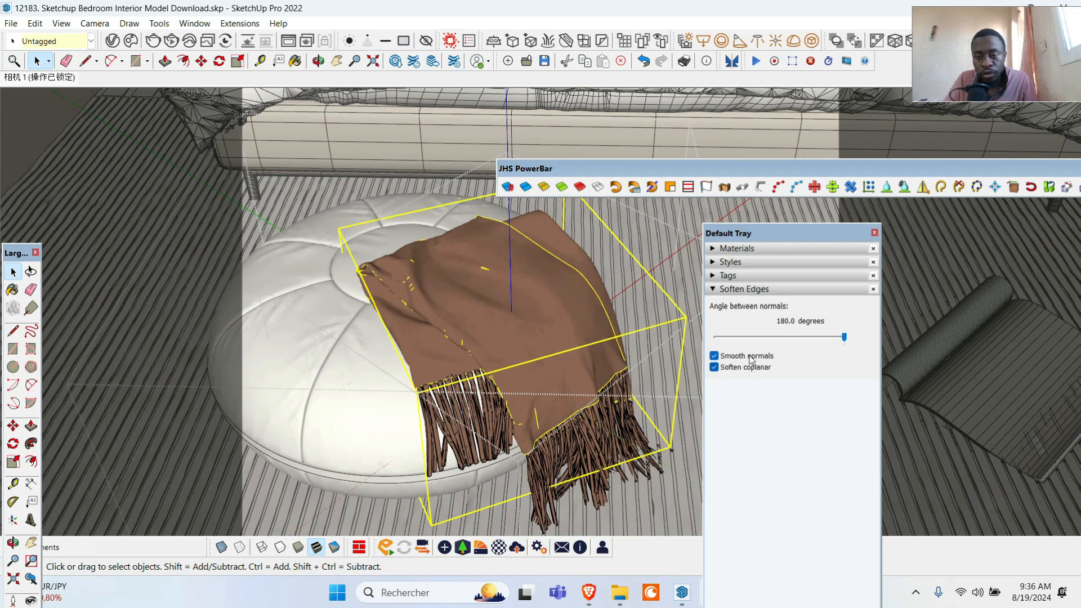
left_click_drag(846, 337, 882, 338)
left_click(586, 421)
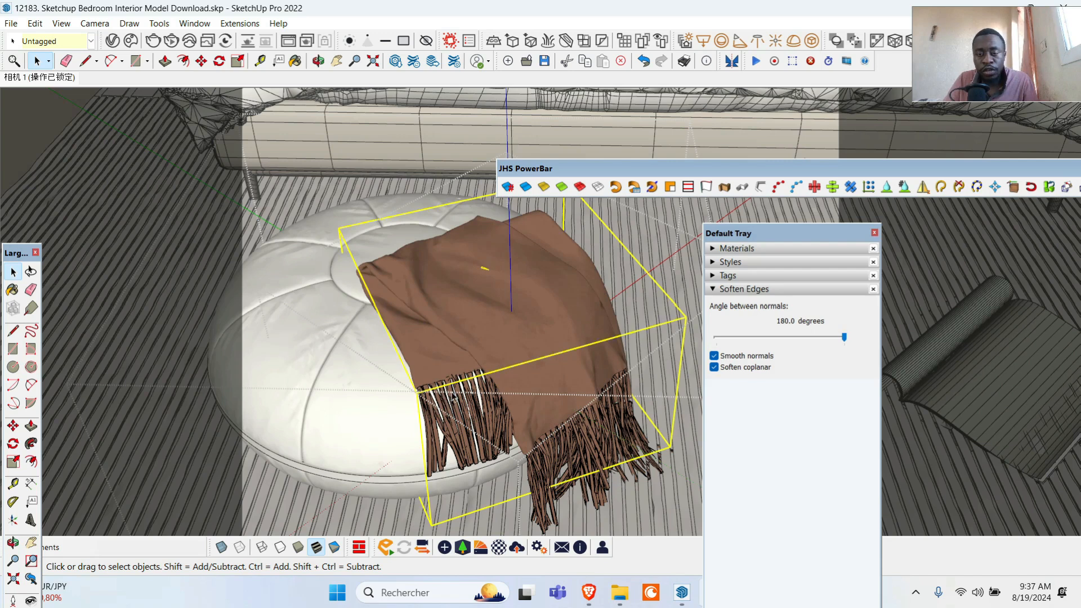
- Leave the pouf's group and examine the whole bedroom for objects that still show dense mesh edges
scroll(461, 399, "down", 5)
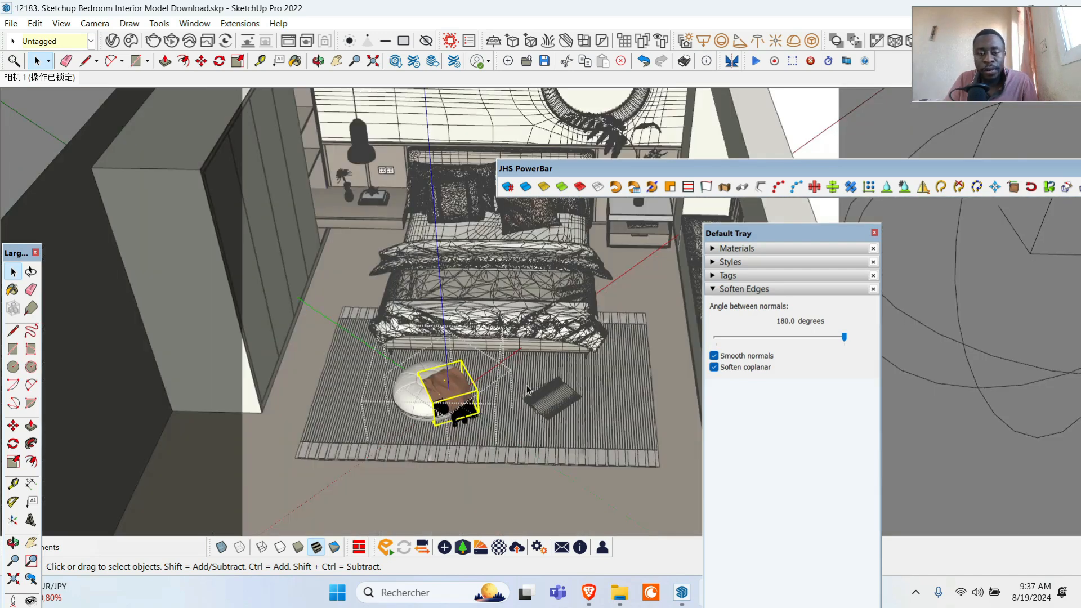
left_click(941, 400)
scroll(481, 401, "up", 4)
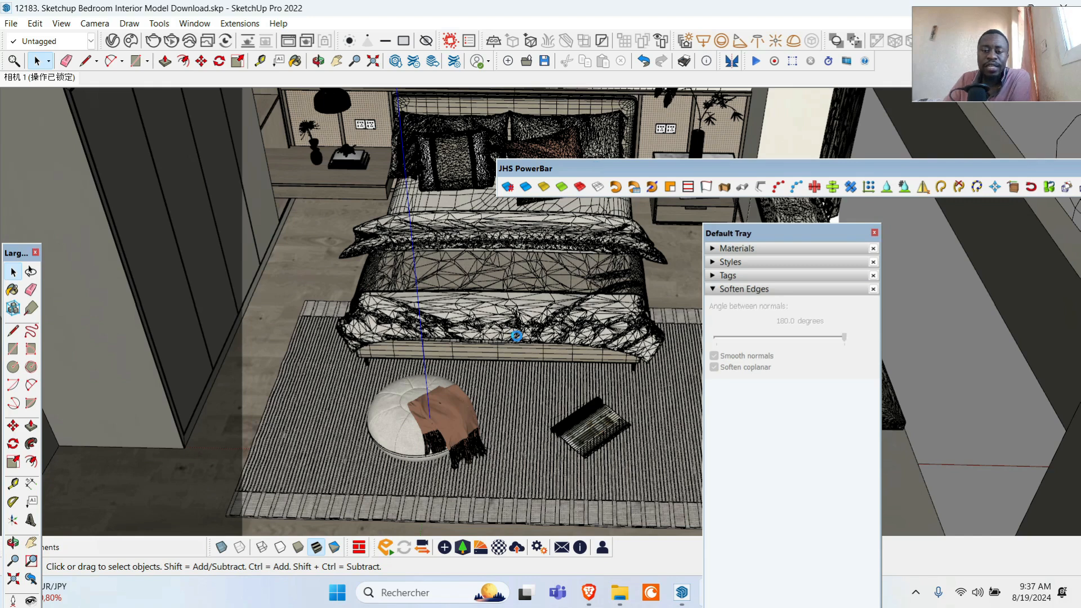
scroll(516, 337, "up", 2)
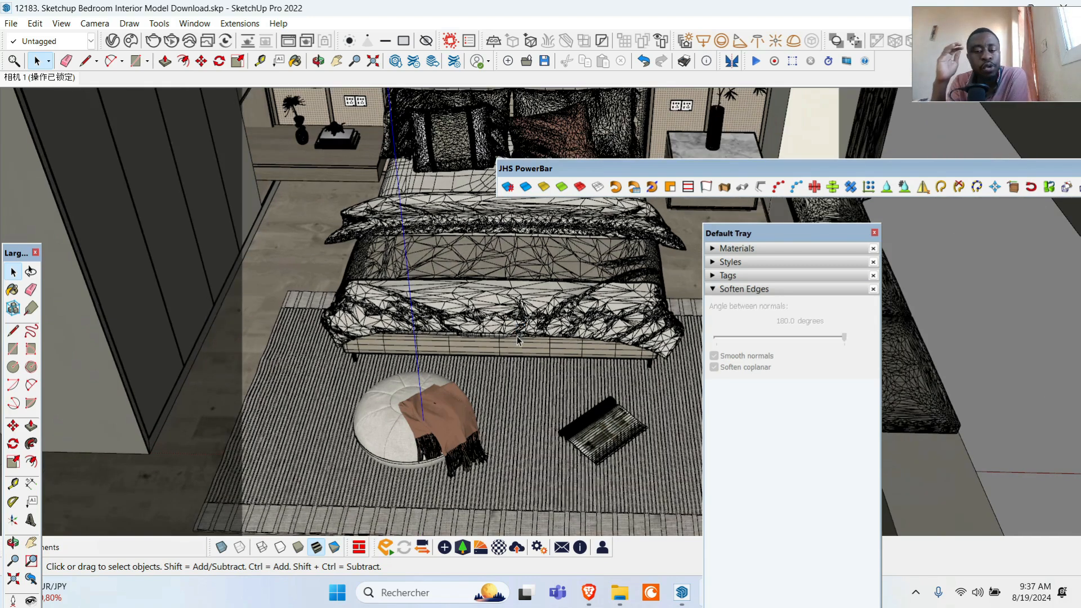
scroll(263, 532, "down", 3)
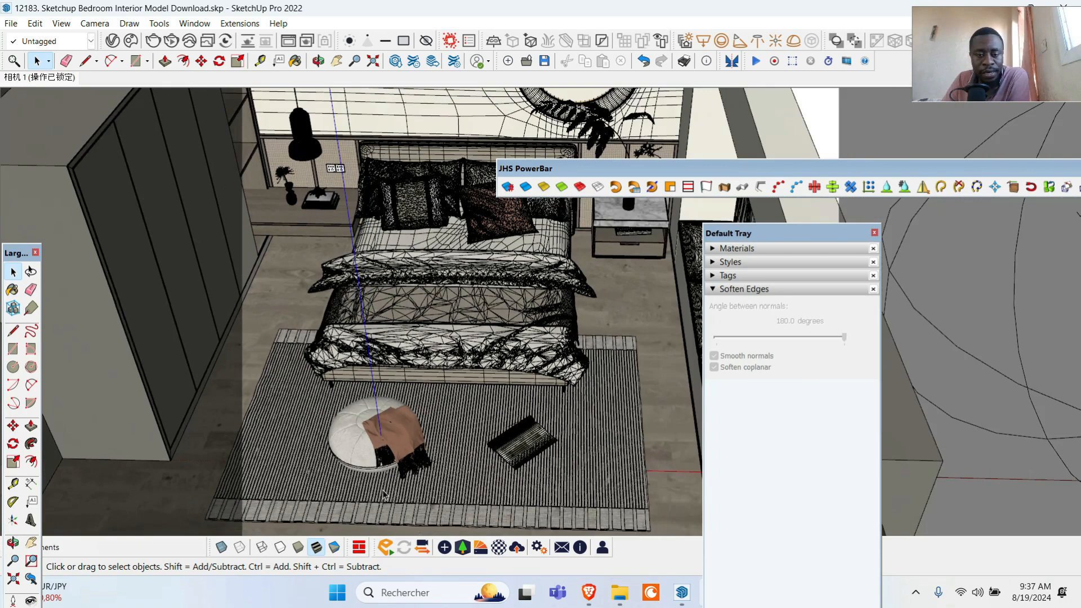
scroll(498, 278, "down", 4)
scroll(580, 352, "down", 2)
scroll(580, 352, "down", 2)
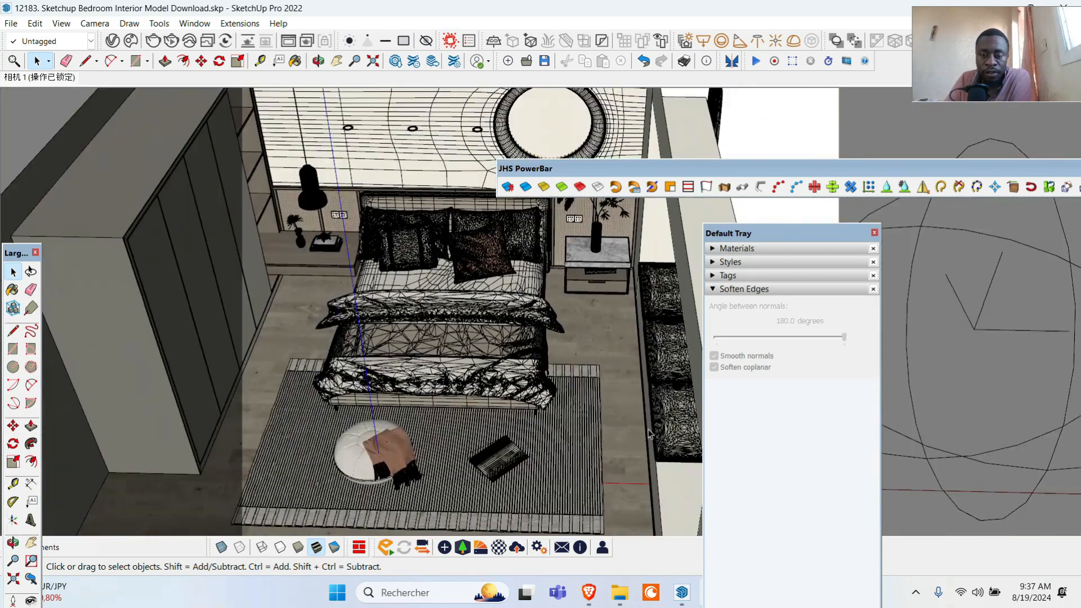
- Smooth the row of seat cushions along the wall beside the bed with the JHS PowerBar's latest AMS settings
scroll(624, 283, "up", 3)
scroll(651, 434, "down", 2)
scroll(650, 434, "up", 2)
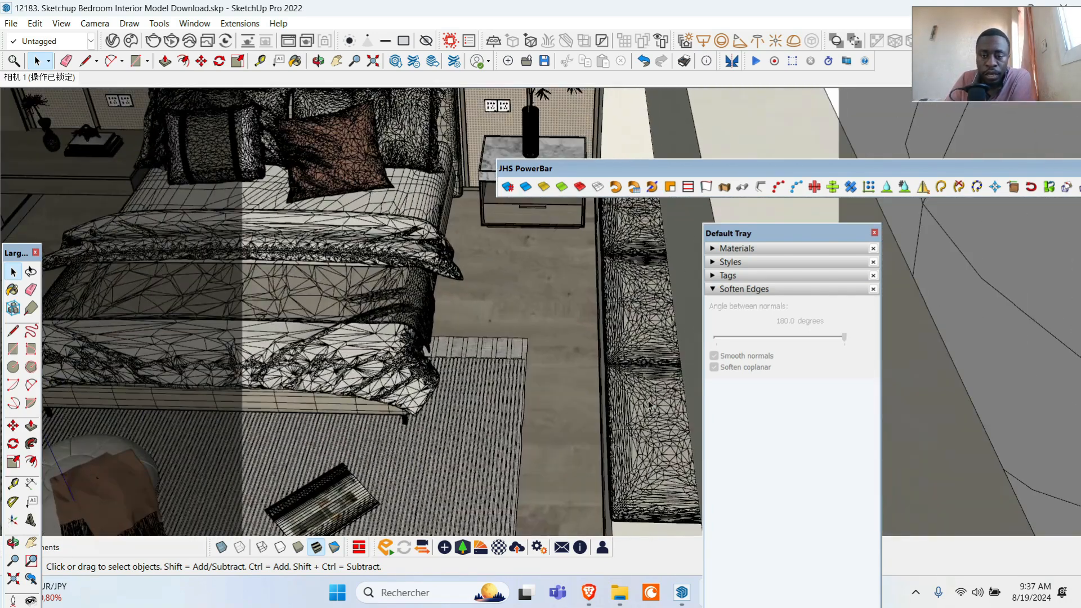
left_click(649, 400)
left_click(525, 186)
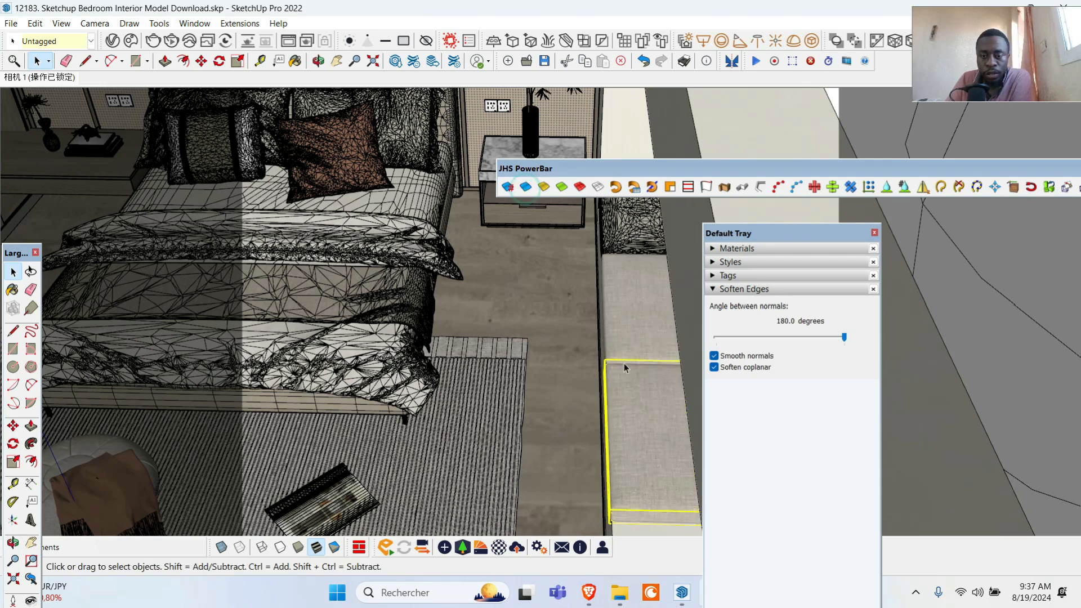
left_click(637, 224)
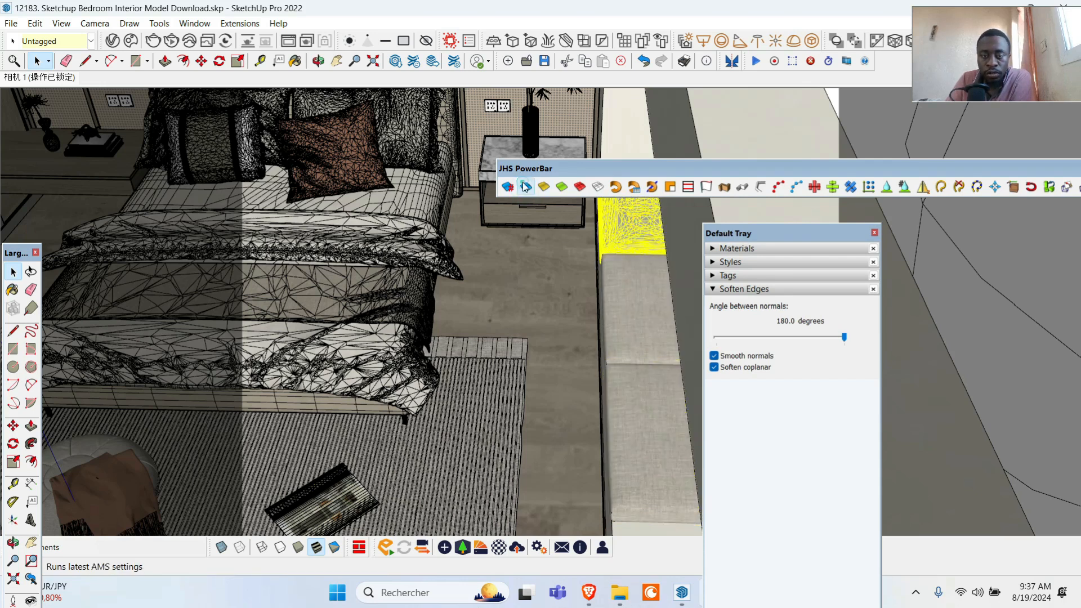
left_click(525, 186)
scroll(687, 393, "up", 3)
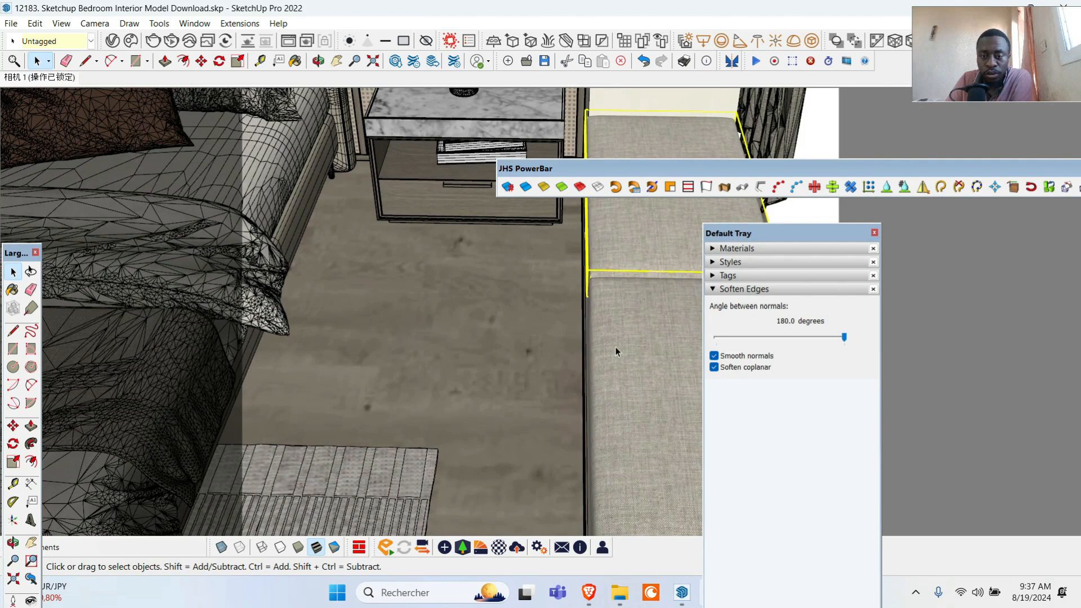
- Smooth the white blanket across the foot of the bed with the JHS PowerBar's latest AMS settings
scroll(657, 330, "down", 1)
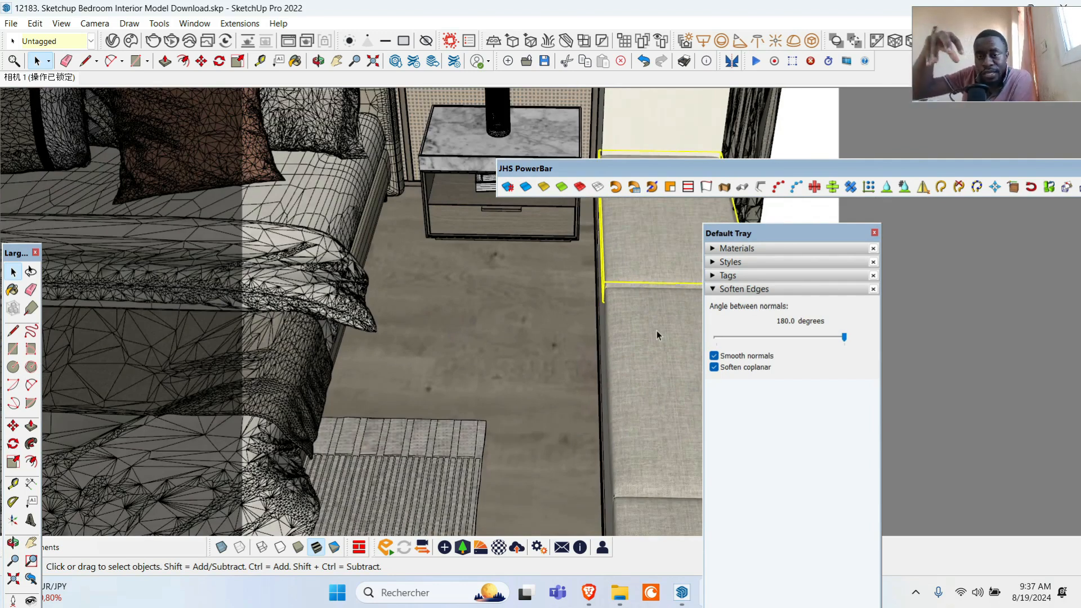
scroll(516, 391, "down", 4)
scroll(254, 361, "up", 5)
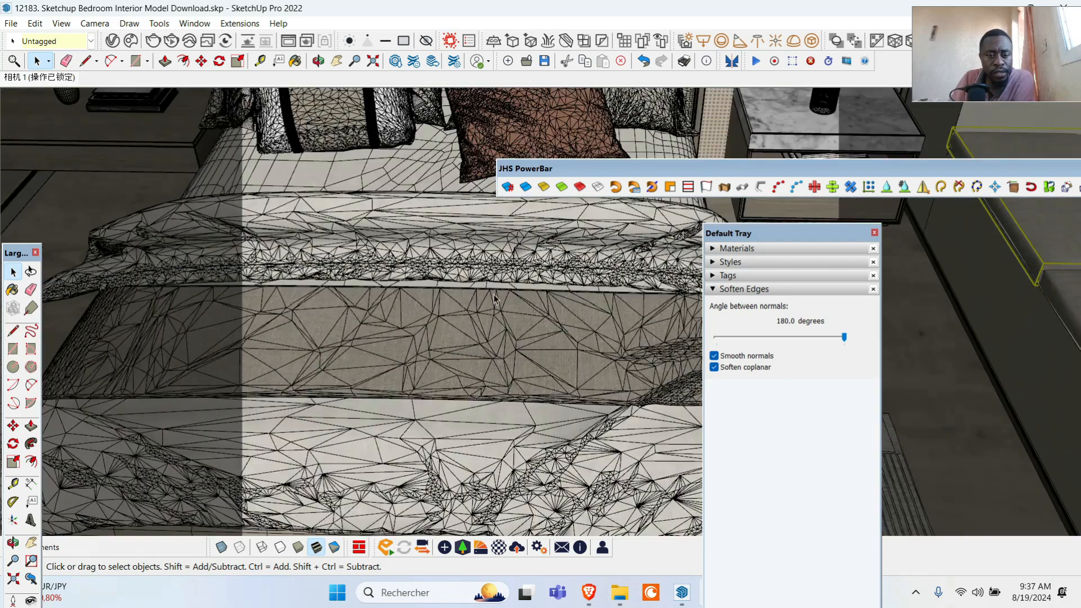
scroll(564, 366, "down", 2)
scroll(591, 389, "up", 2)
left_click(592, 386)
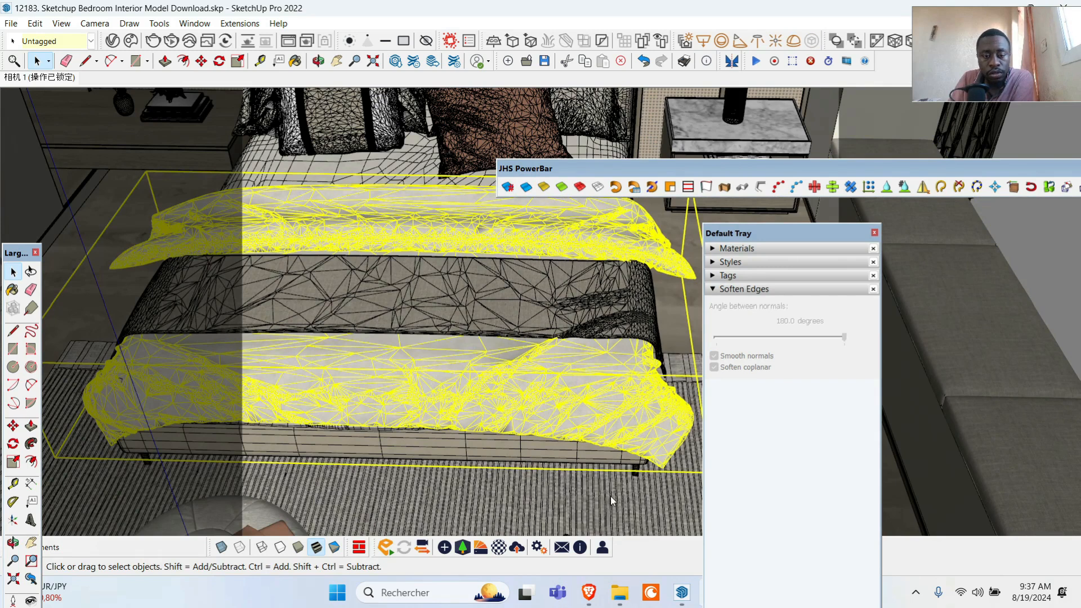
scroll(562, 398, "up", 4)
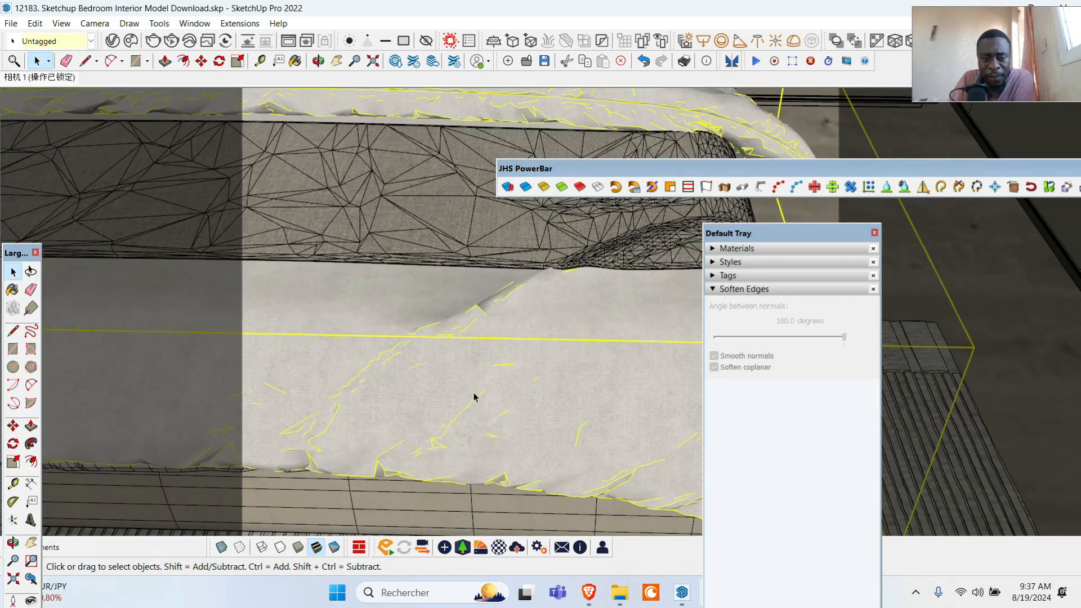
- Open the white blanket's group, soften its leftover edges with 180 degrees between normals, and leave the group
scroll(533, 380, "up", 1)
double_click(538, 379)
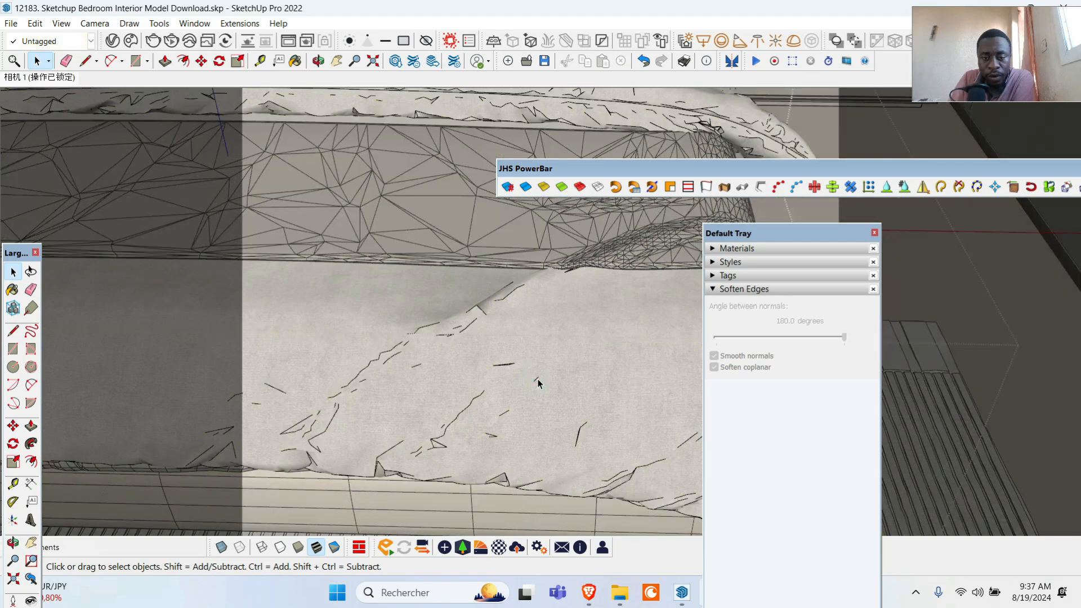
left_click(538, 380)
scroll(538, 380, "down", 1)
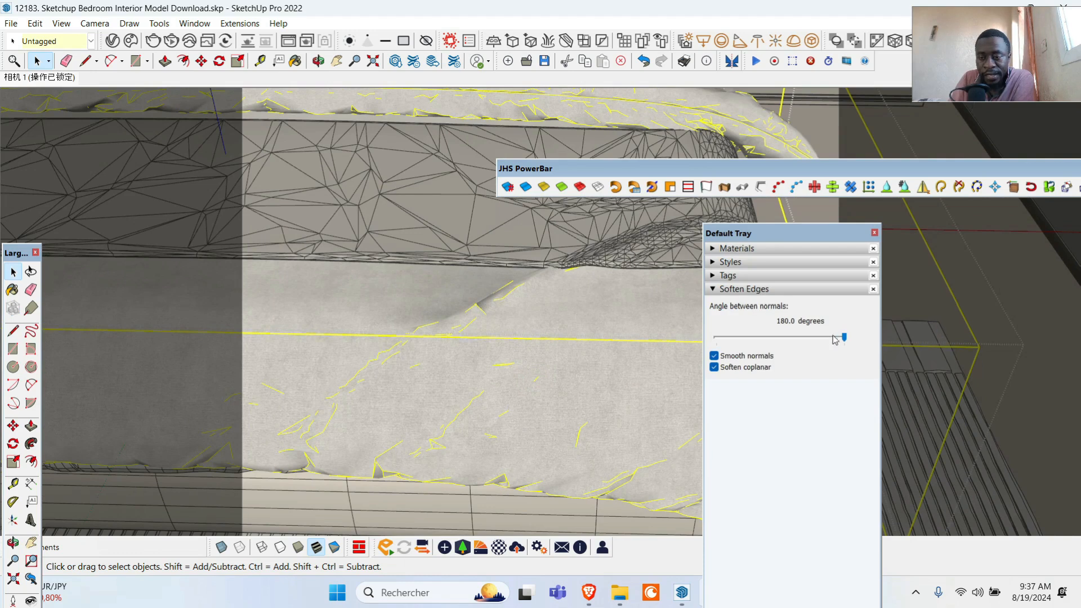
left_click_drag(843, 339, 604, 344)
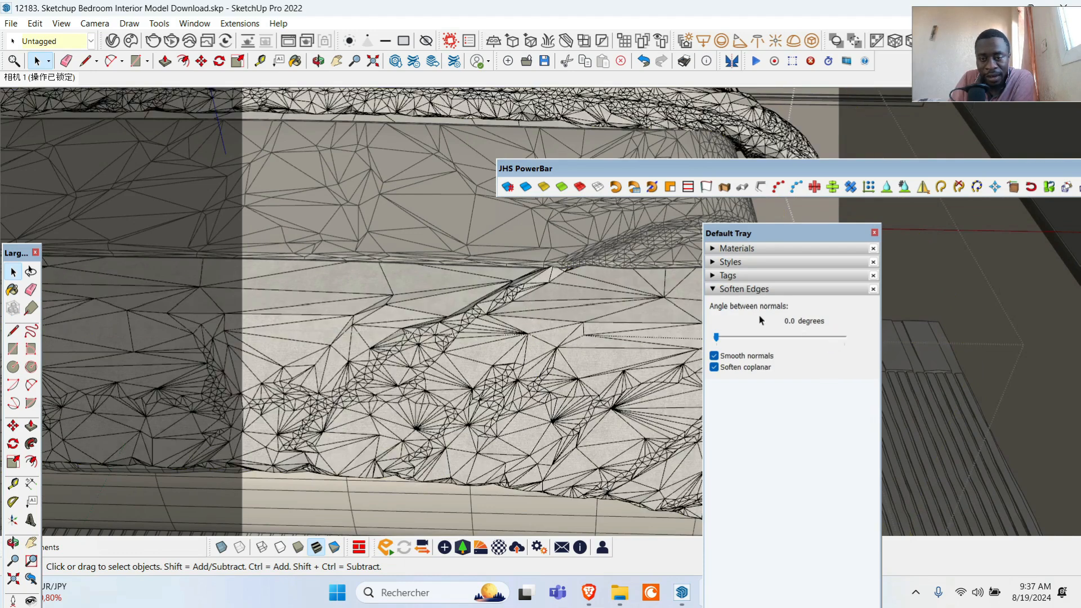
left_click_drag(724, 340, 863, 336)
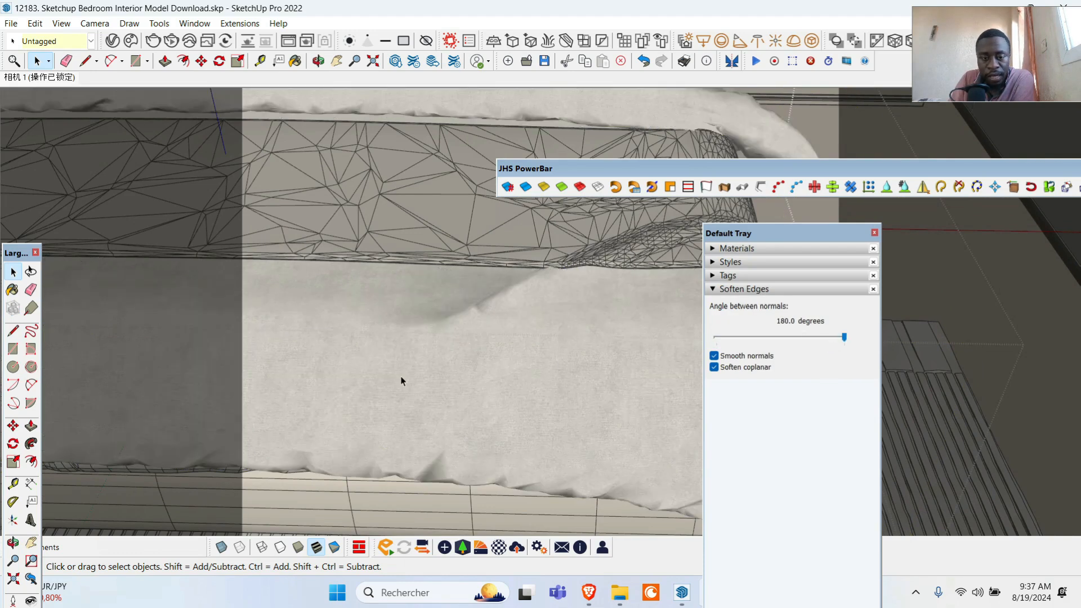
scroll(525, 385, "down", 6)
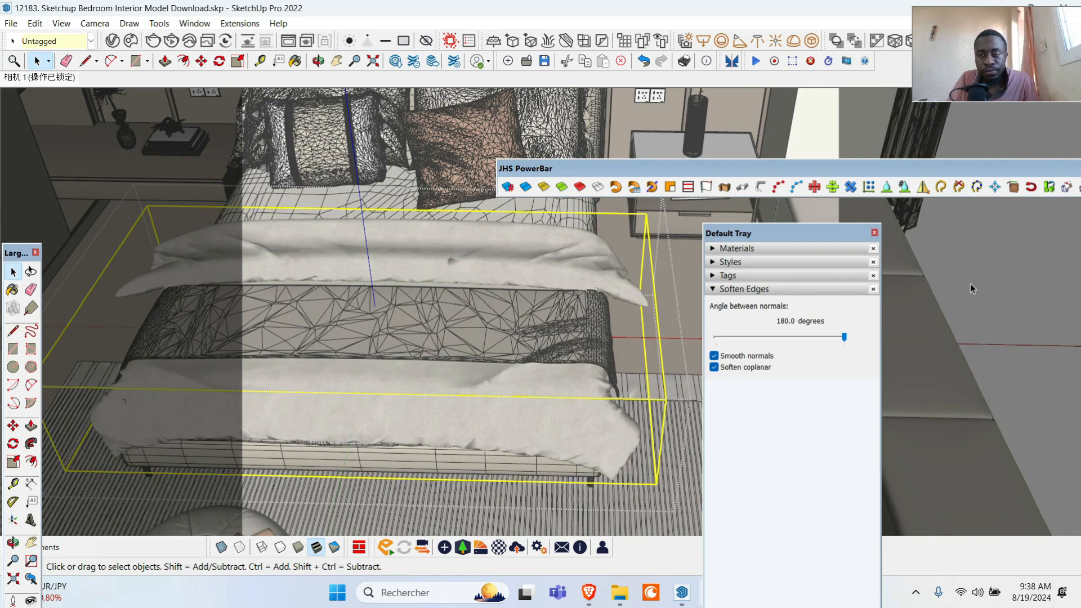
left_click(996, 278)
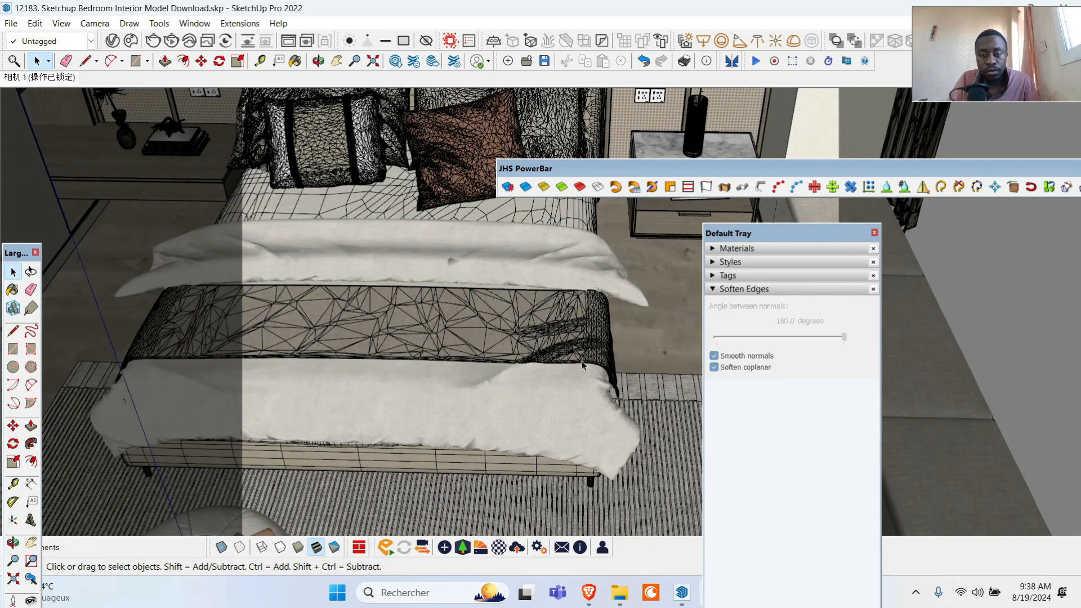
- Smooth the grey-brown fabric band between the white blanket folds with the JHS PowerBar's latest AMS settings
scroll(582, 360, "up", 5)
left_click(549, 309)
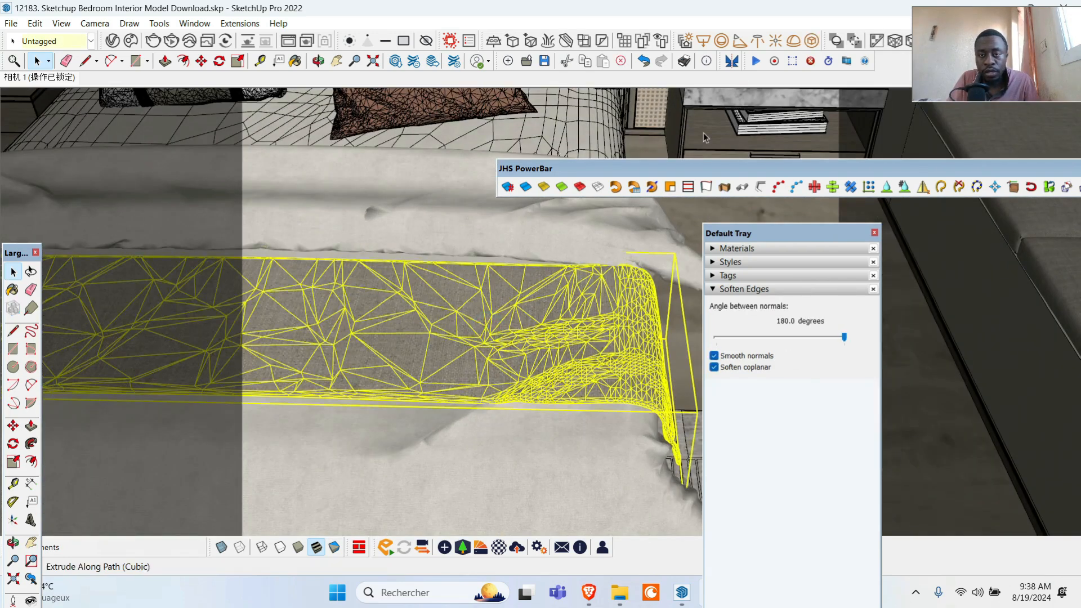
left_click_drag(535, 169, 422, 174)
left_click(412, 192)
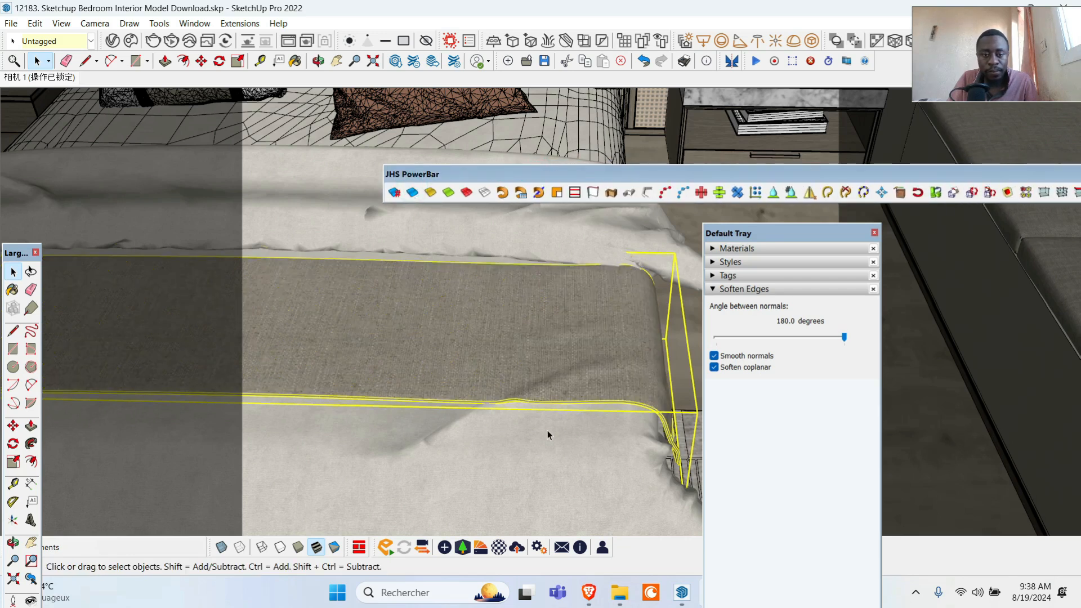
- Smooth the mattress surface below the pillows with the JHS PowerBar's latest AMS settings
scroll(548, 430, "down", 10)
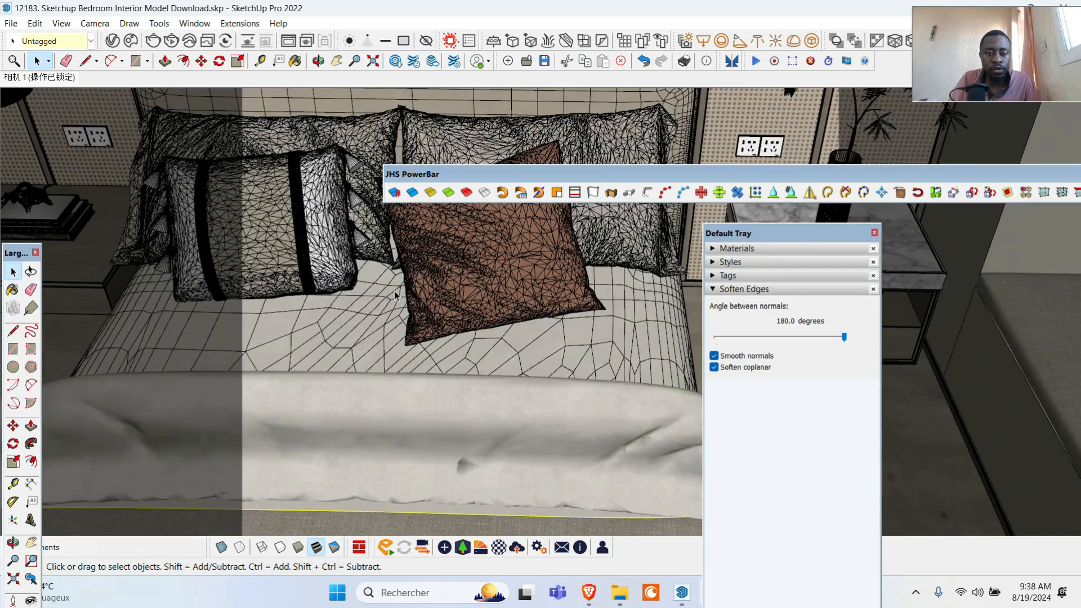
left_click(383, 306)
left_click(412, 195)
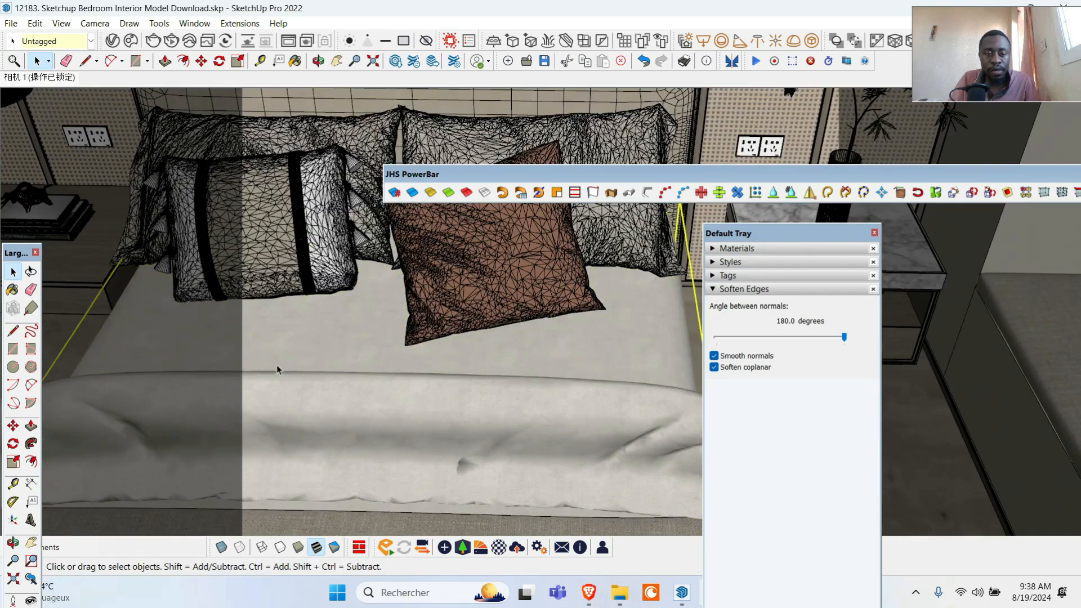
- Select the striped and brown front pillows together and smooth them with the JHS PowerBar's latest AMS settings
left_click(308, 179)
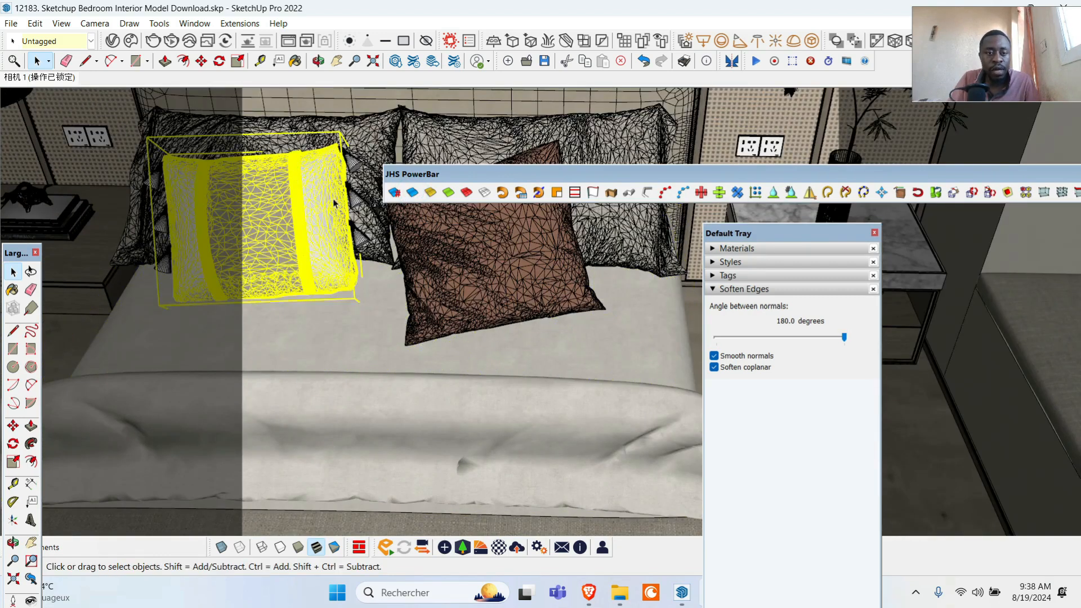
left_click(484, 260, "shift")
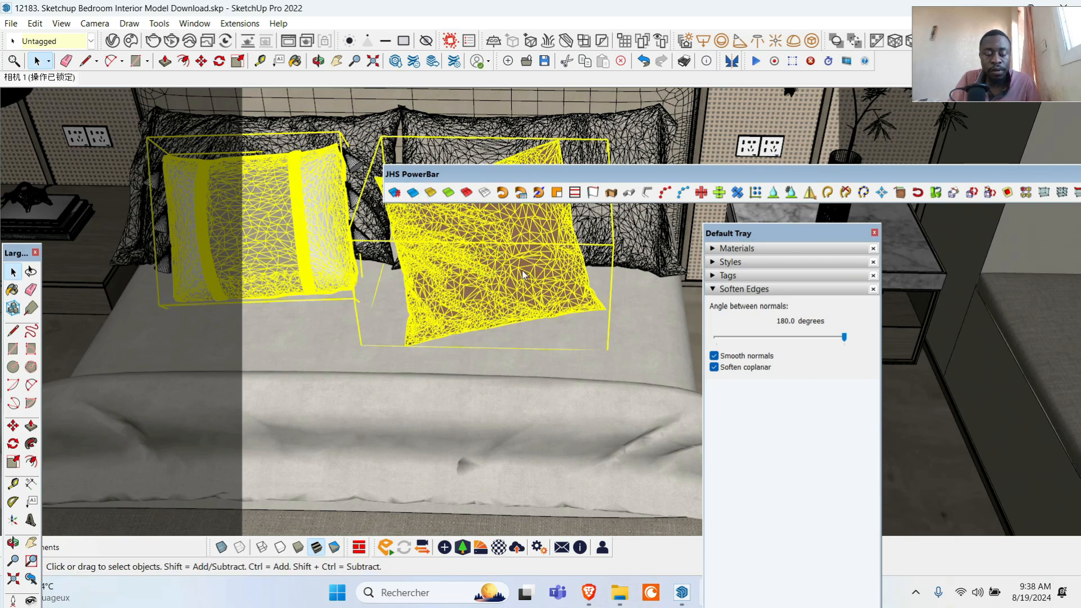
scroll(466, 237, "up", 6)
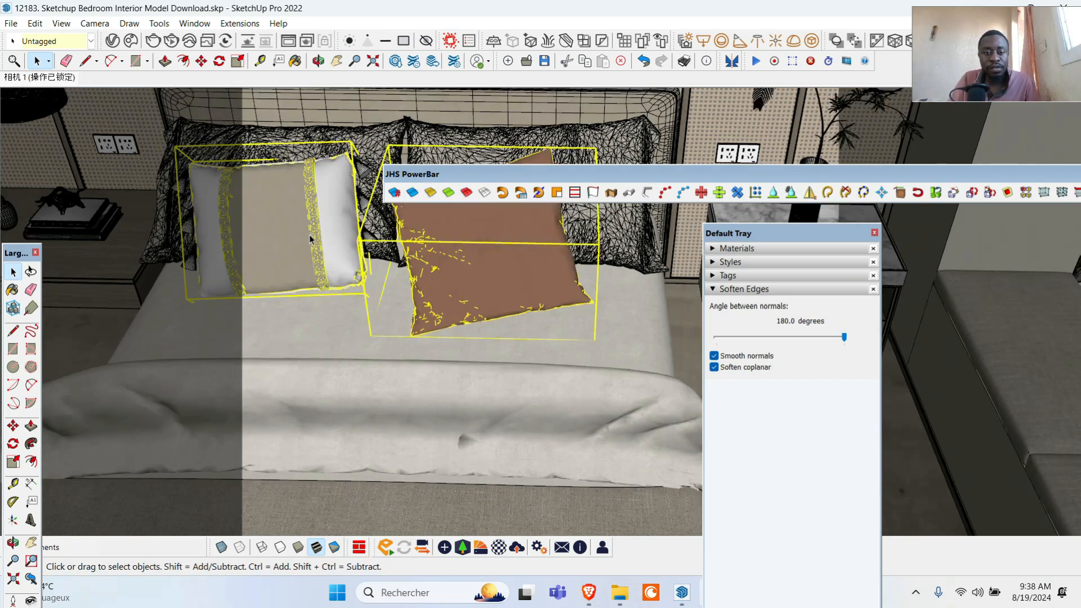
scroll(438, 285, "up", 3)
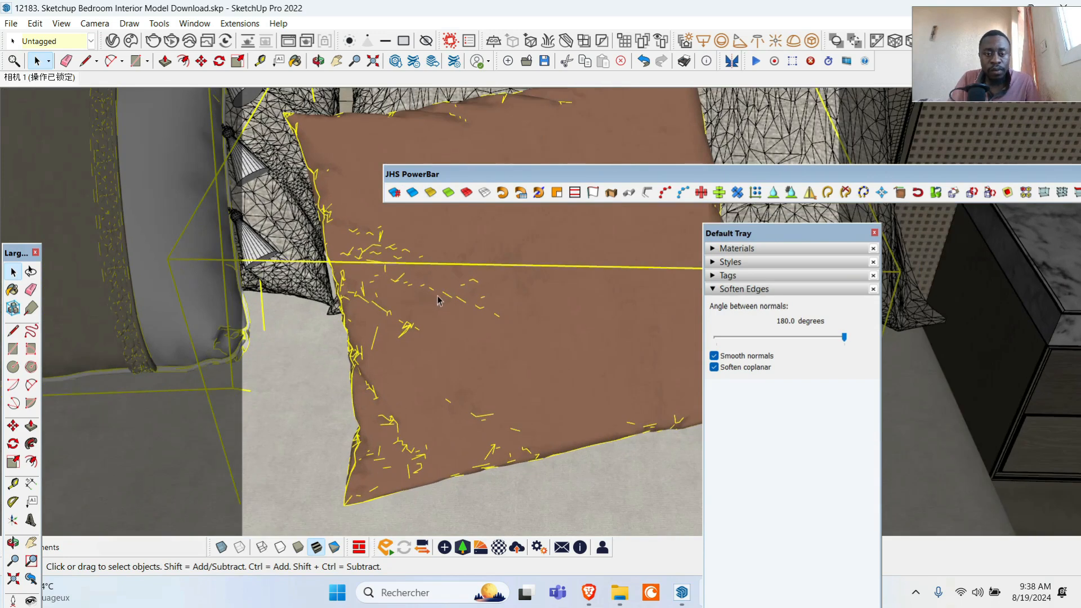
scroll(485, 311, "up", 3)
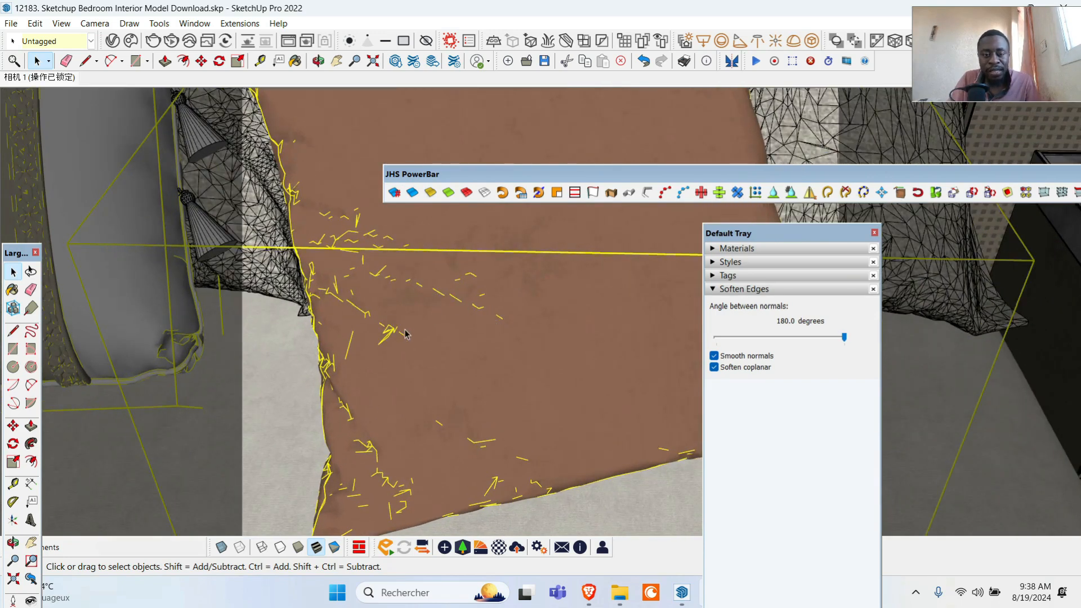
- Select only the brown pillow and soften its leftover edges with 180 degrees between normals
left_click(462, 313)
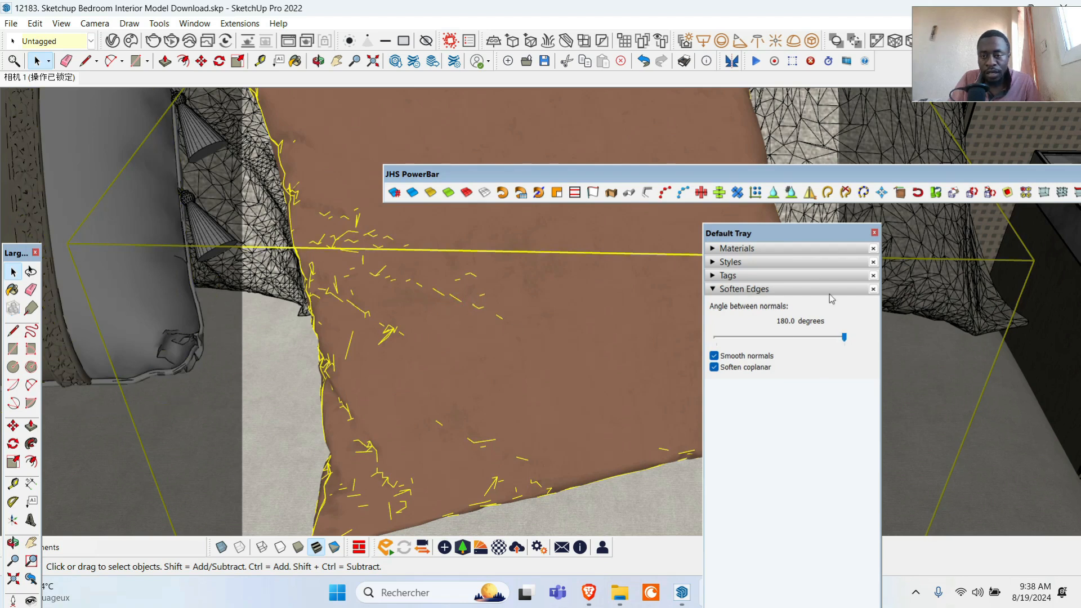
left_click_drag(842, 340, 874, 325)
left_click(316, 279)
scroll(643, 454, "down", 6)
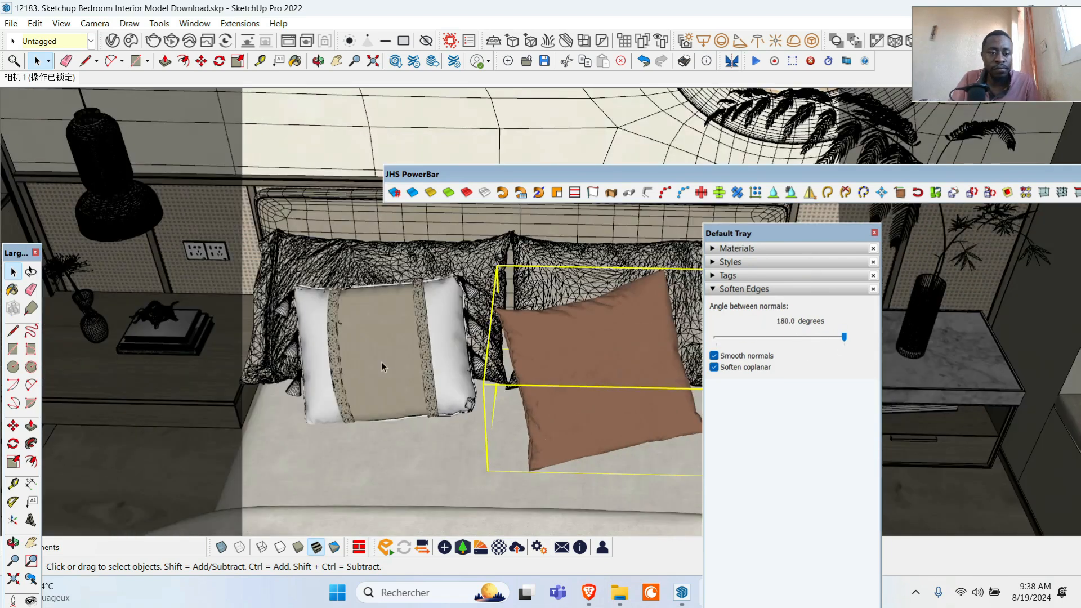
- Select the two large pillows at the back of the bed and soften their edges with 180 degrees between normals
scroll(381, 362, "up", 3)
scroll(465, 275, "down", 4)
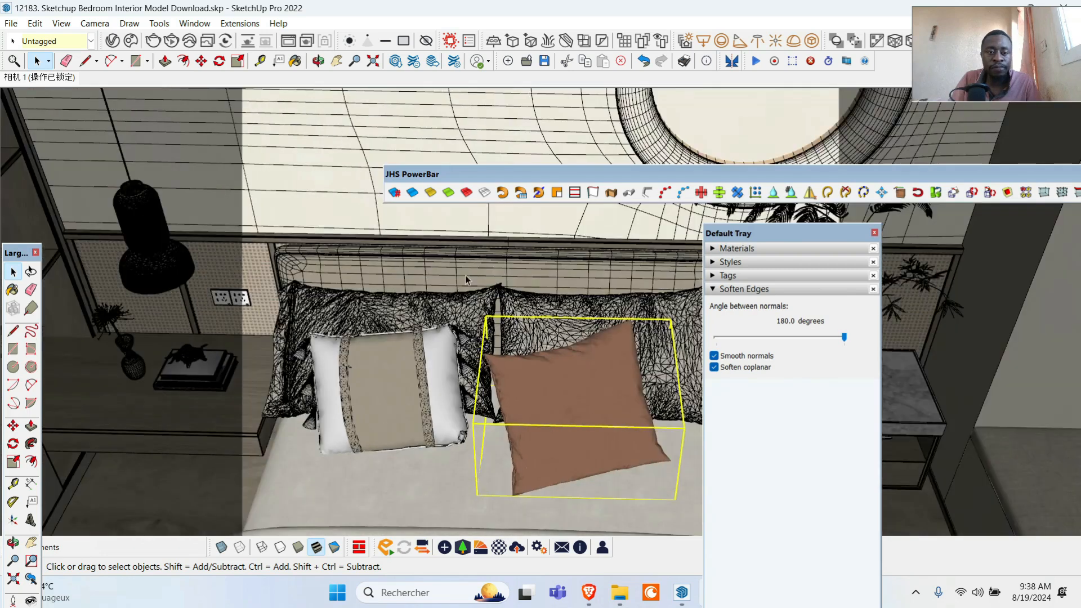
scroll(473, 331, "up", 3)
left_click(473, 331)
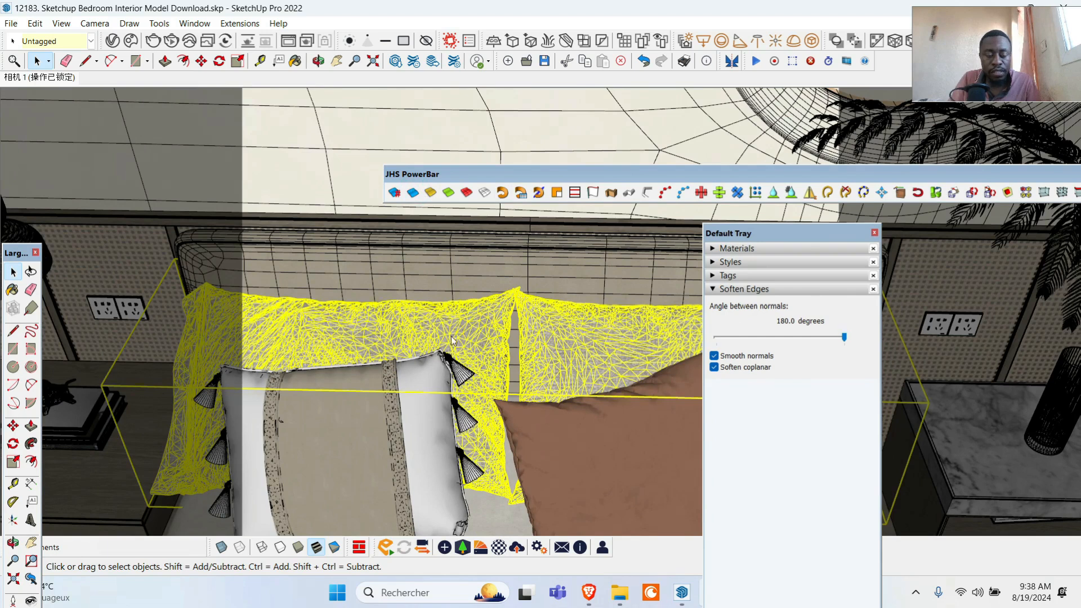
mouse_move(843, 338)
left_mouse_down()
mouse_move(633, 337)
mouse_move(854, 345)
left_mouse_up()
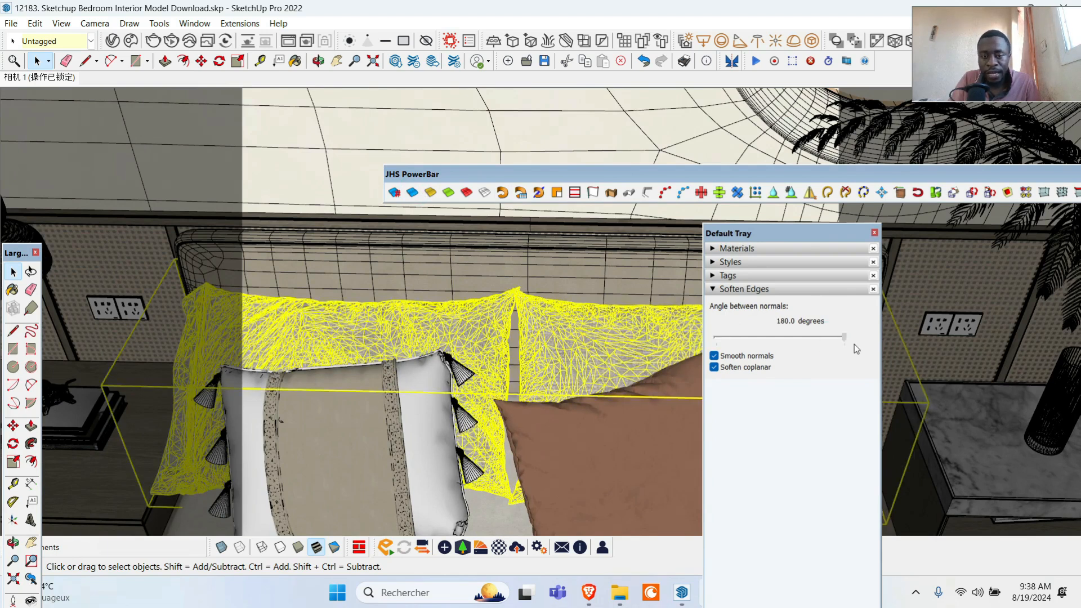
scroll(566, 354, "down", 4)
scroll(379, 270, "up", 4)
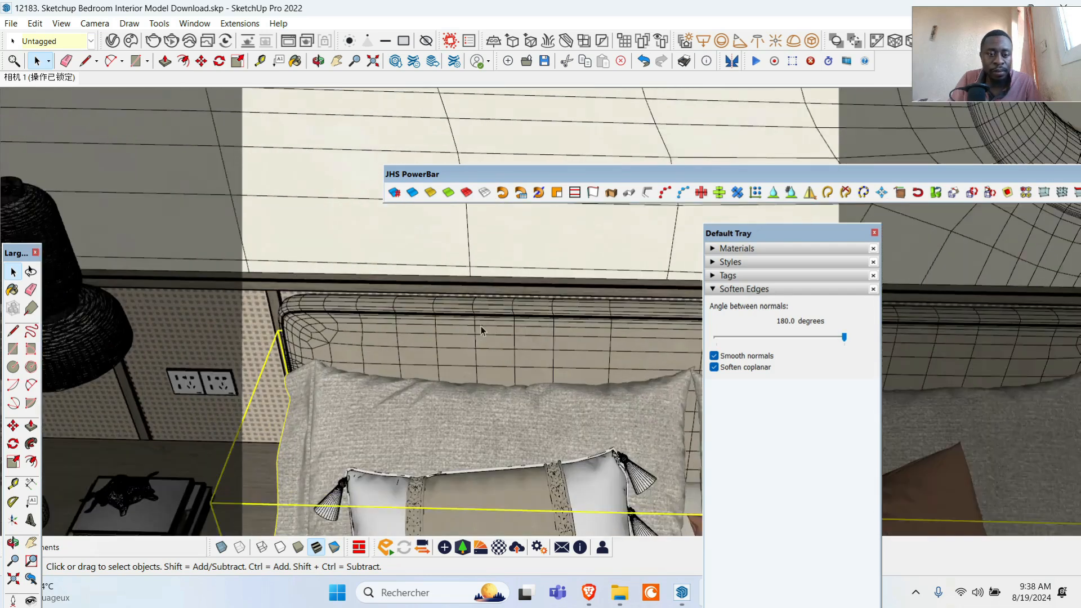
- Smooth the bed's padded headboard with the JHS PowerBar's latest AMS settings
scroll(481, 326, "down", 1)
left_click(485, 329)
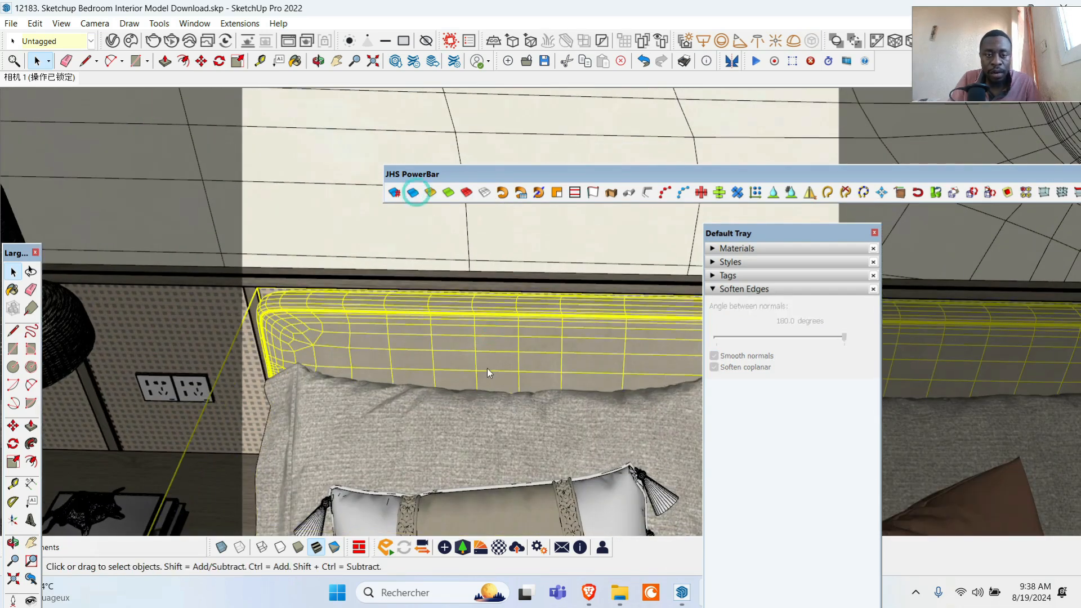
scroll(447, 363, "down", 4)
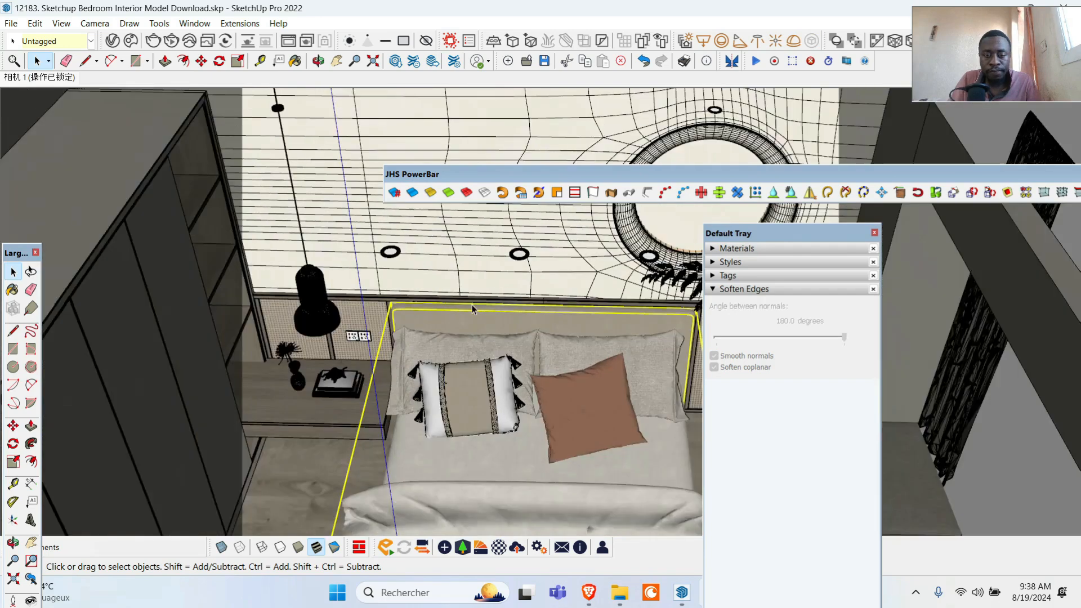
- Smooth the cream surface with the round opening above the headboard using the JHS PowerBar's latest AMS settings
scroll(428, 347, "down", 2)
scroll(370, 284, "up", 4)
scroll(355, 342, "down", 2)
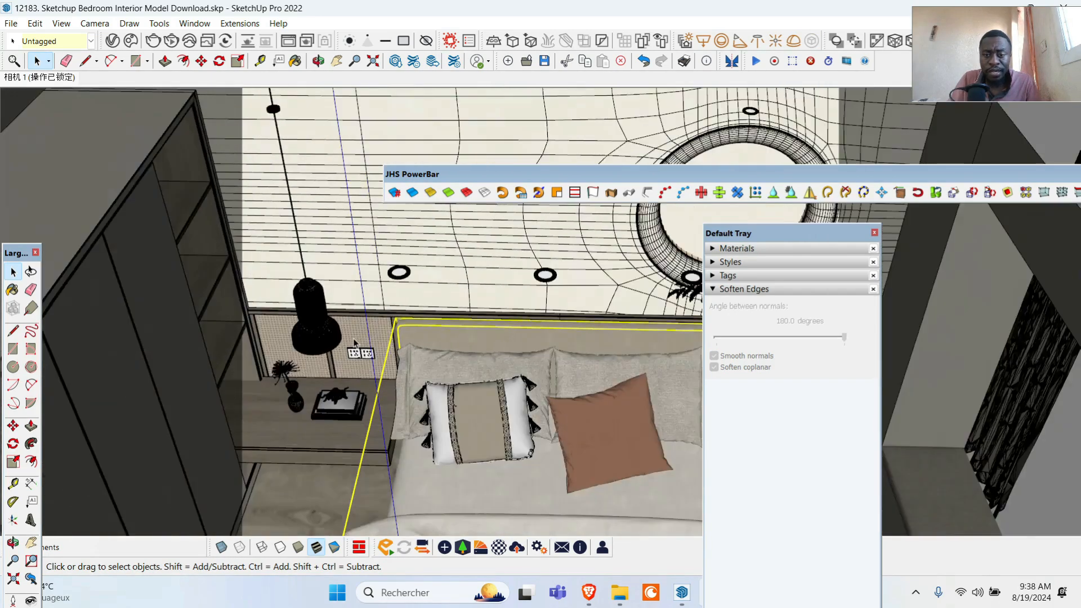
scroll(355, 342, "down", 3)
scroll(451, 231, "up", 5)
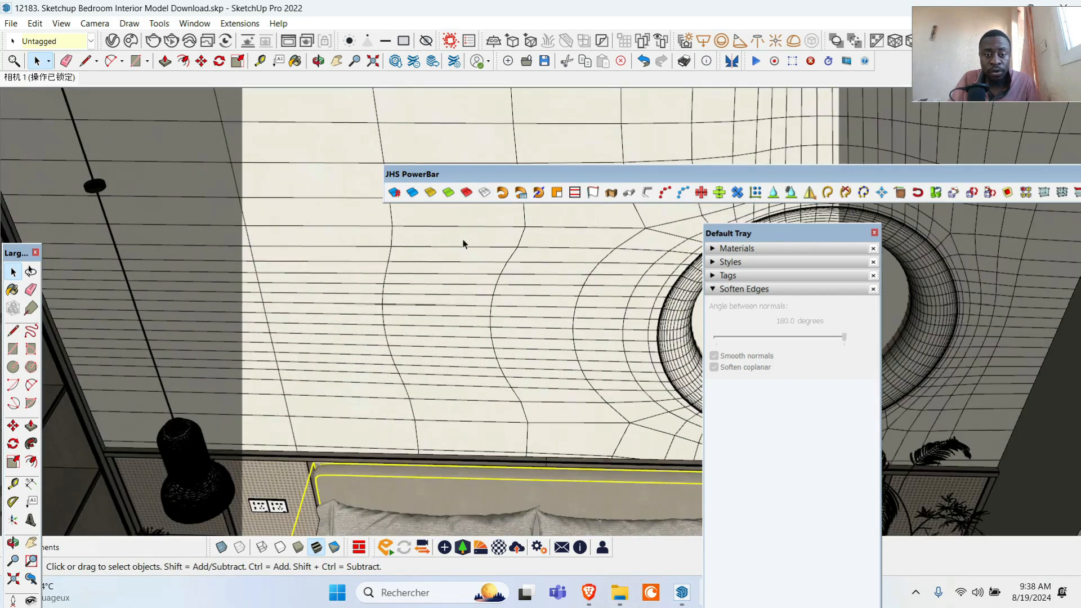
left_click(445, 247)
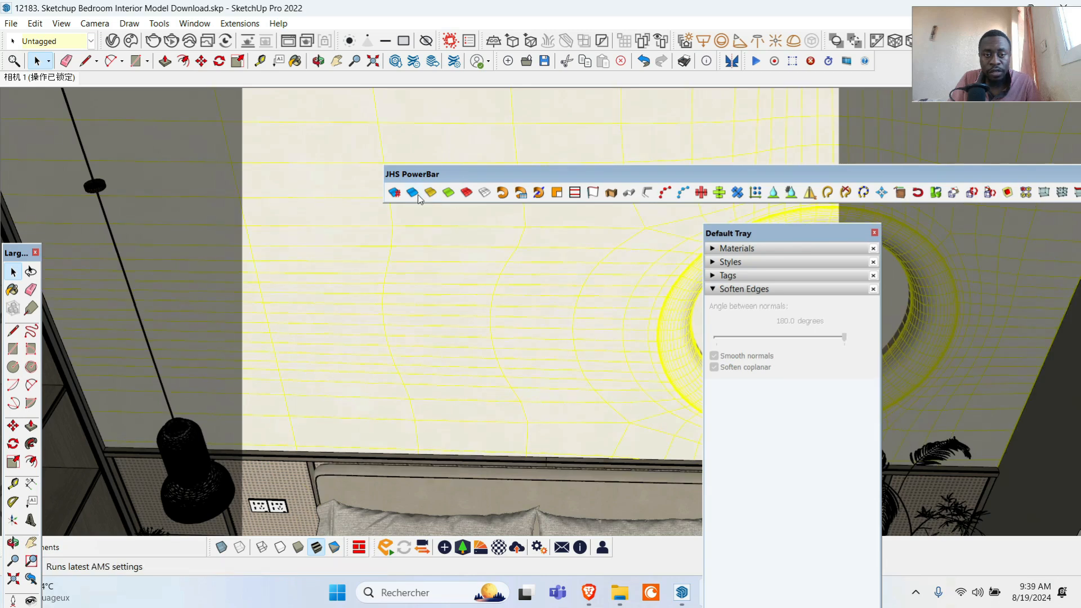
left_click(417, 194)
scroll(527, 249, "down", 4)
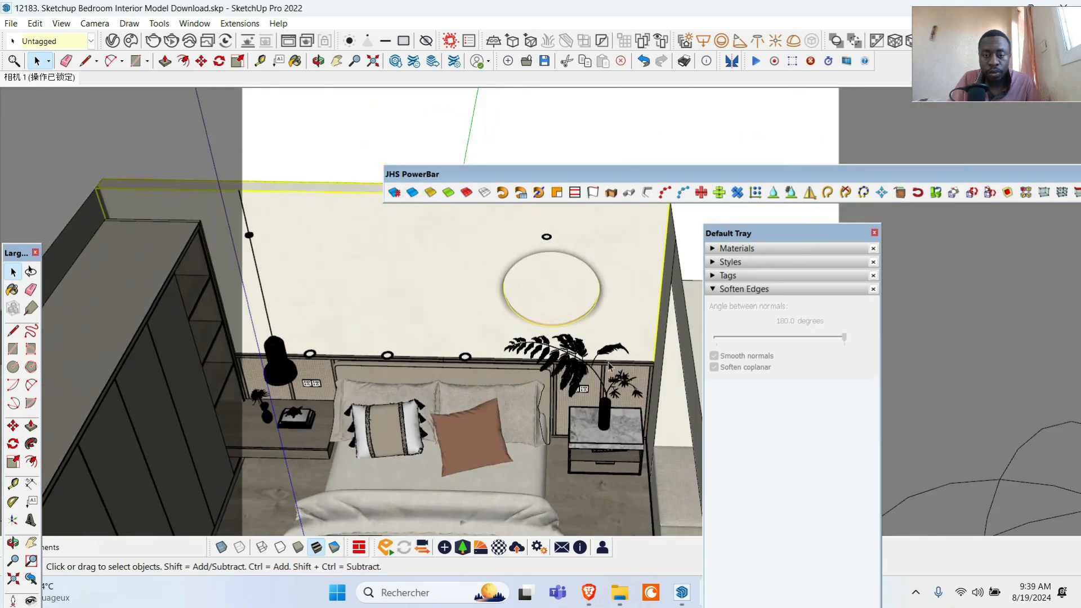
- Soften the edges of the bedside pendant lamp's upper woven shade with 180 degrees between normals
scroll(274, 350, "up", 10)
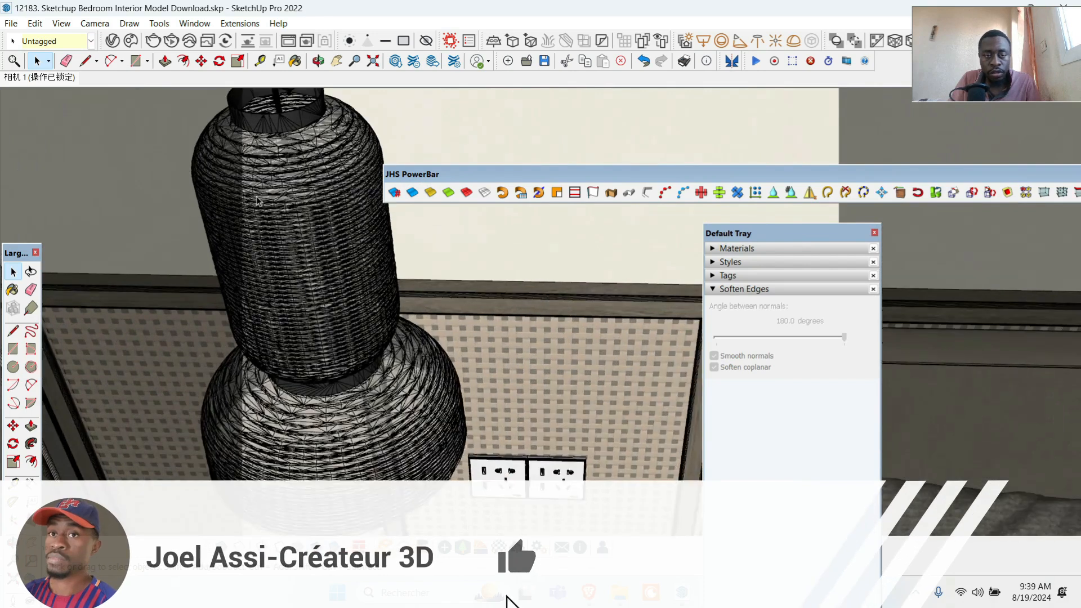
scroll(265, 202, "up", 4)
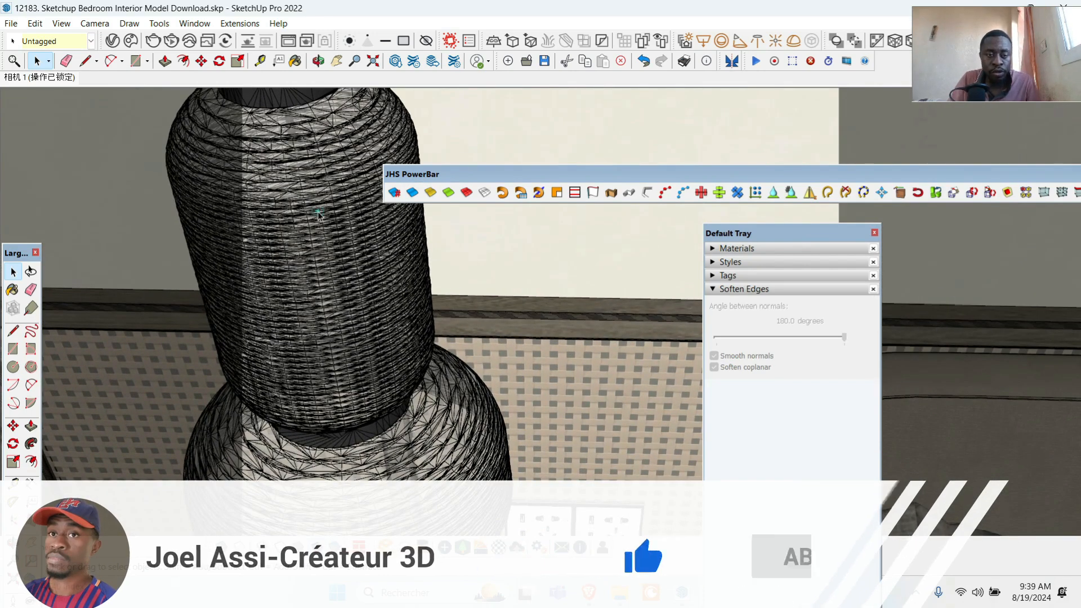
left_click(318, 214)
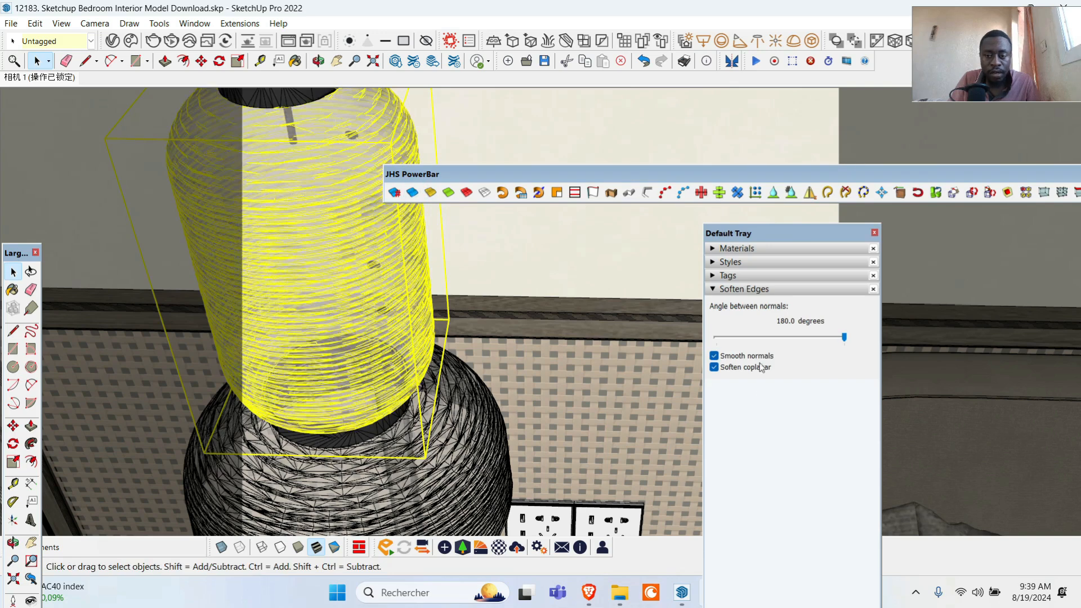
mouse_move(844, 340)
left_mouse_down()
mouse_move(783, 355)
mouse_move(856, 352)
left_mouse_up()
- Soften the edges of the pendant lamp's wide lower shade with 180 degrees between normals
scroll(300, 180, "down", 3)
left_click(381, 393)
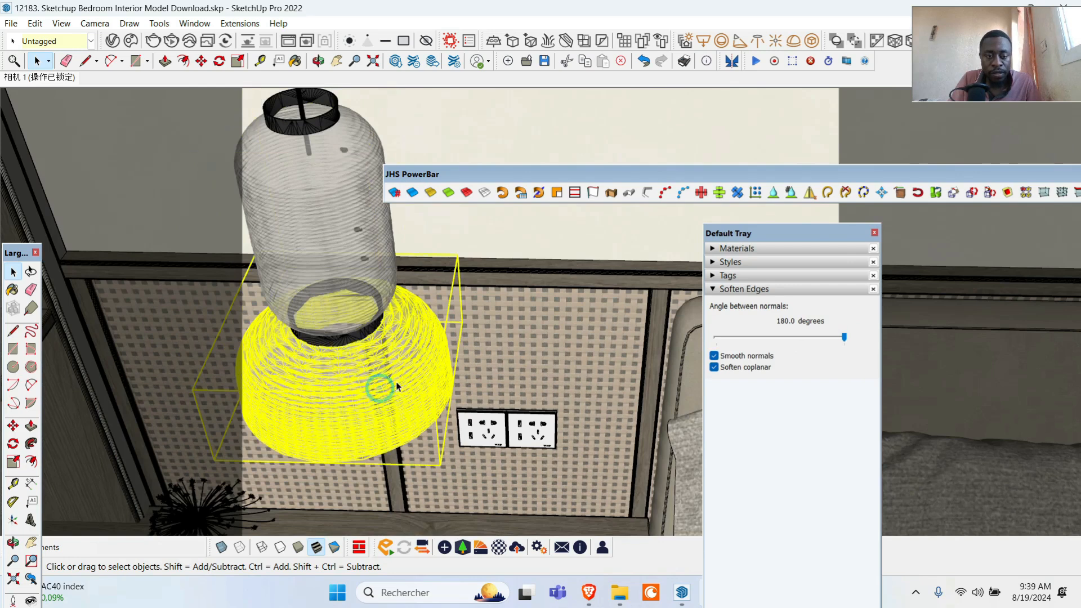
left_click(843, 337)
mouse_move(843, 338)
left_mouse_down()
mouse_move(713, 339)
mouse_move(851, 339)
left_mouse_up()
scroll(319, 332, "down", 5)
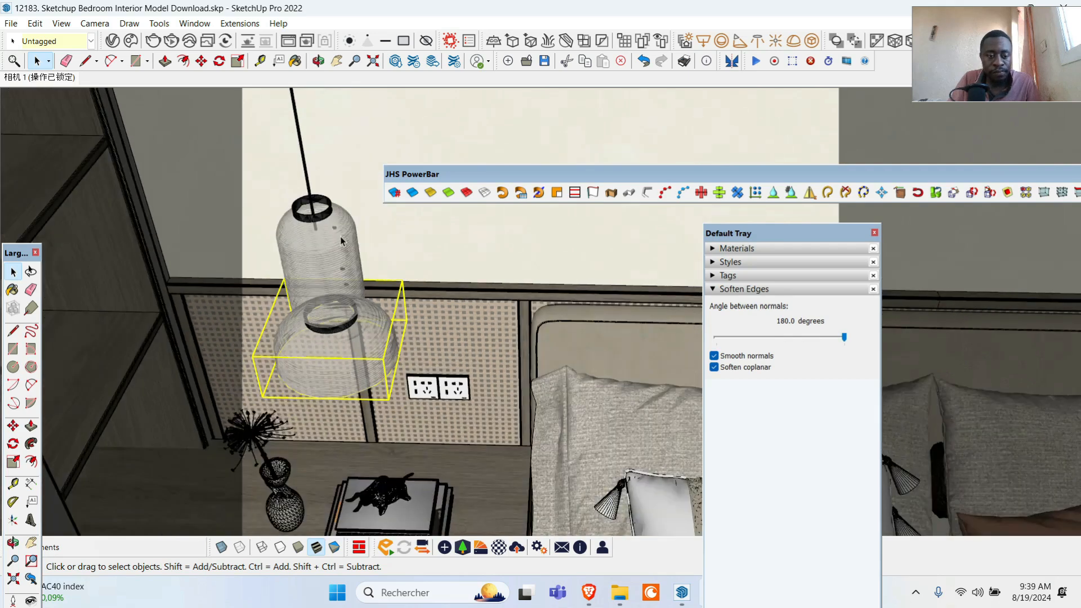
- Smooth the edges of the sculptural vase beside the books and of the dried flower standing in it
scroll(252, 410, "up", 10)
left_click(403, 312)
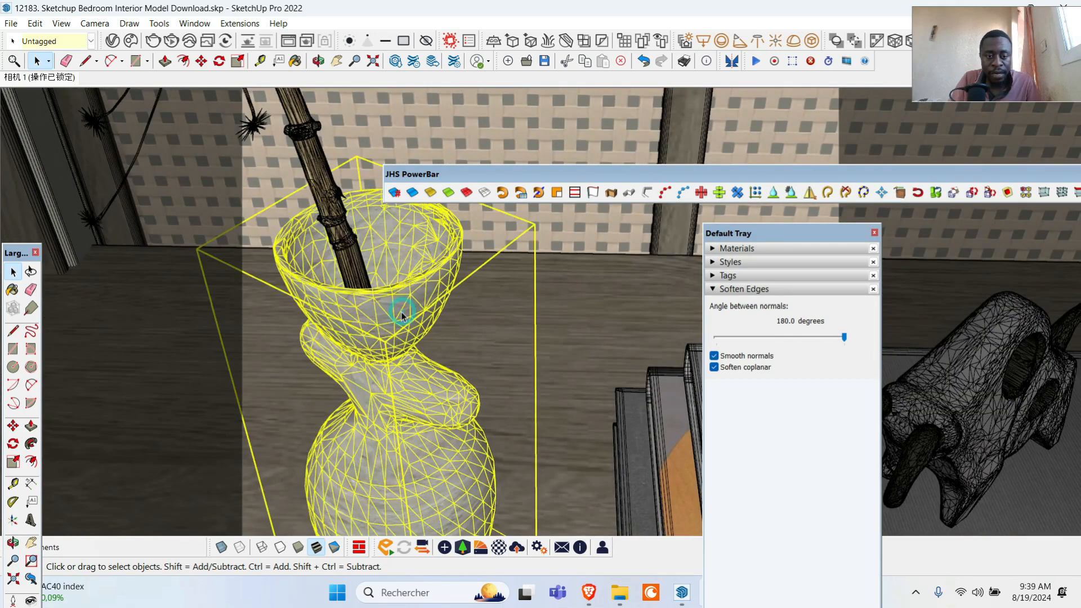
left_click(352, 249)
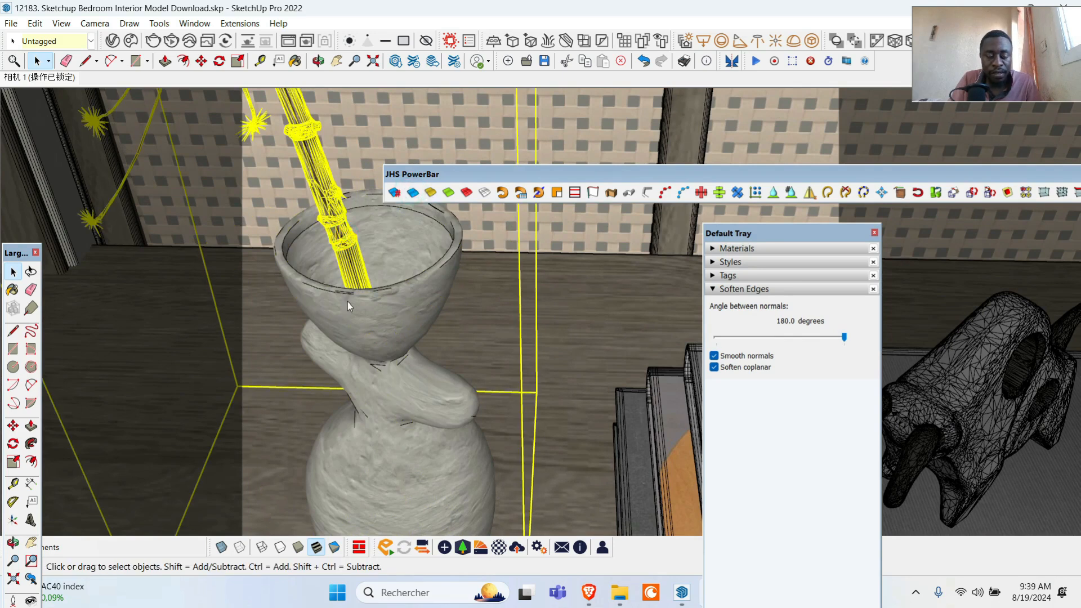
scroll(350, 316, "down", 5)
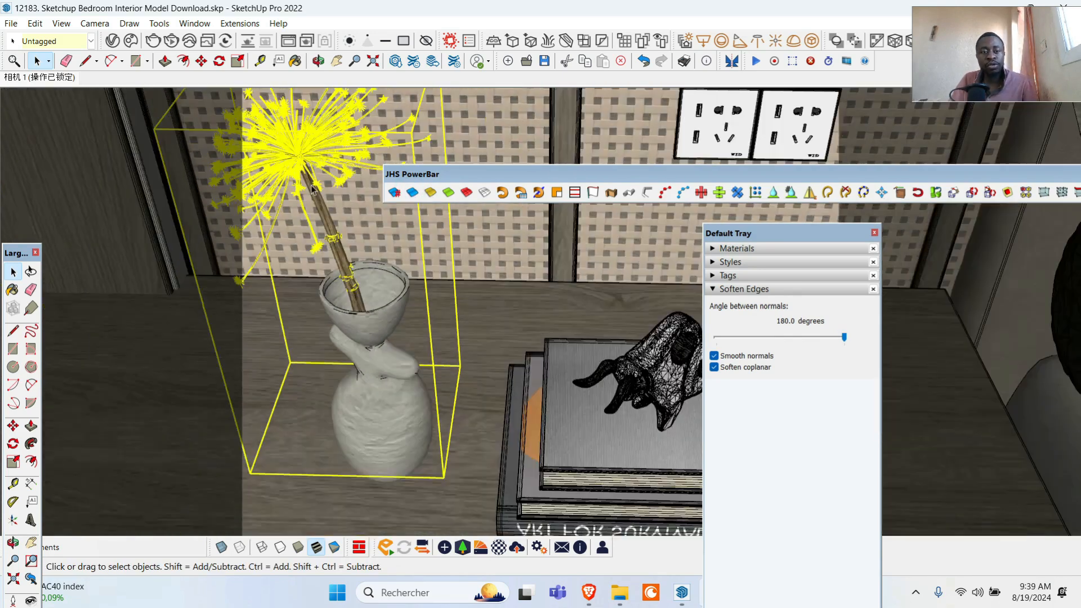
scroll(350, 239, "up", 8)
scroll(350, 241, "up", 4)
scroll(350, 244, "down", 8)
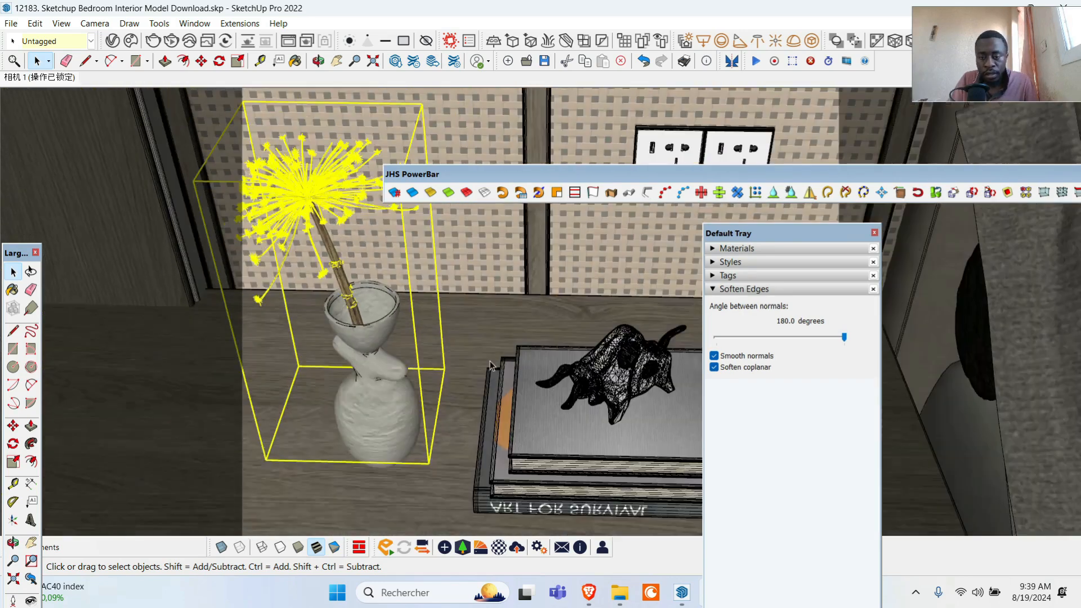
- Smooth the horned skull ornament on the books, and soften the skull body inside its group with 180 degrees between normals
scroll(665, 381, "up", 3)
scroll(665, 380, "up", 6)
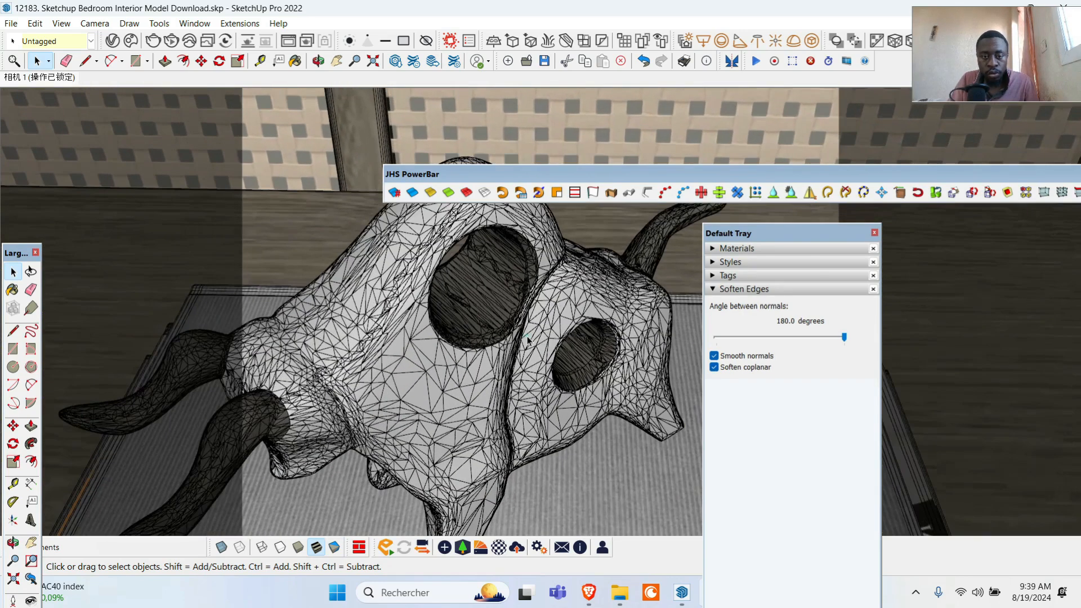
left_click(665, 380)
left_click(462, 194)
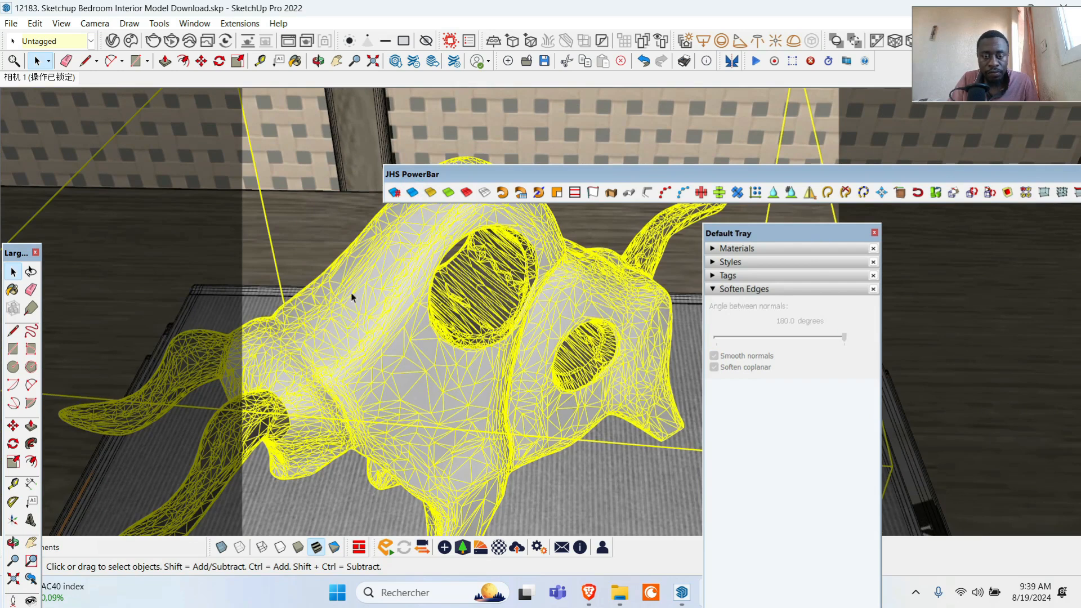
double_click(485, 356)
left_click(454, 352)
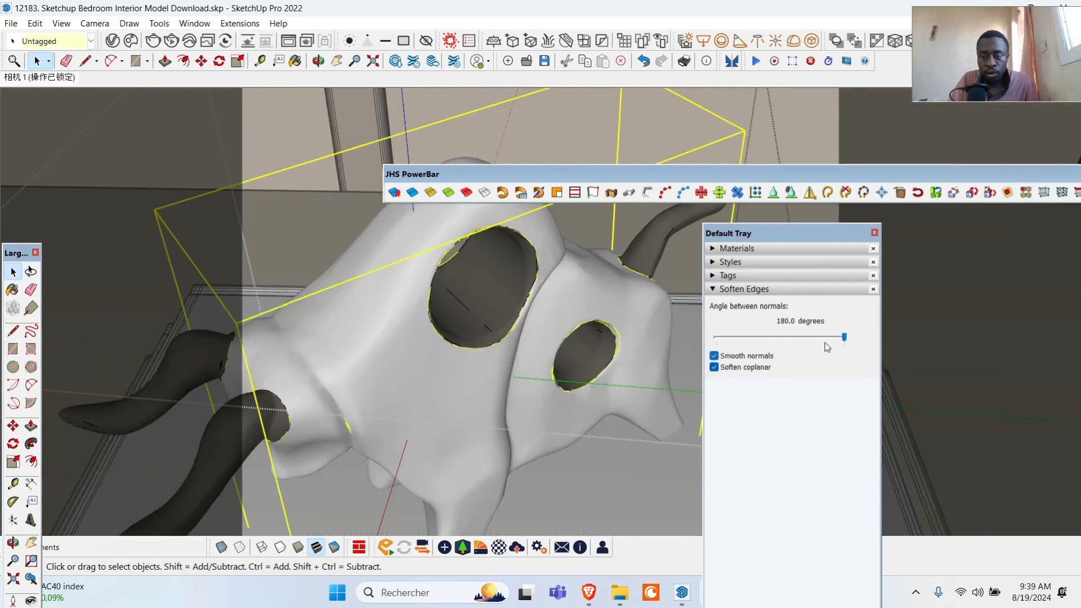
left_click_drag(841, 340, 719, 345)
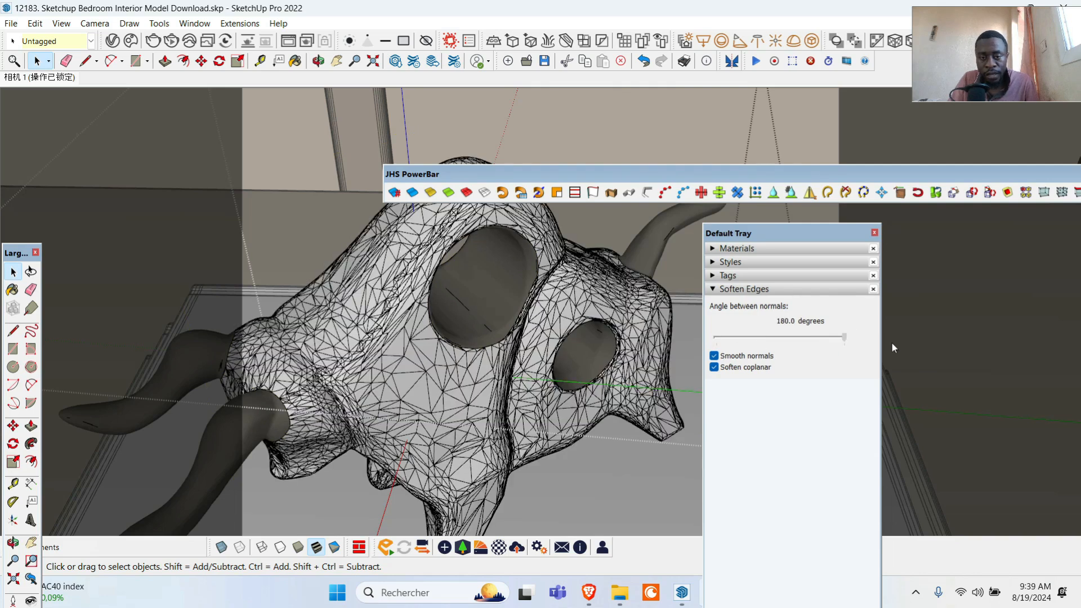
scroll(426, 494, "down", 10)
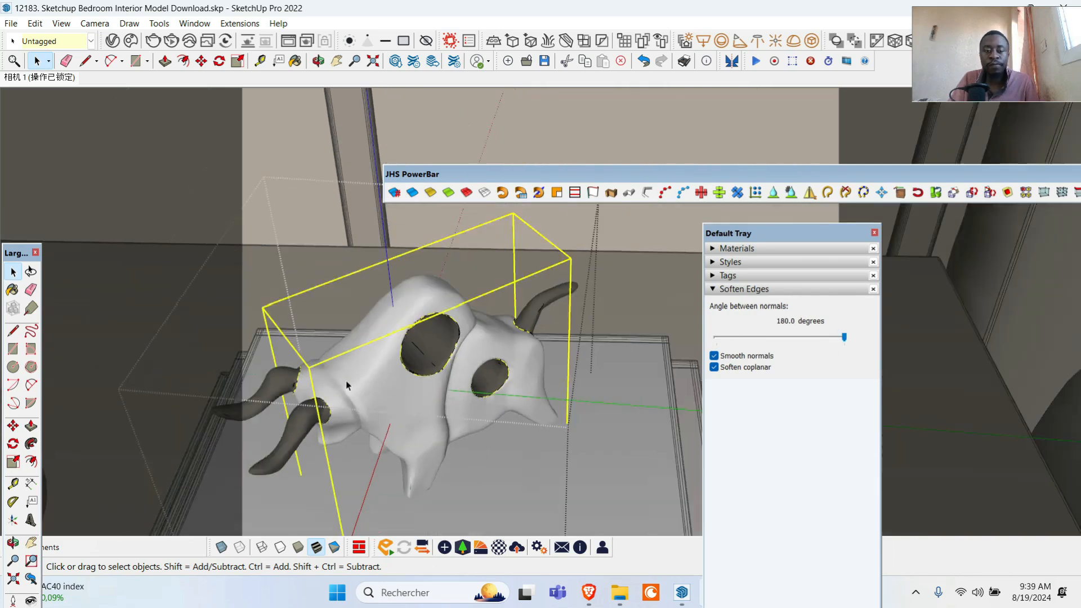
scroll(322, 287, "down", 8)
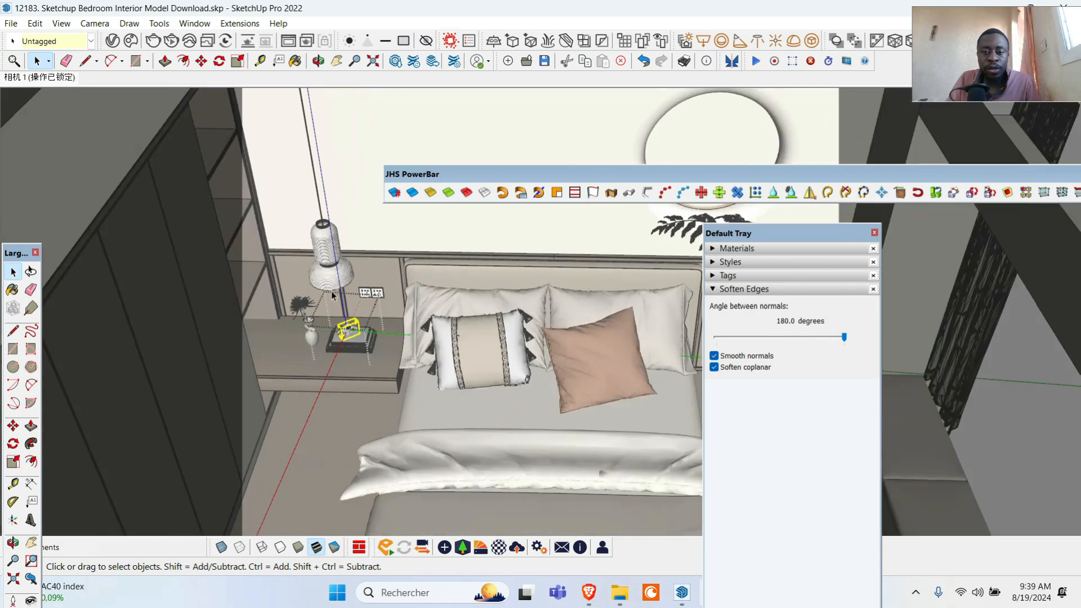
- Smooth the edges of the whole plant arrangement with the glass vase on the marble nightstand
left_click(620, 249)
scroll(621, 248, "up", 12)
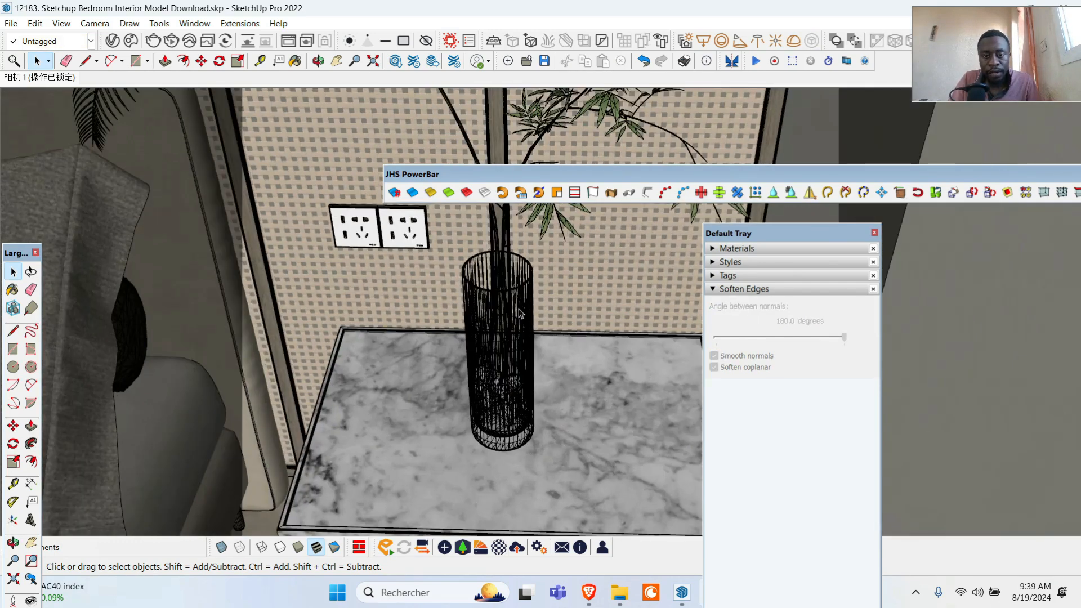
left_click(500, 312)
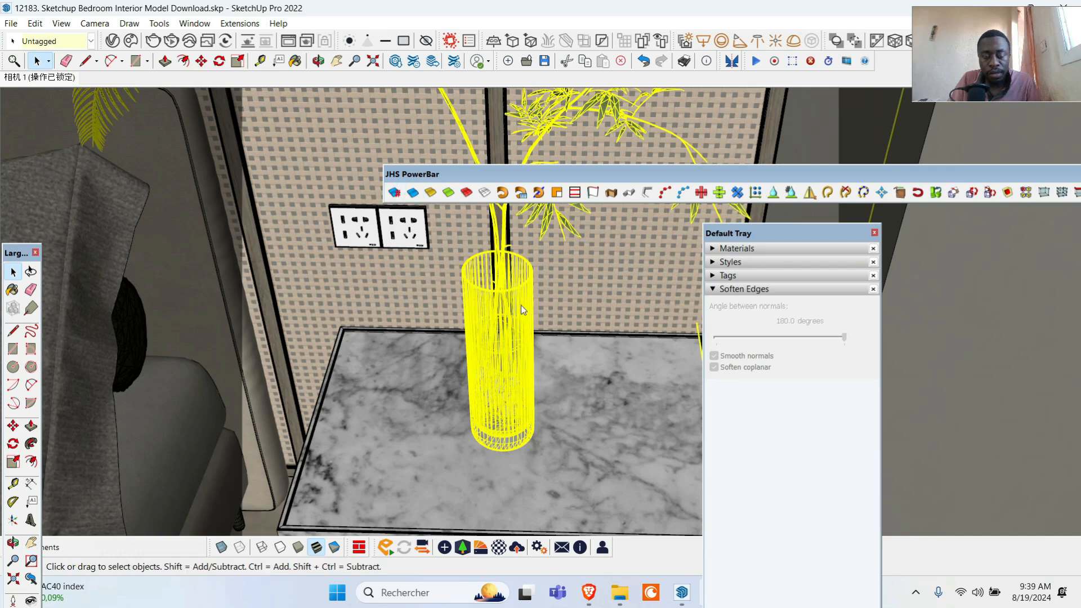
left_click(523, 310)
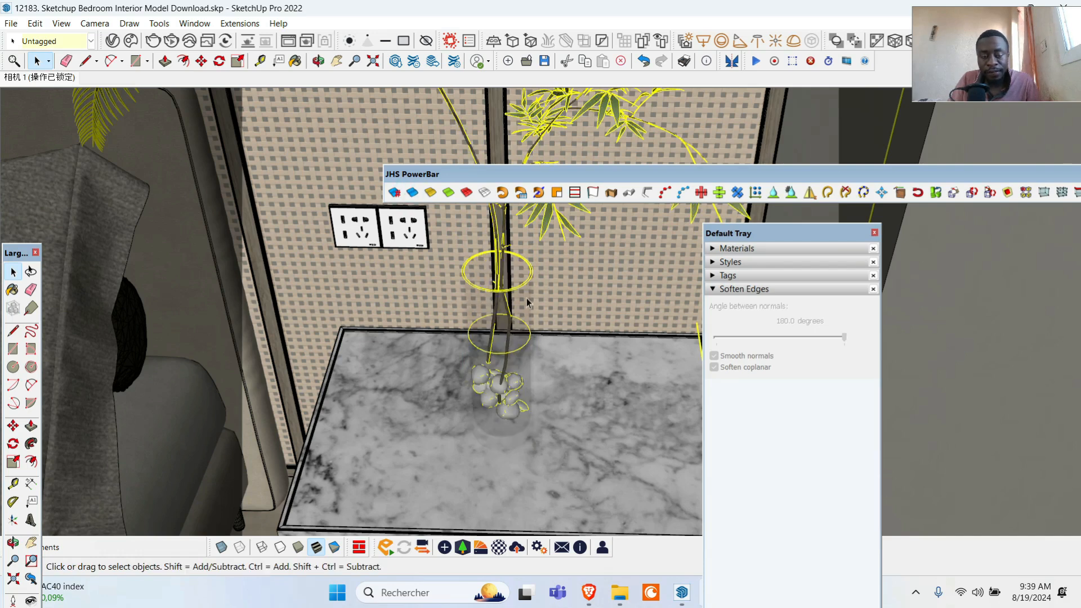
- Inside the plant group, soften the edges of the glass vase and its stones with 180 degrees between normals
scroll(517, 374, "up", 6)
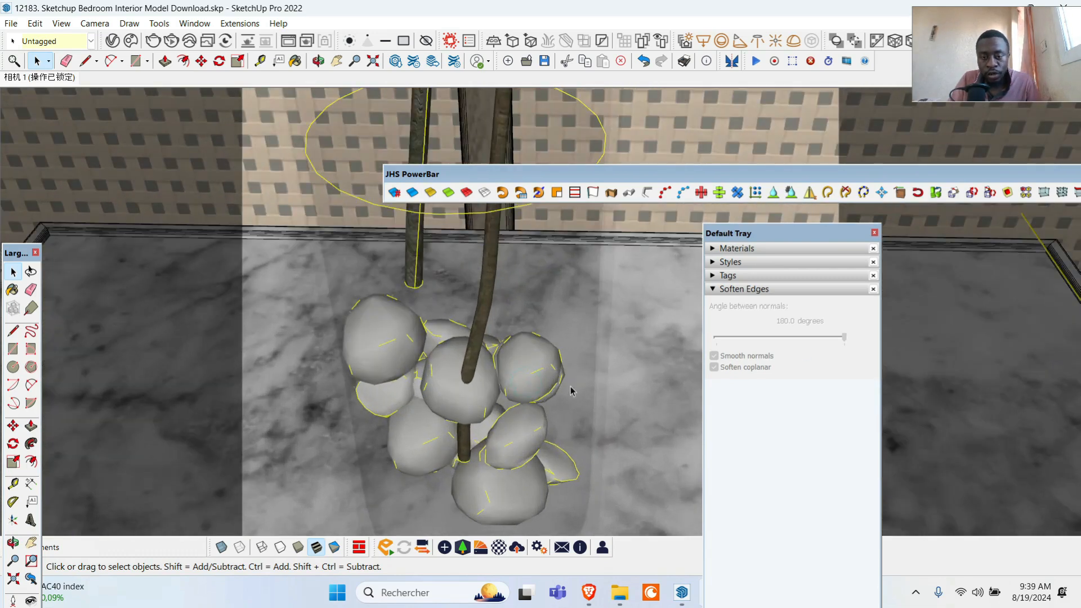
scroll(542, 387, "down", 3)
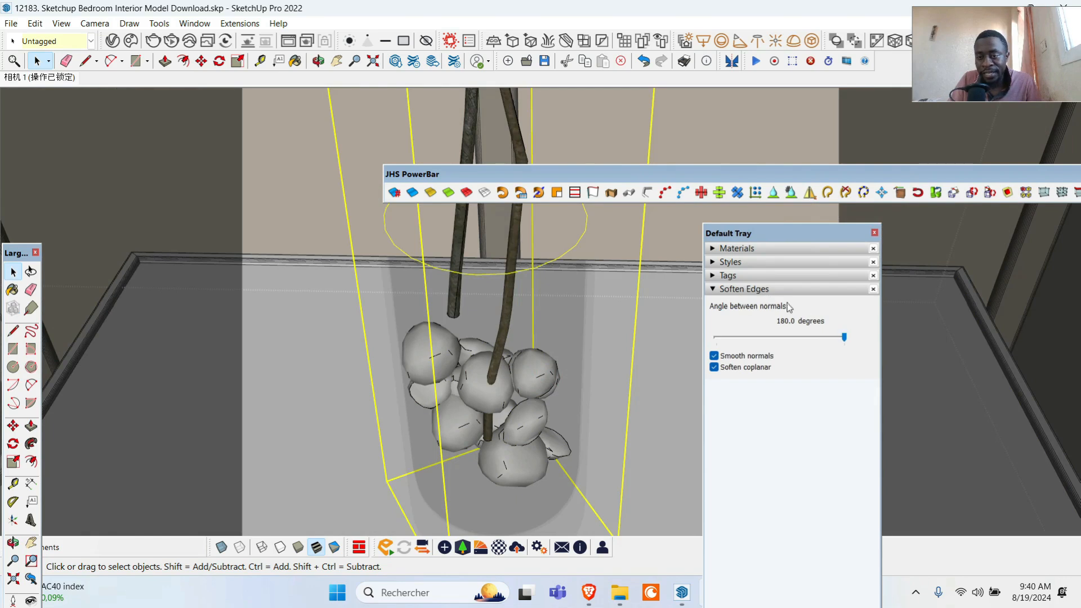
mouse_move(840, 342)
left_mouse_down()
mouse_move(674, 340)
mouse_move(828, 341)
left_mouse_up()
left_click(649, 393)
scroll(484, 349, "down", 5)
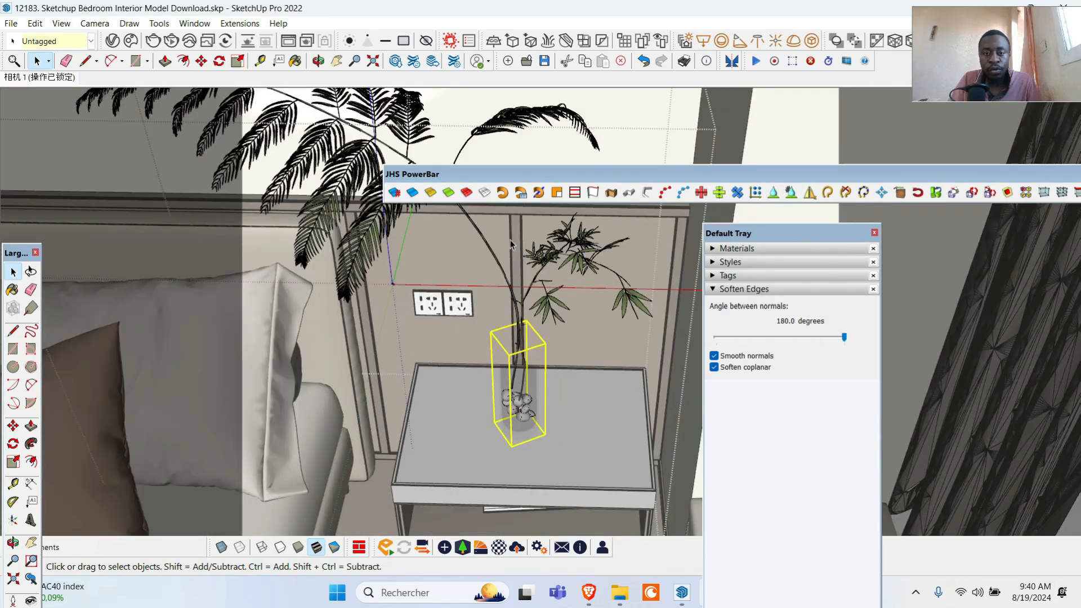
- Examine the edges of the plant's hanging fronds and long stem, and close the plant group
scroll(534, 348, "up", 6)
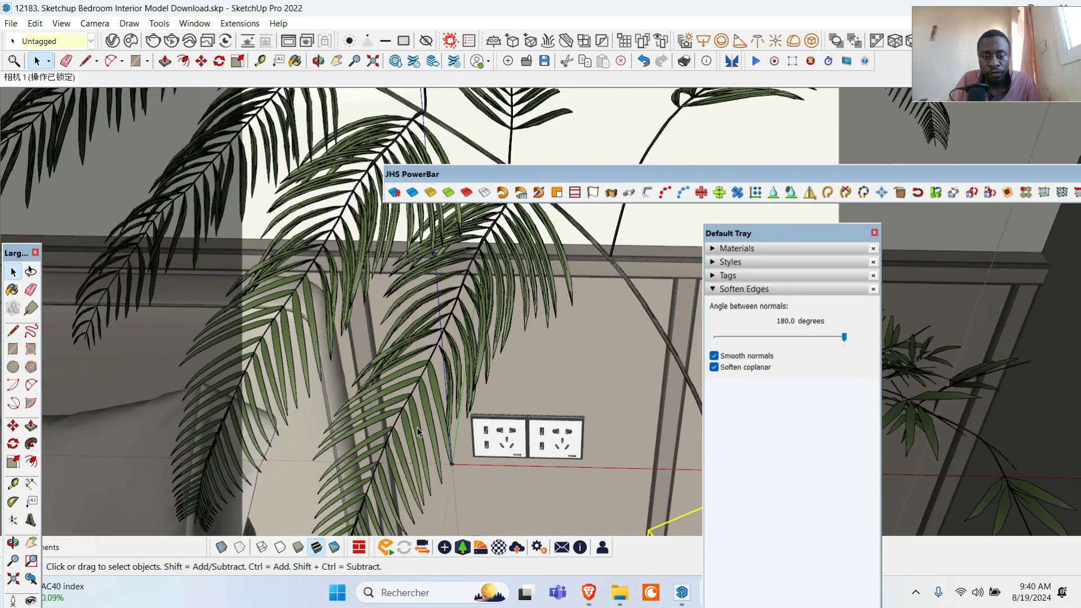
left_click(419, 432)
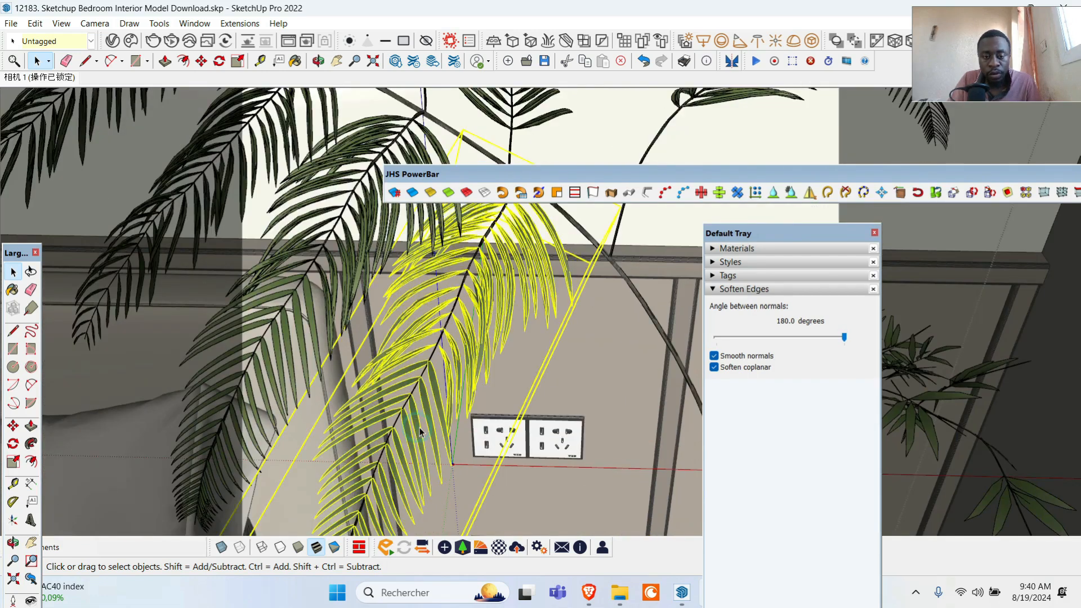
scroll(442, 429, "down", 2)
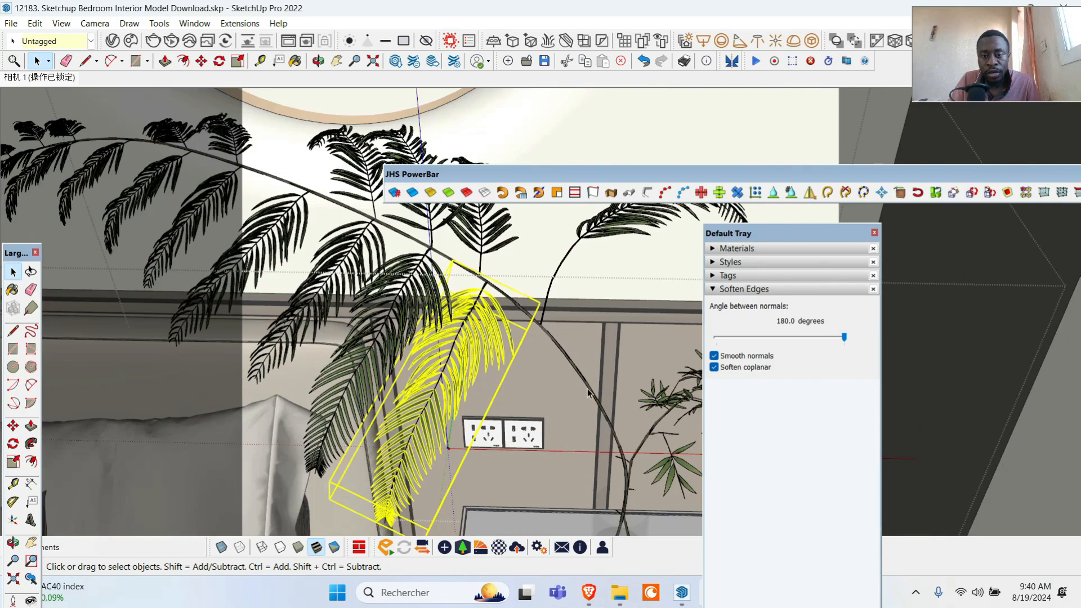
left_click(587, 390)
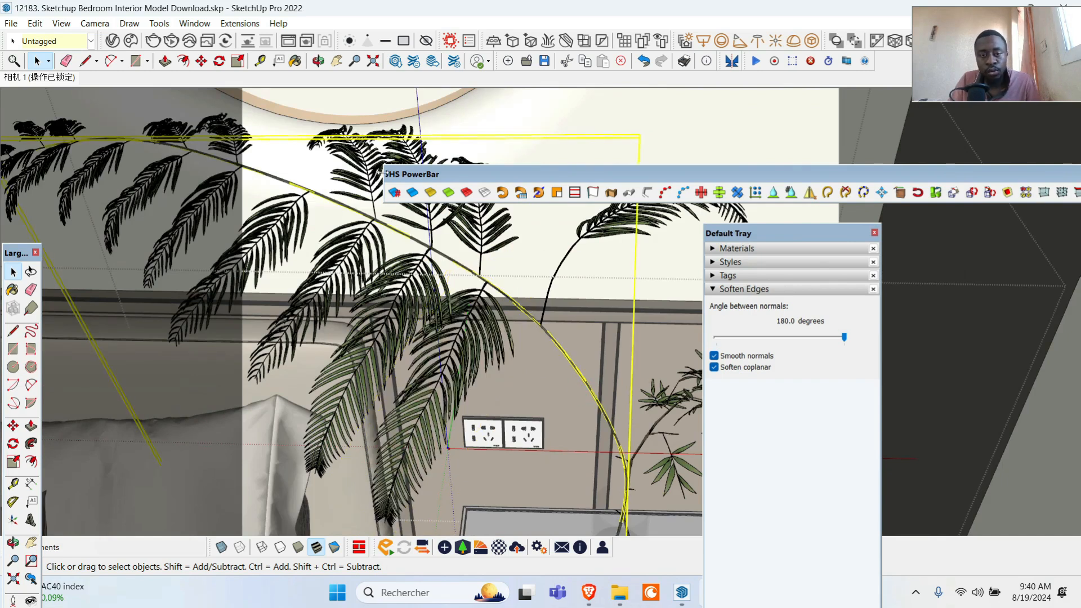
scroll(586, 352, "up", 2)
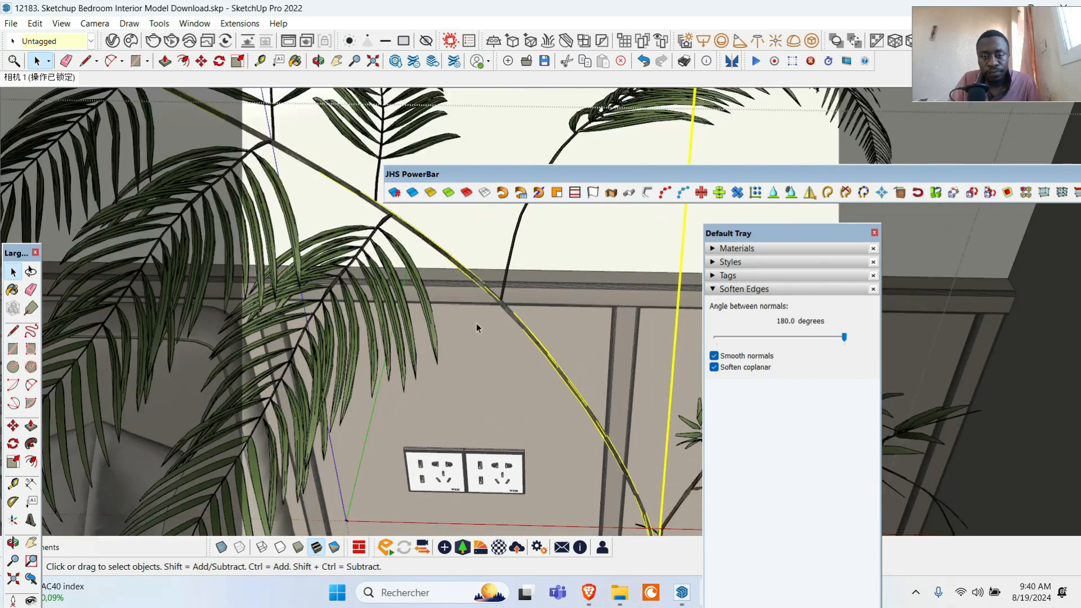
left_click(359, 289)
scroll(409, 331, "down", 3)
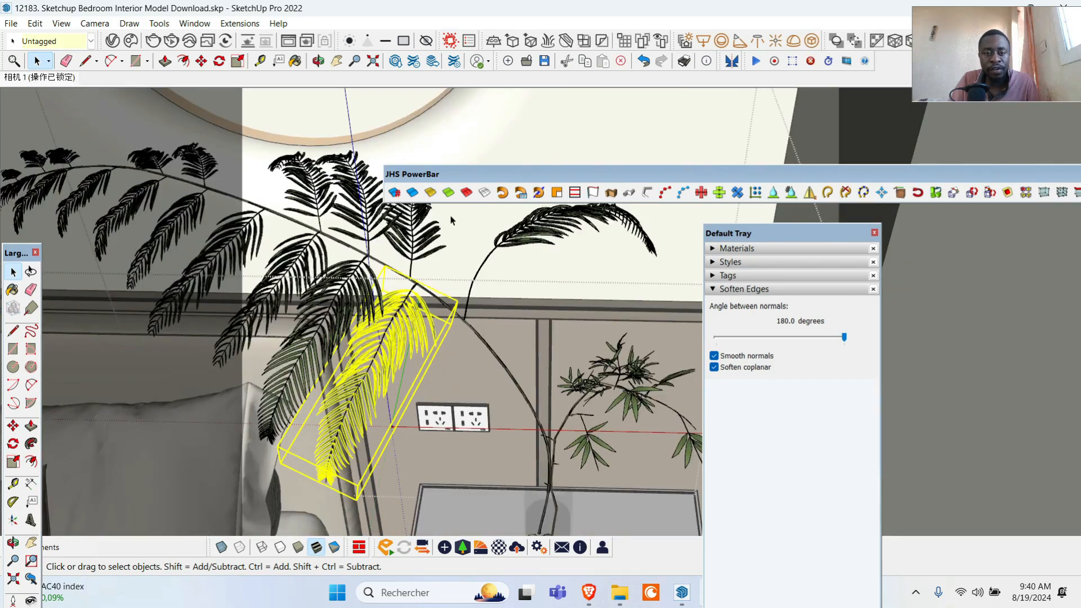
scroll(338, 371, "up", 2)
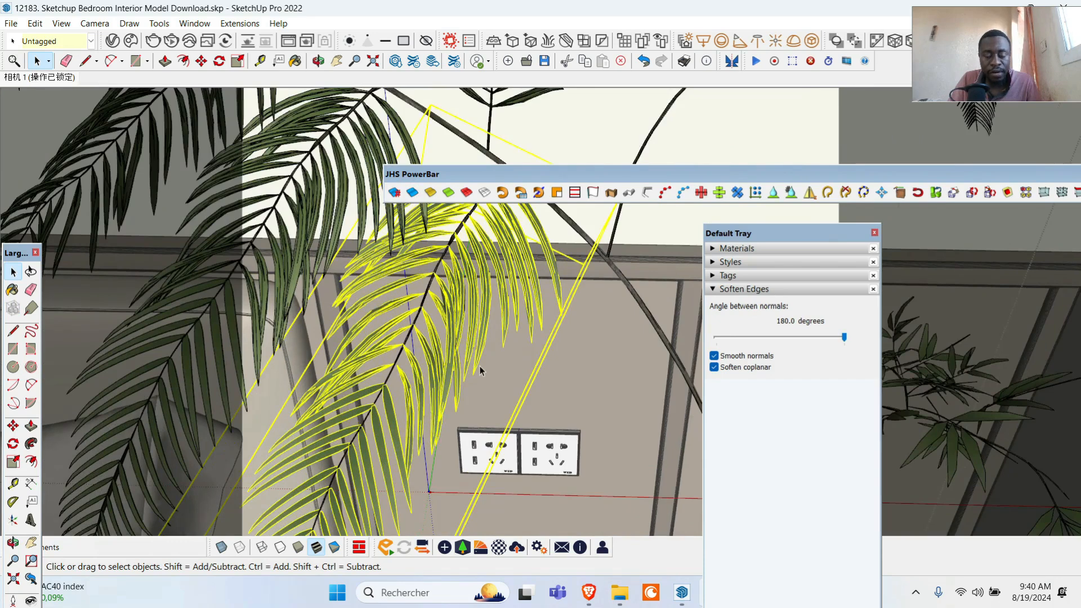
scroll(481, 370, "down", 8)
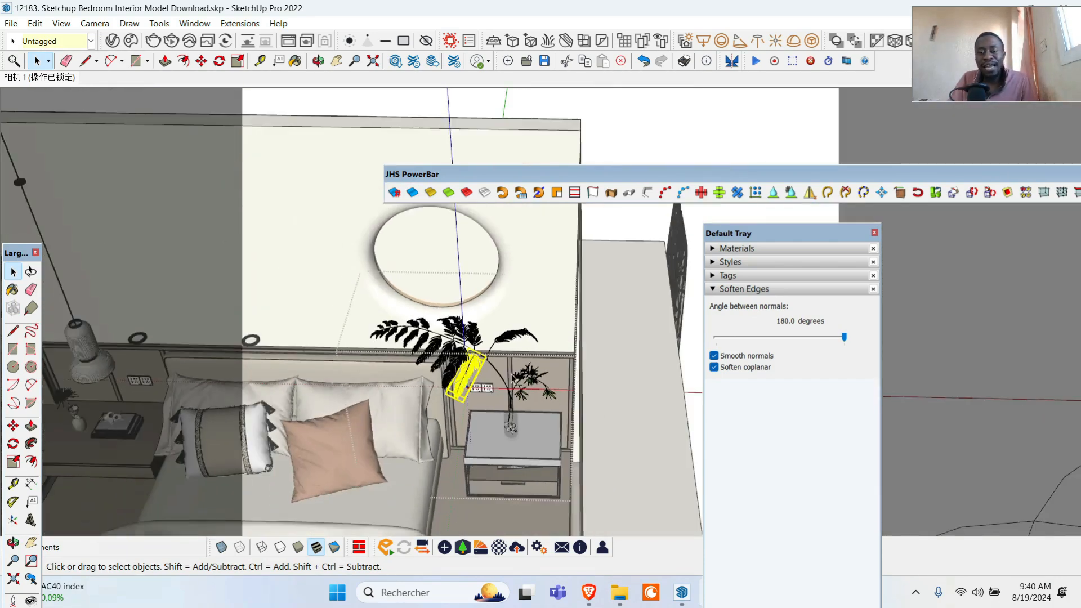
scroll(514, 379, "down", 2)
left_click(635, 371)
left_click(636, 372)
- Examine the bedroom from the bed's foot and from outside the window wall for remaining dense edges
scroll(635, 372, "down", 5)
scroll(538, 435, "up", 8)
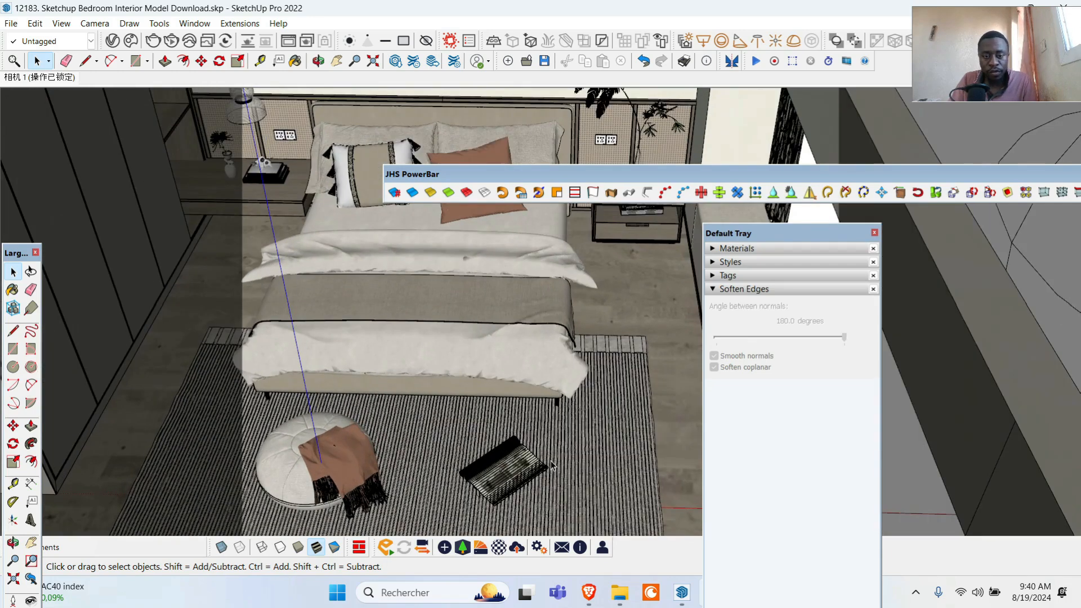
left_click(318, 61)
left_click_drag(362, 285, 290, 308)
scroll(356, 228, "up", 6)
scroll(290, 309, "down", 10)
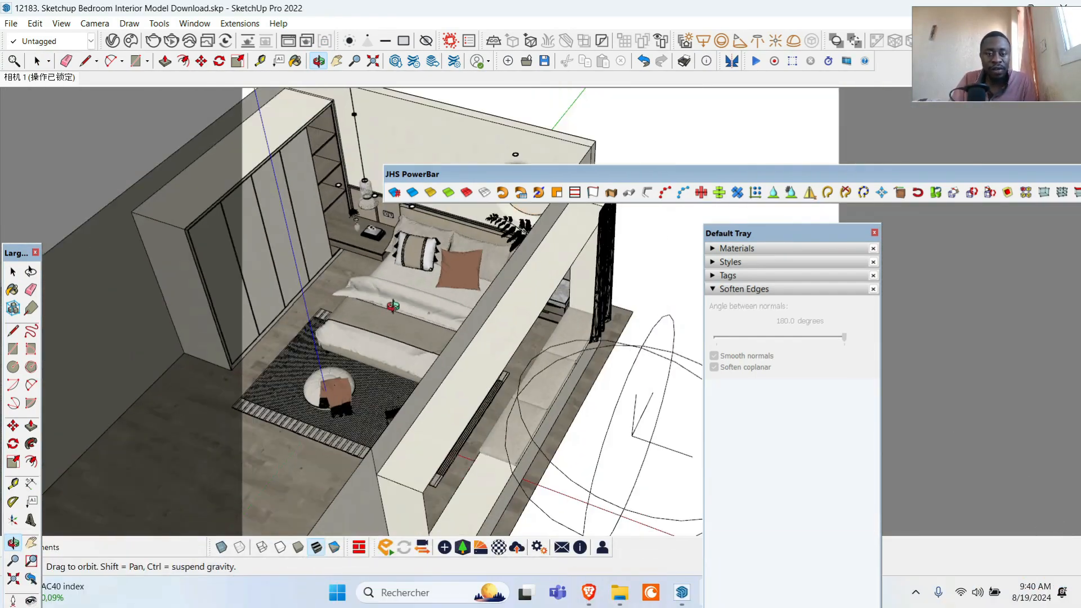
scroll(393, 307, "down", 2)
left_click_drag(332, 345, 337, 328)
scroll(344, 315, "down", 2)
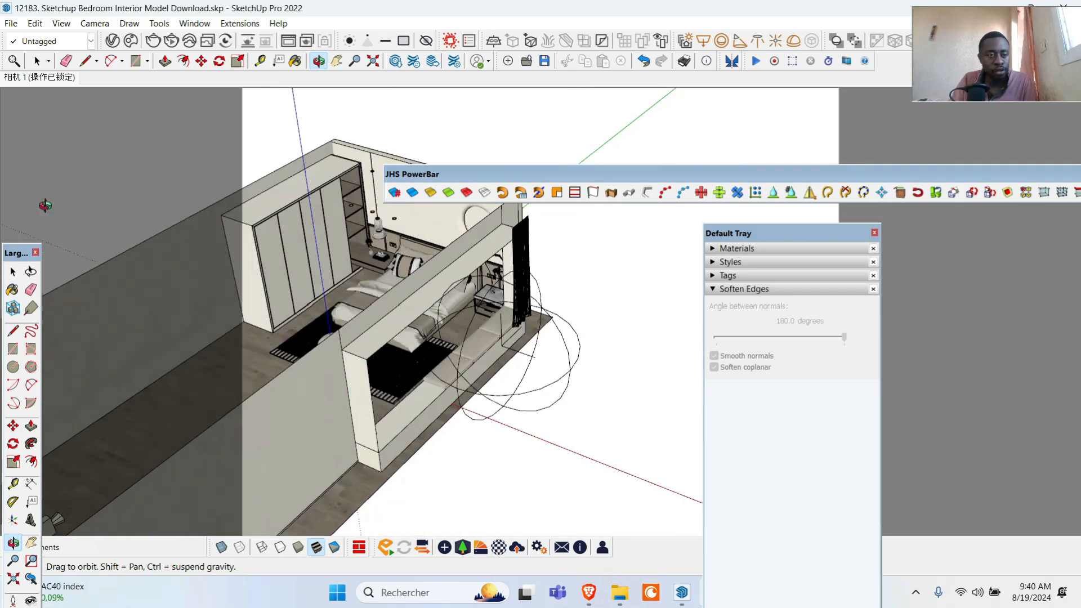
- Select the locked object made of large circles outside the window wall
left_click(37, 60)
scroll(542, 385, "up", 3)
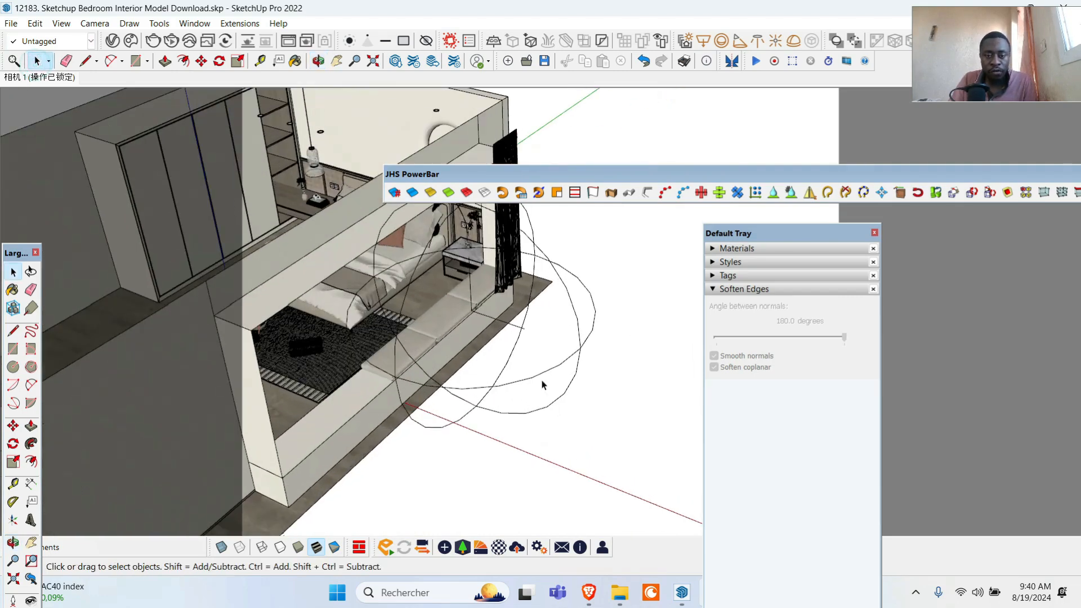
left_click(516, 350)
scroll(552, 276, "up", 2)
scroll(461, 373, "down", 4)
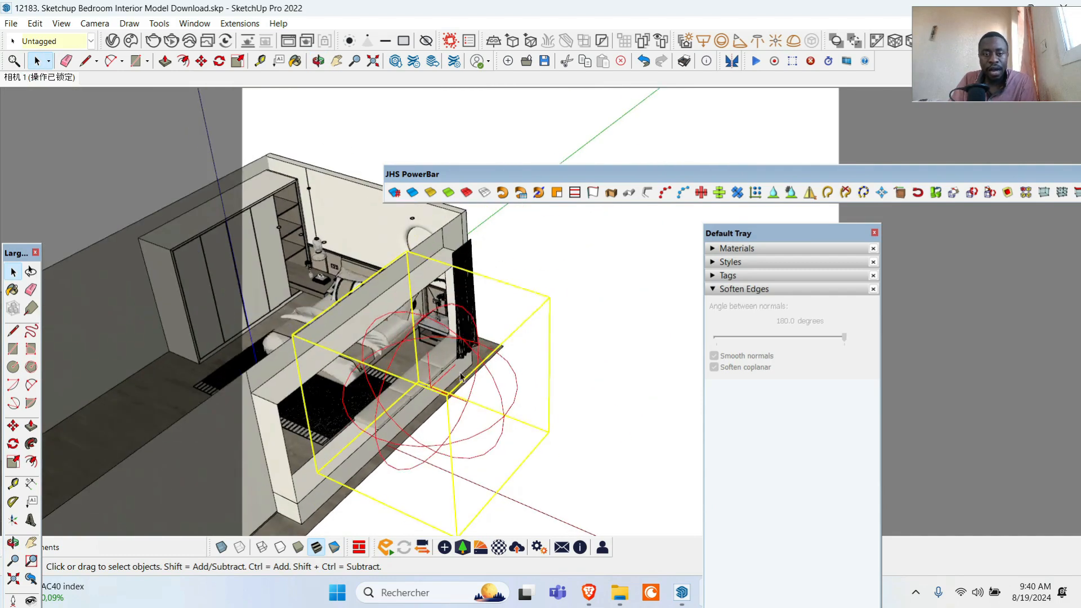
- Inside the window curtain's group, soften the edges of its pleated fabric with 180 degrees between normals, and close the group
scroll(582, 220, "up", 4)
left_click(525, 264)
scroll(386, 301, "up", 4)
scroll(386, 304, "down", 1)
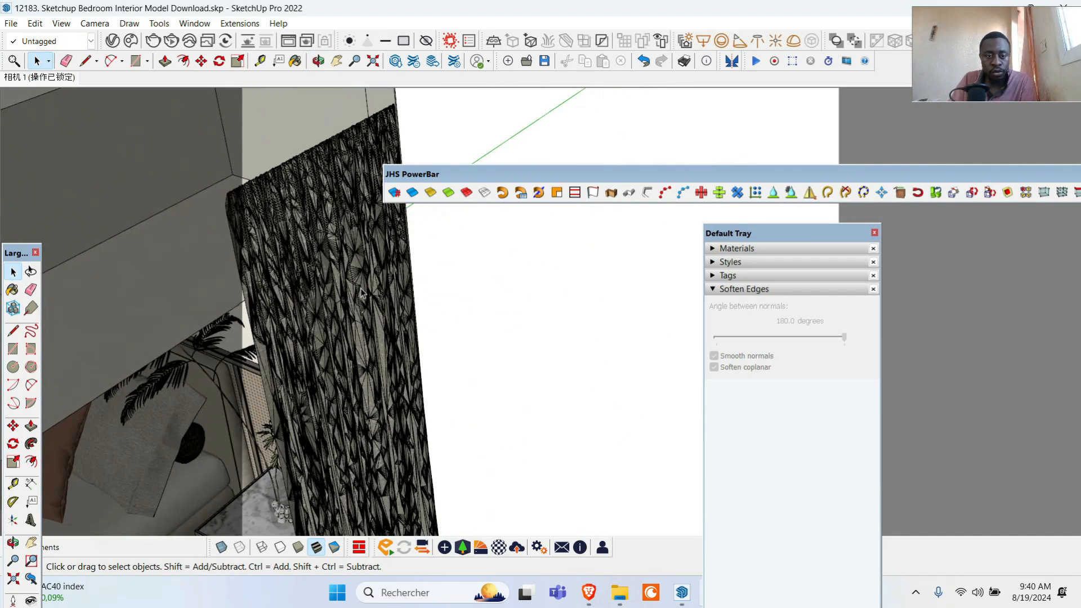
left_click(372, 294)
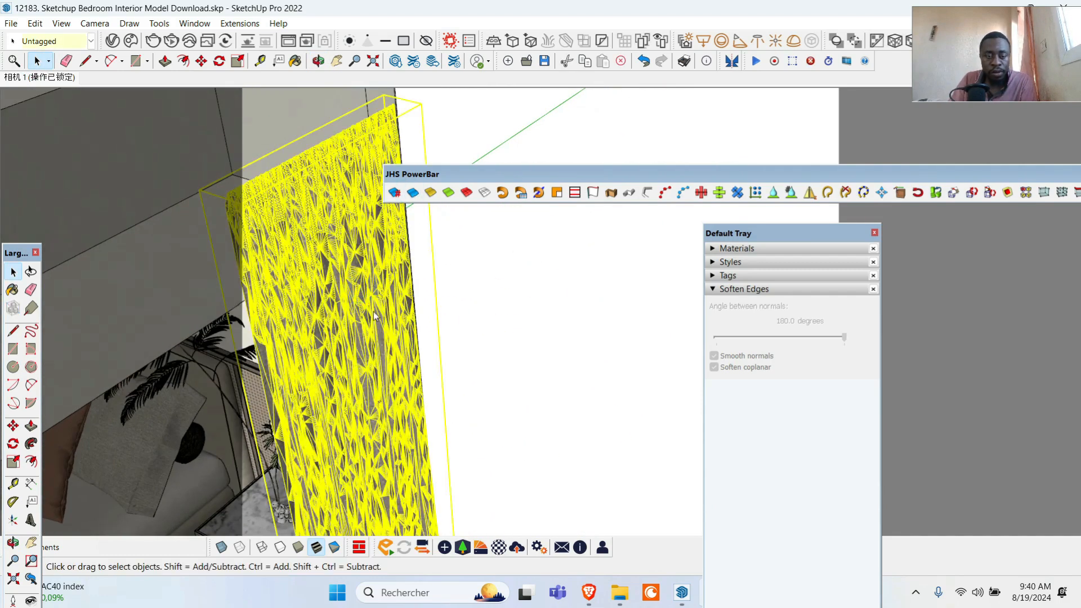
scroll(367, 318, "up", 5)
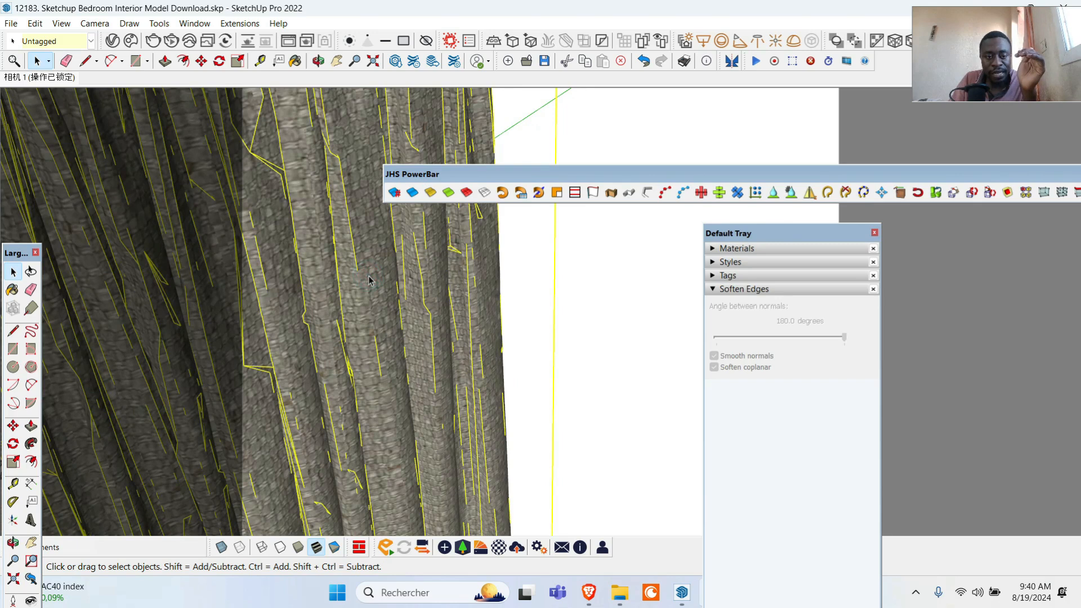
double_click(368, 275)
left_click(368, 275)
scroll(368, 275, "down", 1)
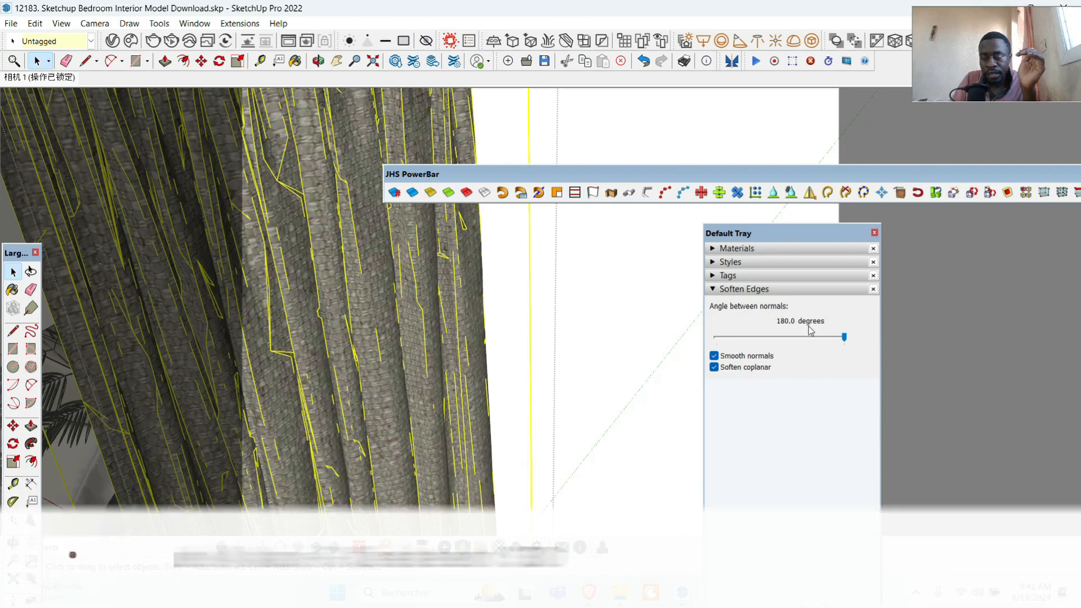
left_click_drag(843, 337, 880, 346)
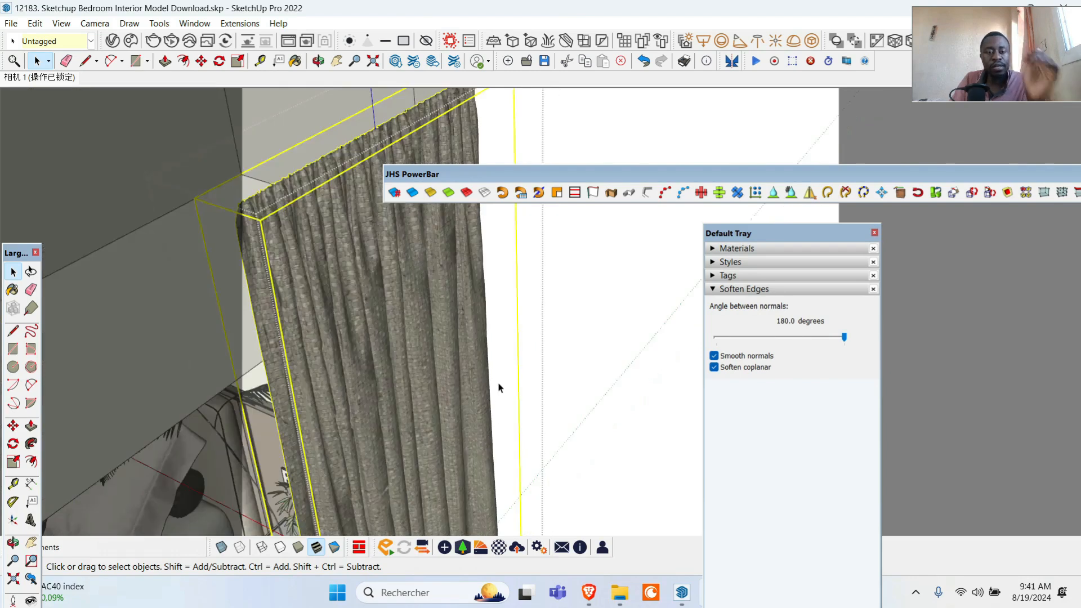
scroll(498, 388, "down", 3)
left_click(587, 306)
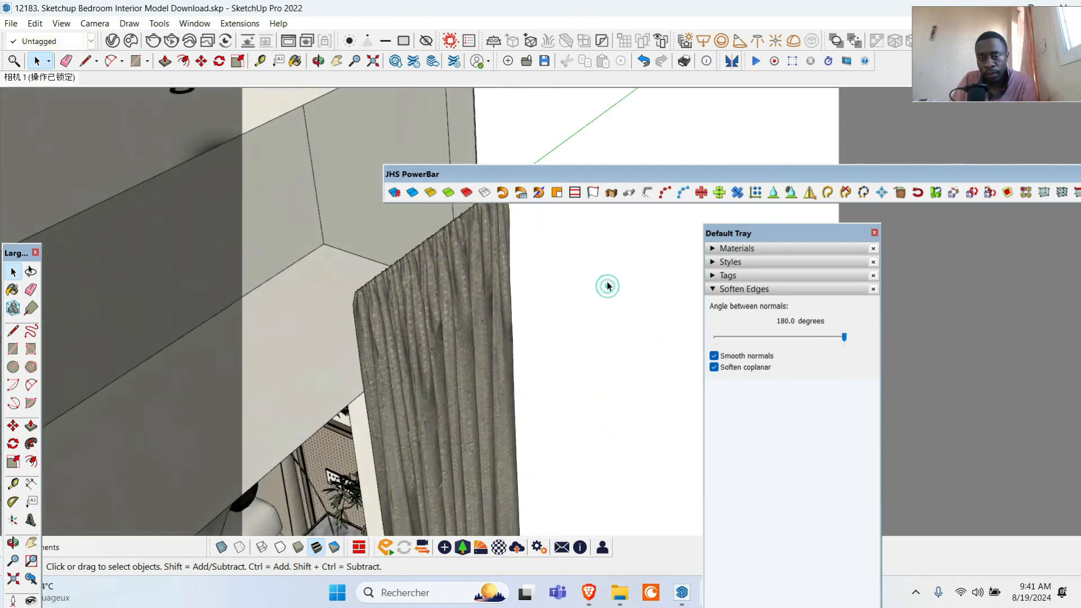
- Smooth the dense edges of the two stacked books in the marble-topped nightstand's open shelf with the PowerBar smoothing tool
scroll(604, 282, "down", 5)
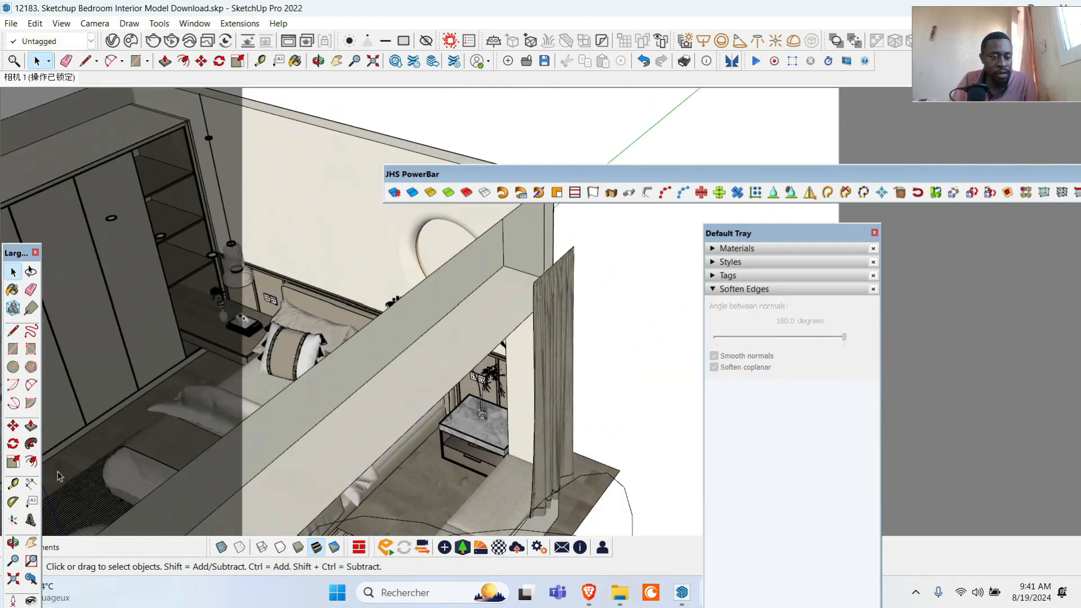
left_click(13, 542)
left_click_drag(499, 302, 578, 358)
left_click_drag(481, 442, 529, 452)
scroll(607, 401, "up", 6)
left_click_drag(594, 399, 643, 326)
scroll(437, 343, "up", 10)
scroll(437, 343, "up", 8)
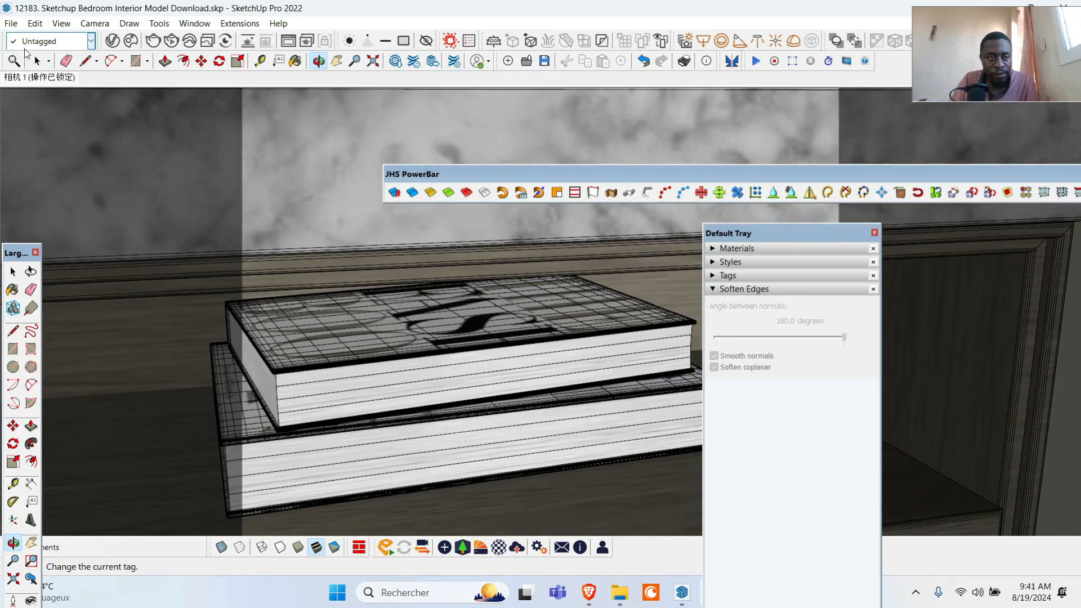
left_click(37, 60)
left_click(336, 327)
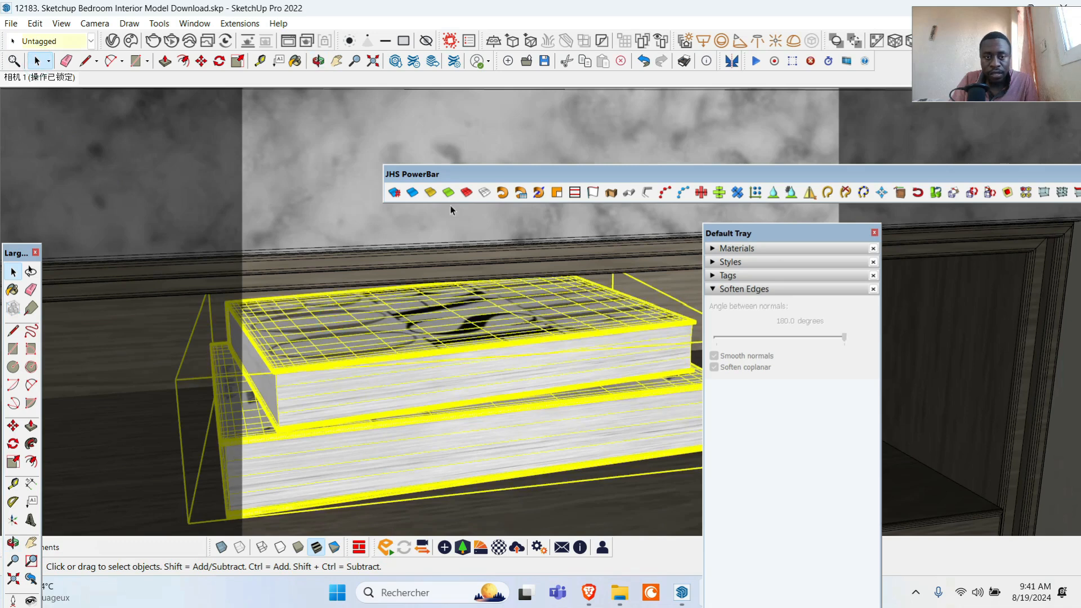
double_click(396, 315)
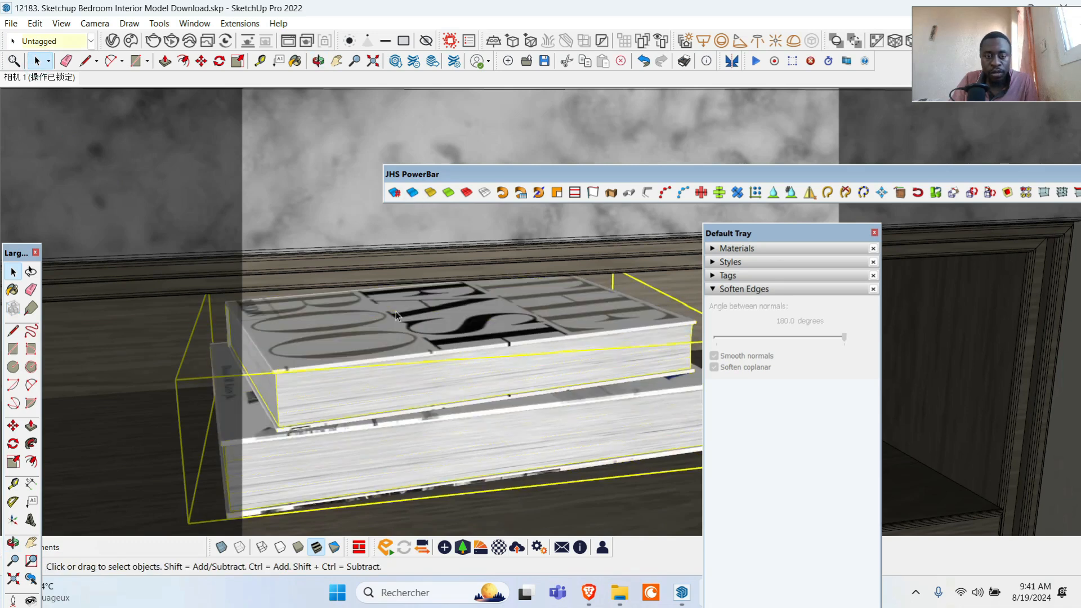
scroll(302, 333, "up", 5)
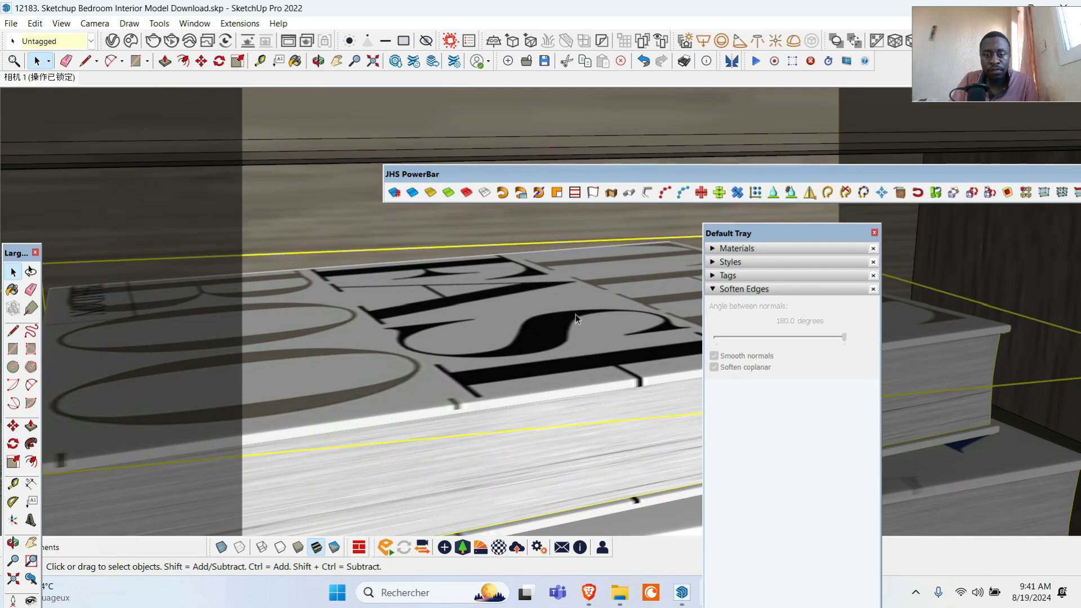
scroll(485, 361, "down", 8)
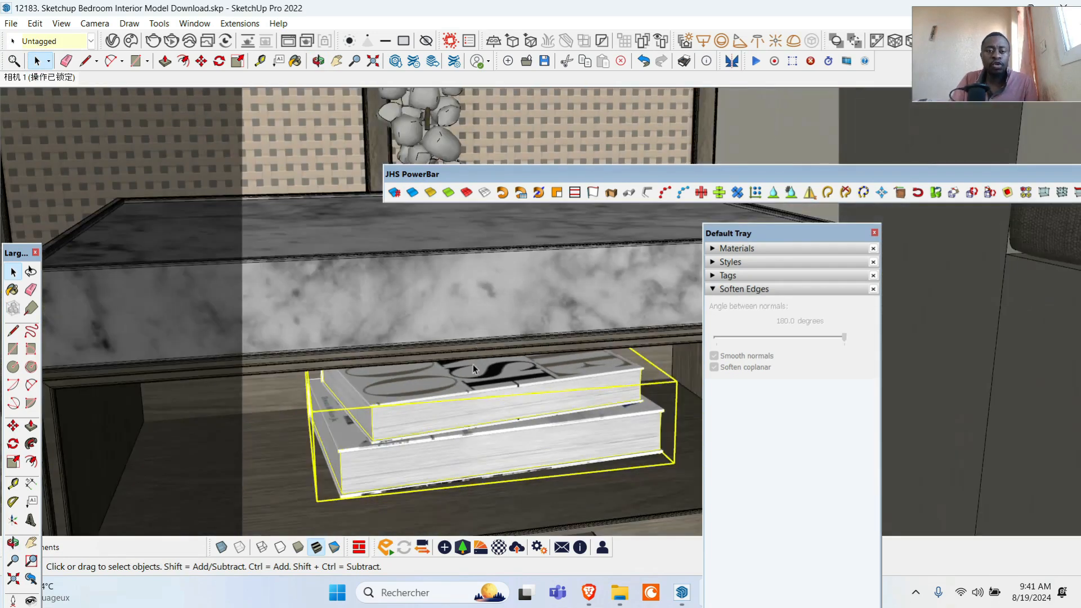
scroll(484, 418, "down", 6)
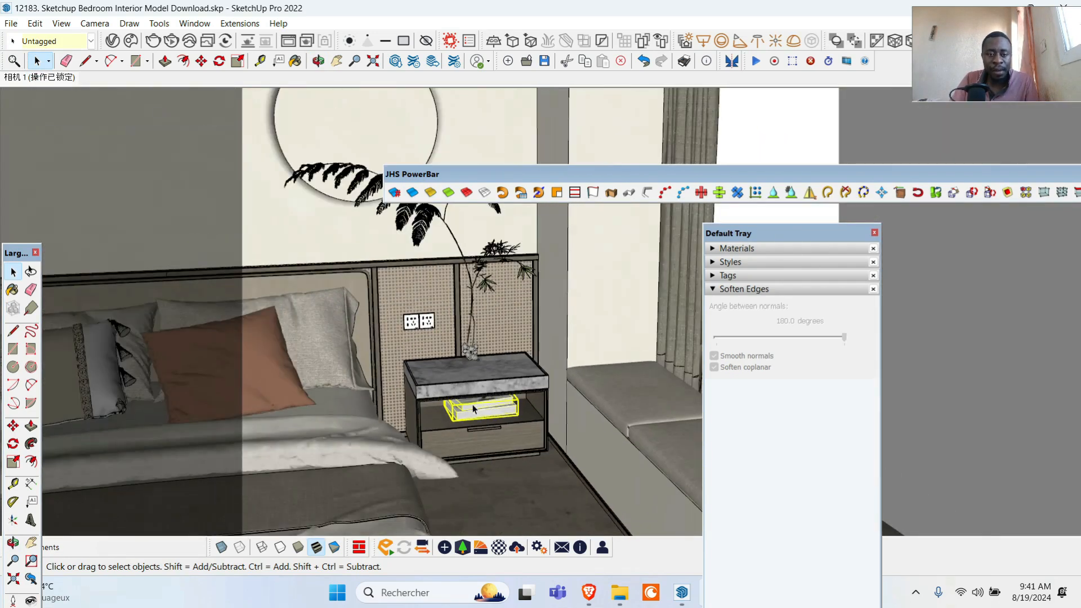
- Deselect the books and examine the whole bedroom from above for remaining heavy edges and decor
left_click(12, 543)
left_click_drag(399, 340, 392, 473)
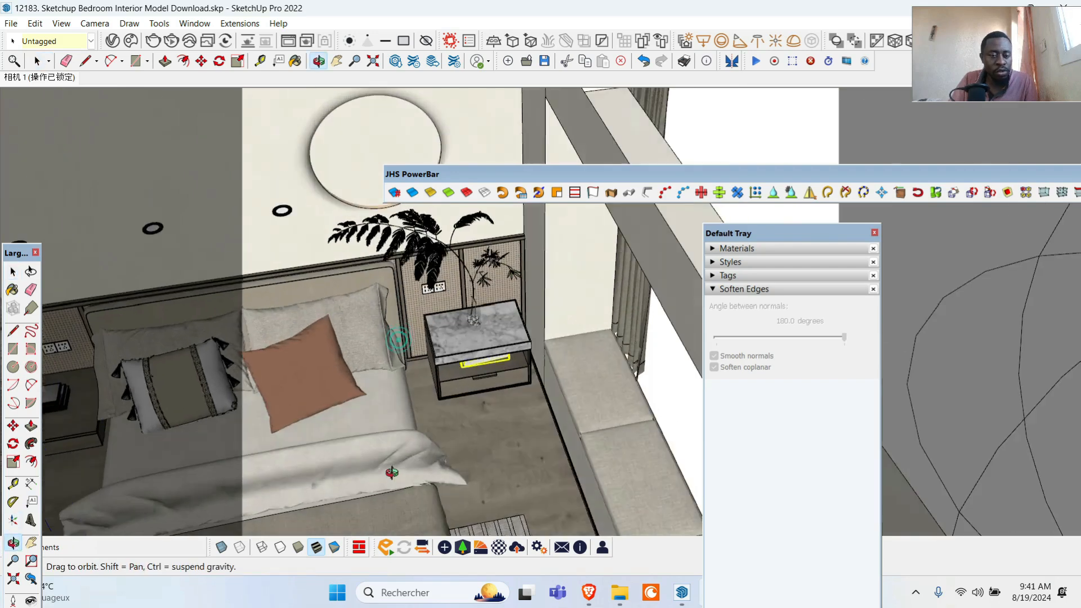
scroll(541, 260, "down", 8)
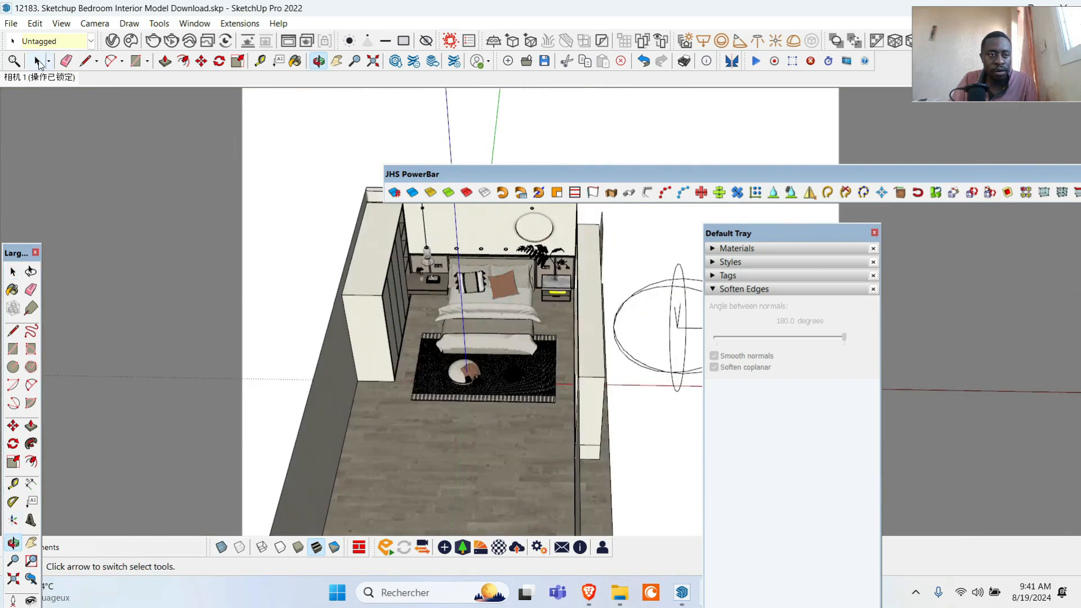
left_click(37, 61)
left_click(167, 167)
scroll(446, 227, "up", 3)
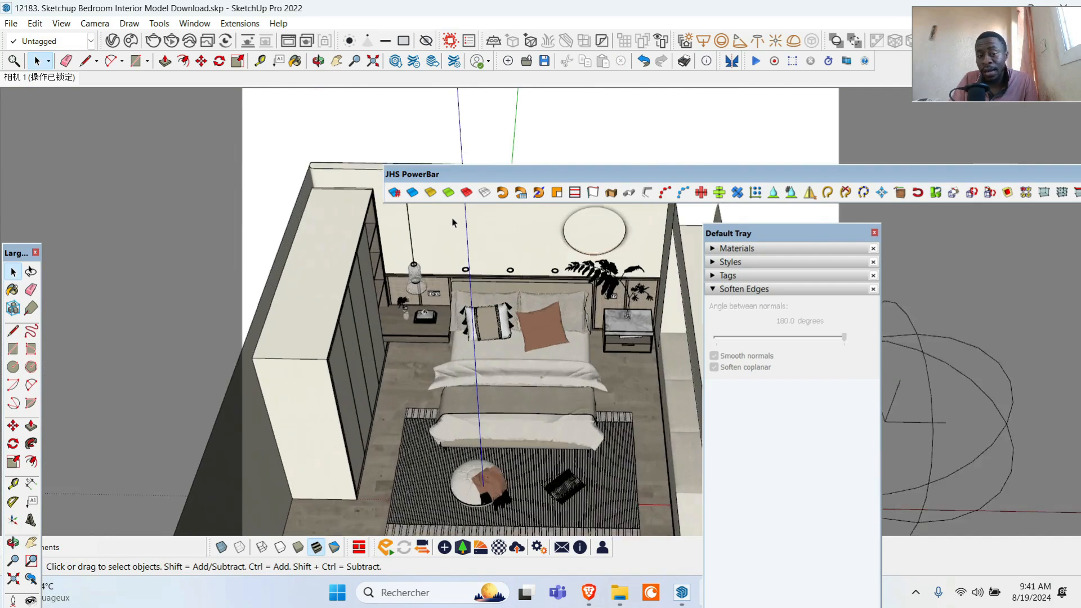
scroll(439, 284, "up", 2)
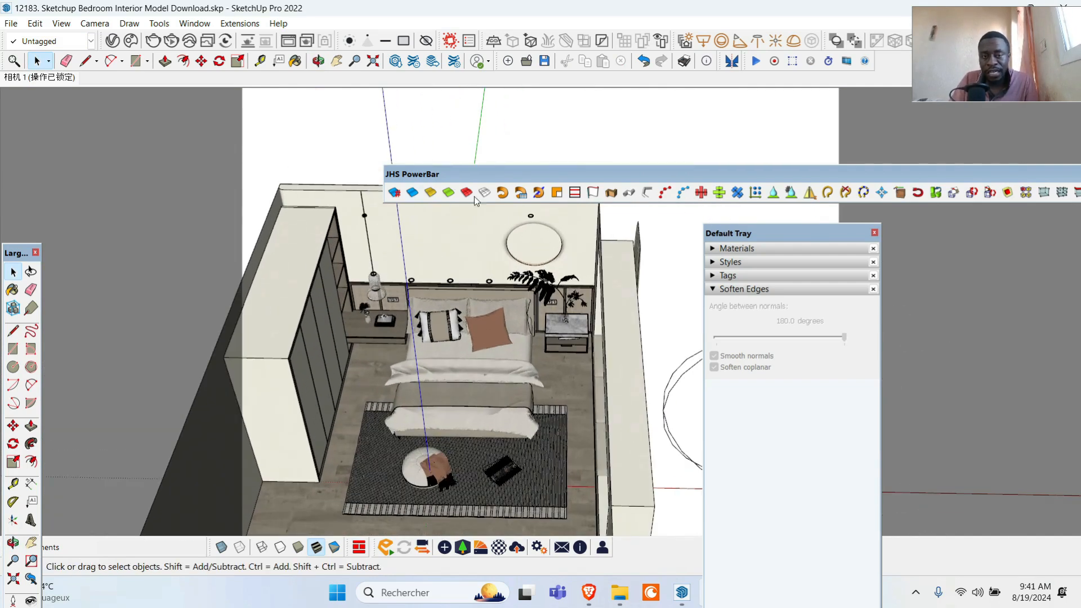
scroll(476, 360, "up", 3)
scroll(475, 360, "down", 4)
left_click(574, 302)
scroll(289, 296, "up", 2)
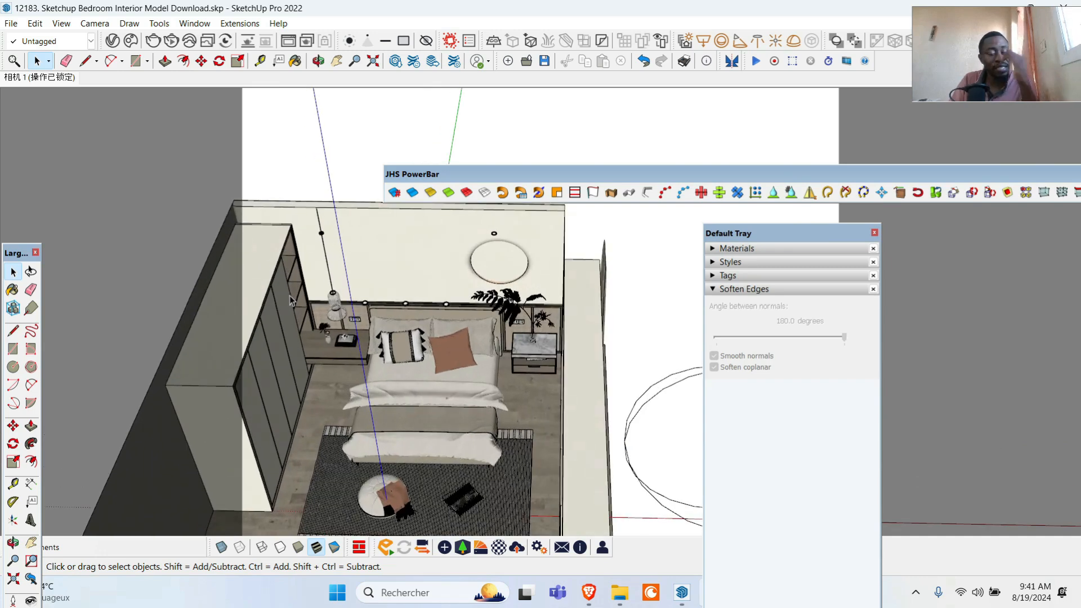
scroll(366, 360, "up", 3)
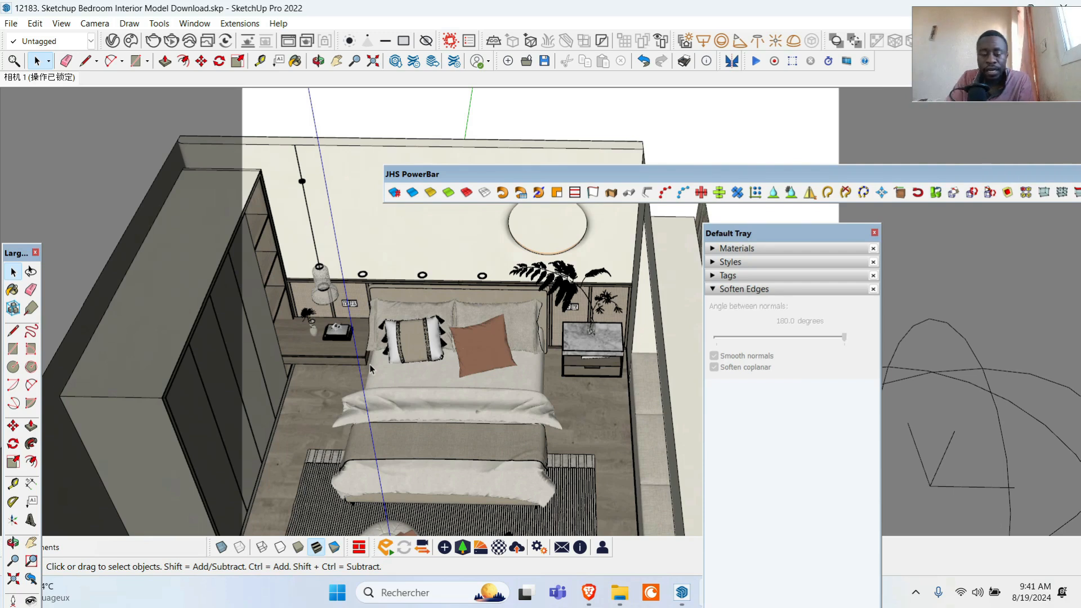
- Delete the plant standing on the marble-topped nightstand and the books in its open shelf
scroll(366, 282, "up", 5)
scroll(365, 275, "down", 5)
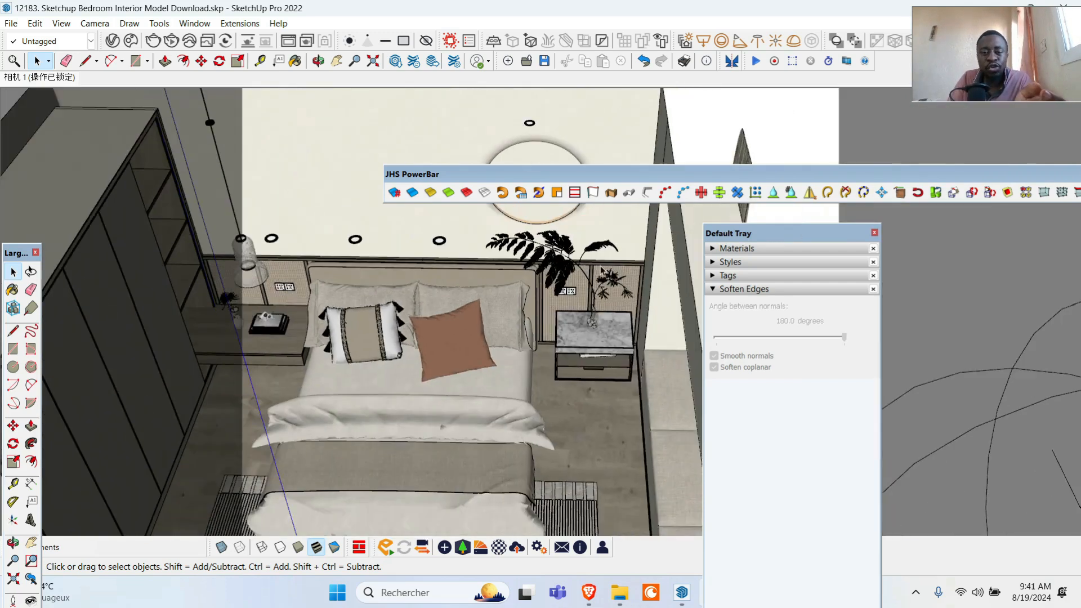
scroll(623, 343, "up", 8)
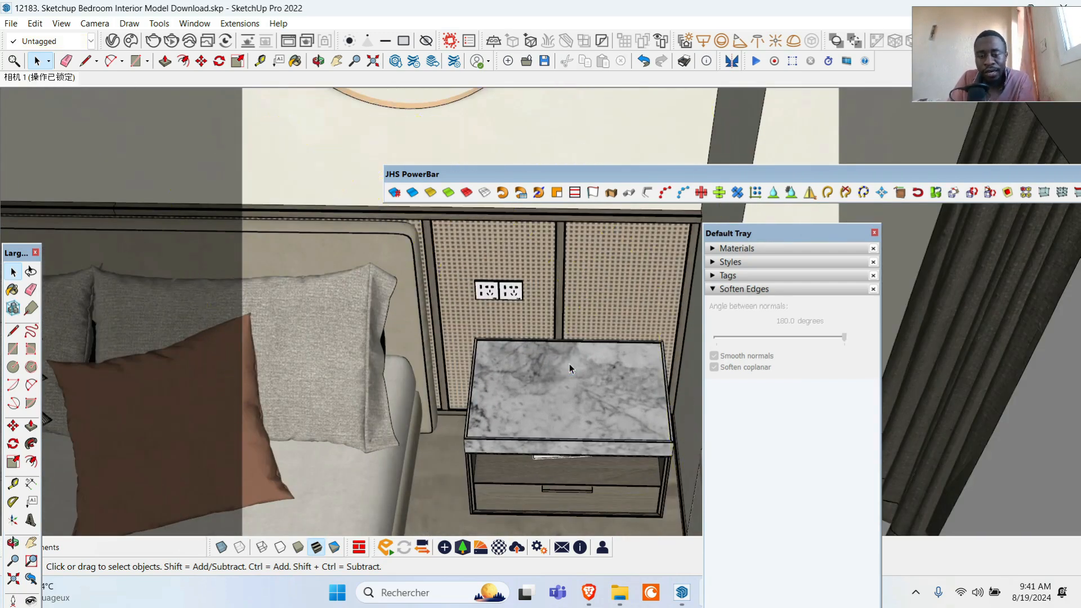
scroll(623, 369, "down", 8)
scroll(614, 349, "up", 10)
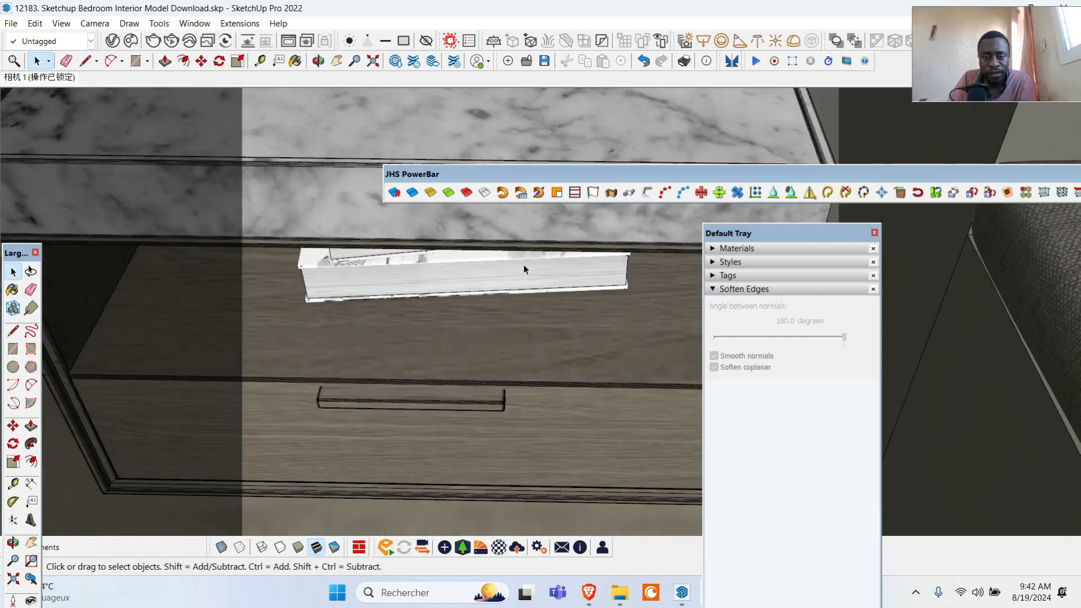
scroll(539, 279, "down", 10)
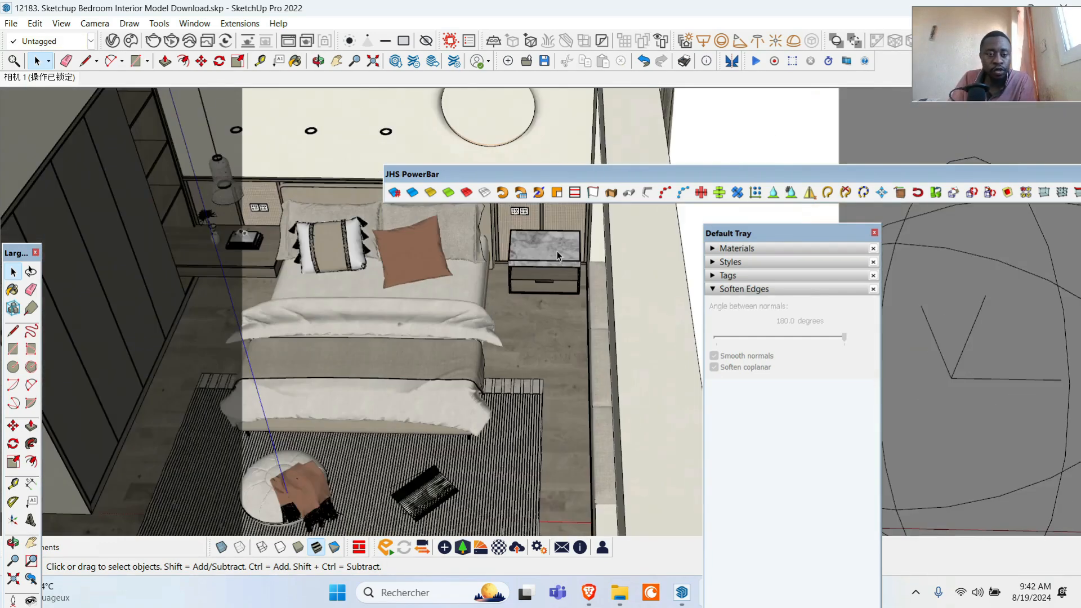
- Delete the open magazine lying on the striped rug beside the round pouf
scroll(419, 510, "up", 3)
scroll(419, 510, "up", 5)
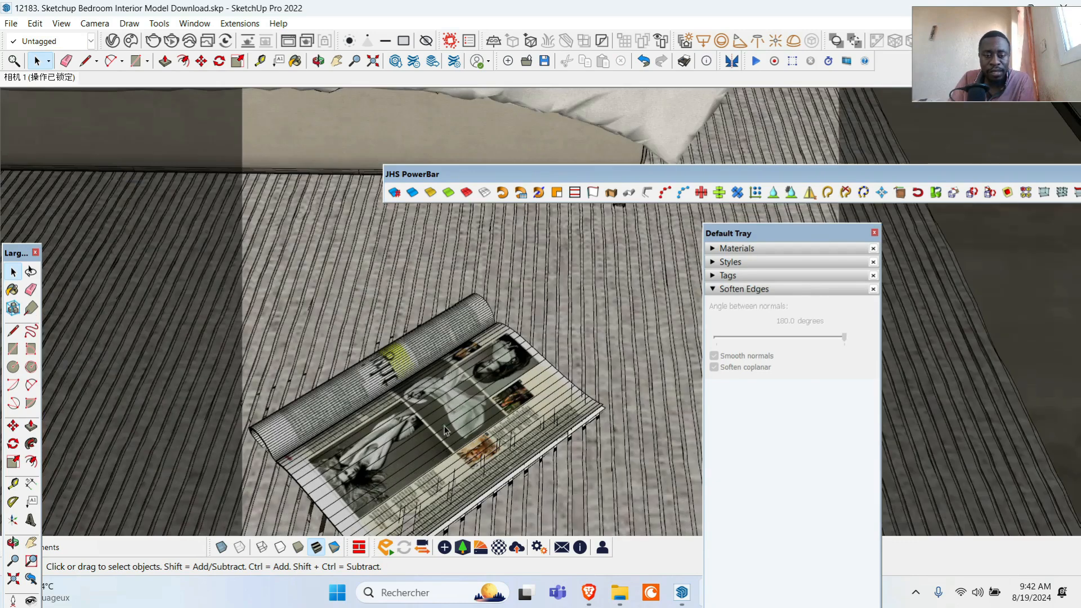
scroll(562, 343, "down", 2)
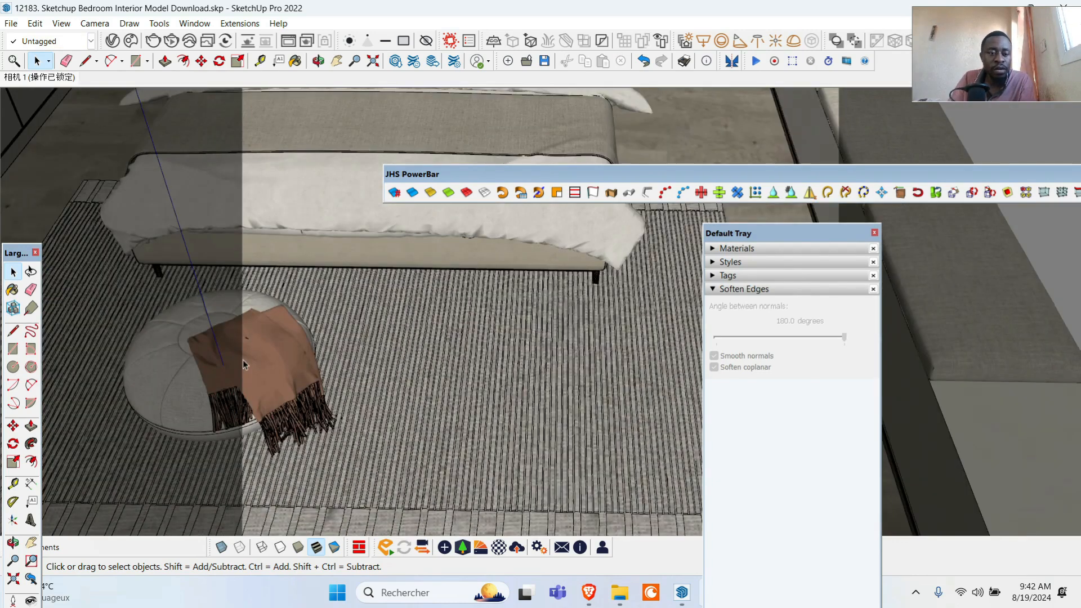
scroll(244, 364, "down", 2)
scroll(316, 382, "down", 3)
- Delete the stack of books and the bull figurine on the wooden bedside table near the wardrobe
scroll(331, 187, "up", 8)
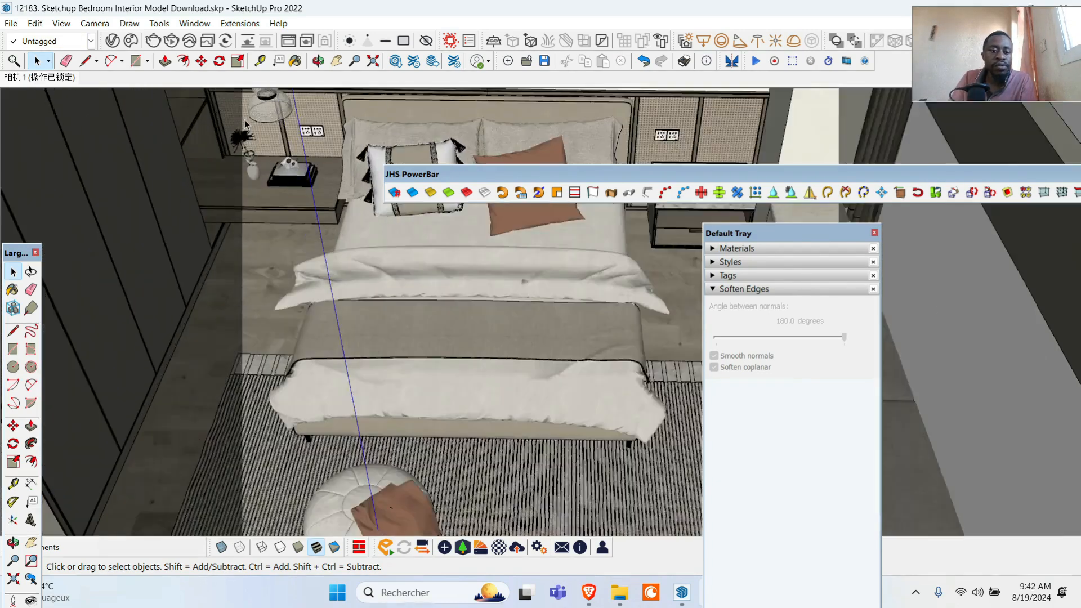
scroll(331, 188, "up", 2)
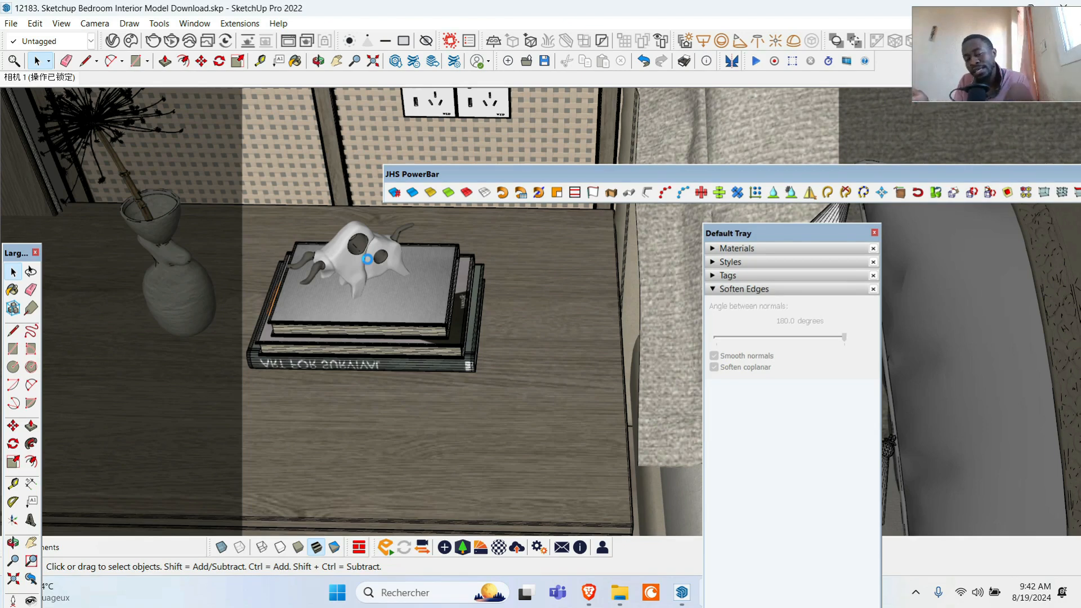
scroll(367, 259, "up", 1)
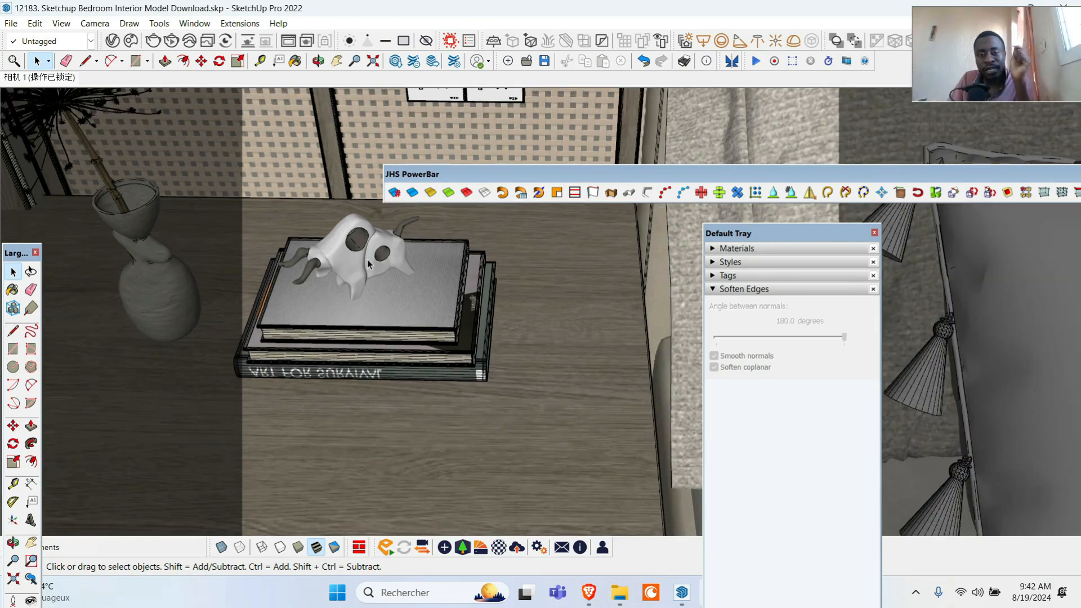
left_click(394, 273)
key("Delete")
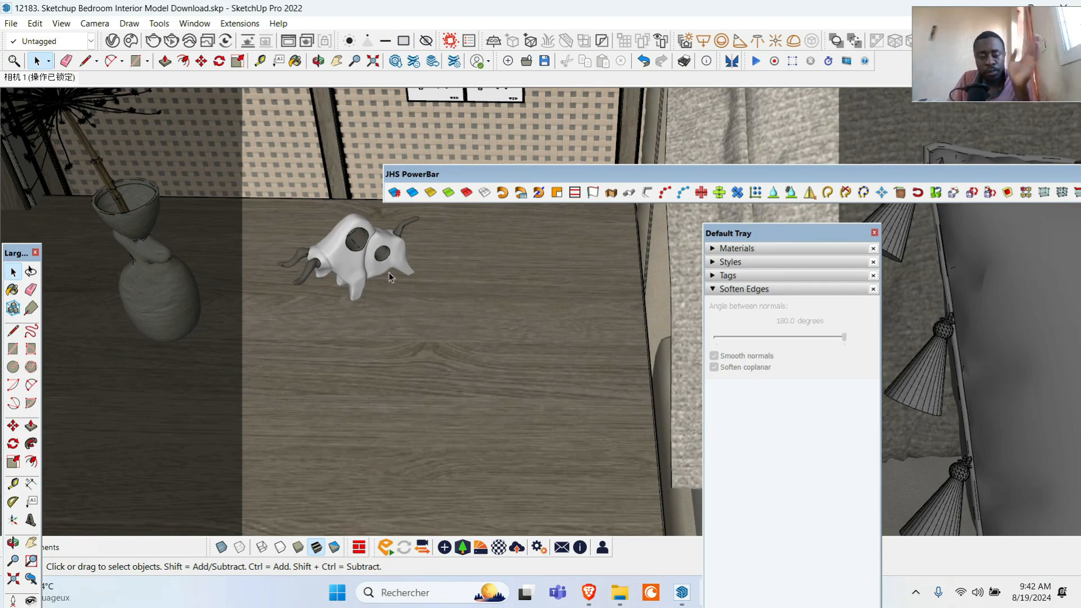
left_click(377, 266)
key("Delete")
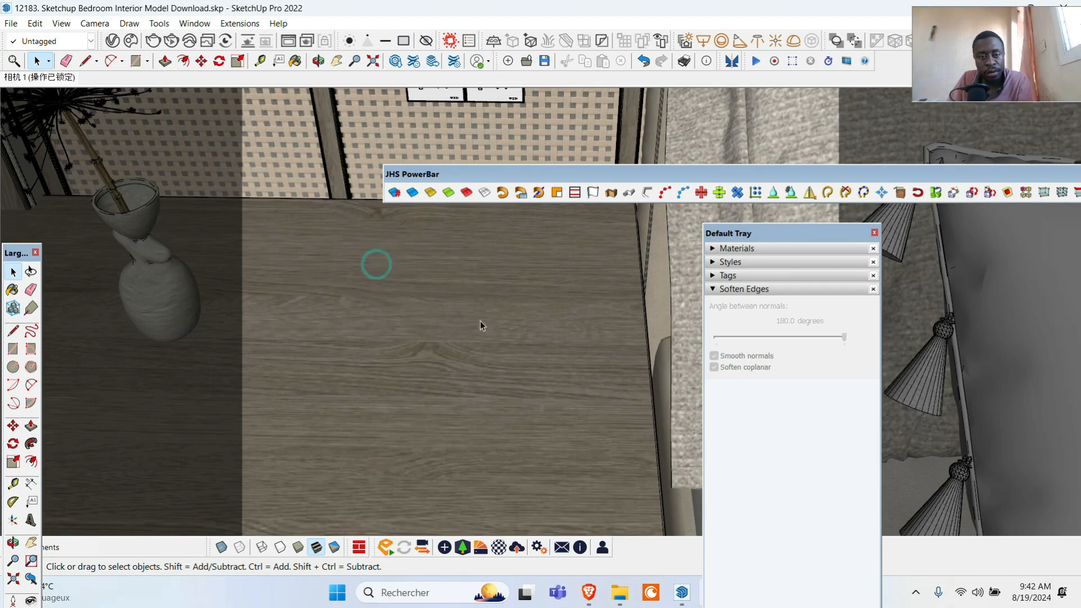
- Delete the knotted vase and its dried flower from the wooden bedside table
scroll(481, 321, "down", 3)
scroll(217, 251, "up", 3)
left_click(371, 339)
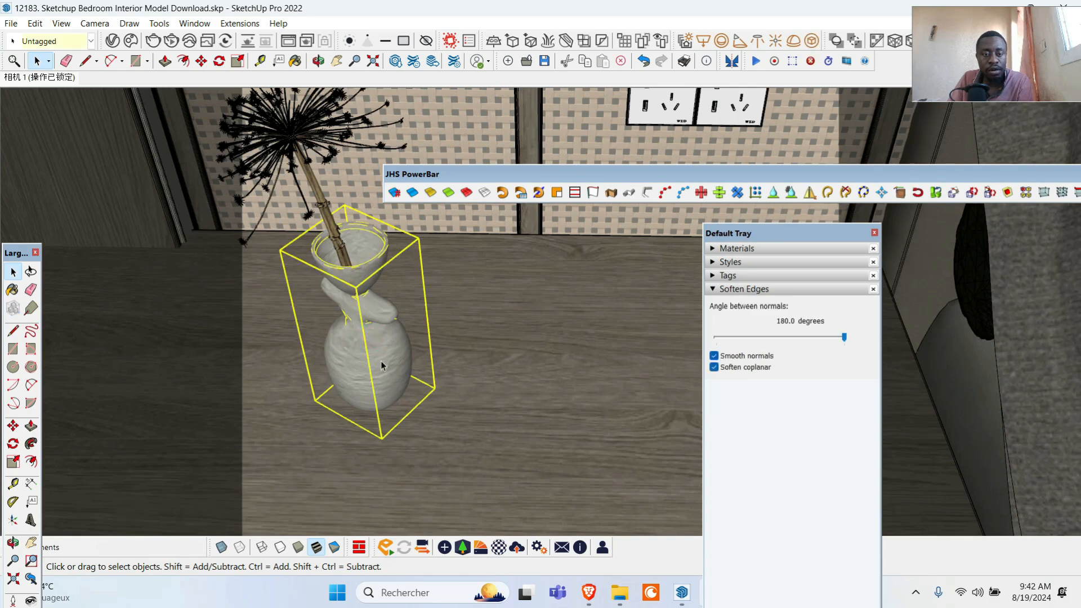
key("Delete")
scroll(350, 338, "down", 6)
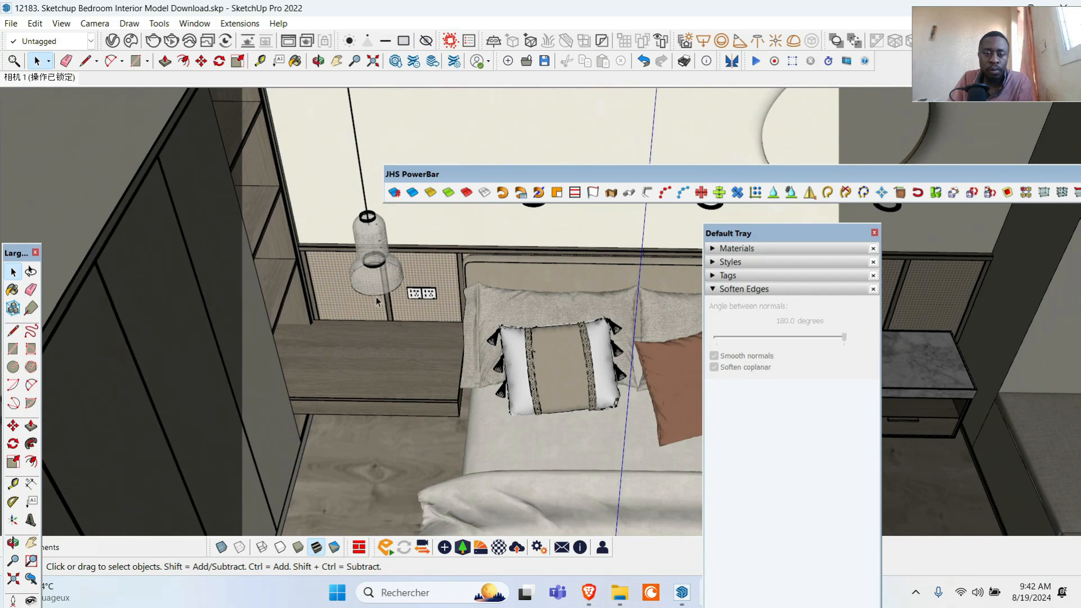
- Delete the wireframe circles standing outside the room beyond the side wall
scroll(350, 236, "up", 5)
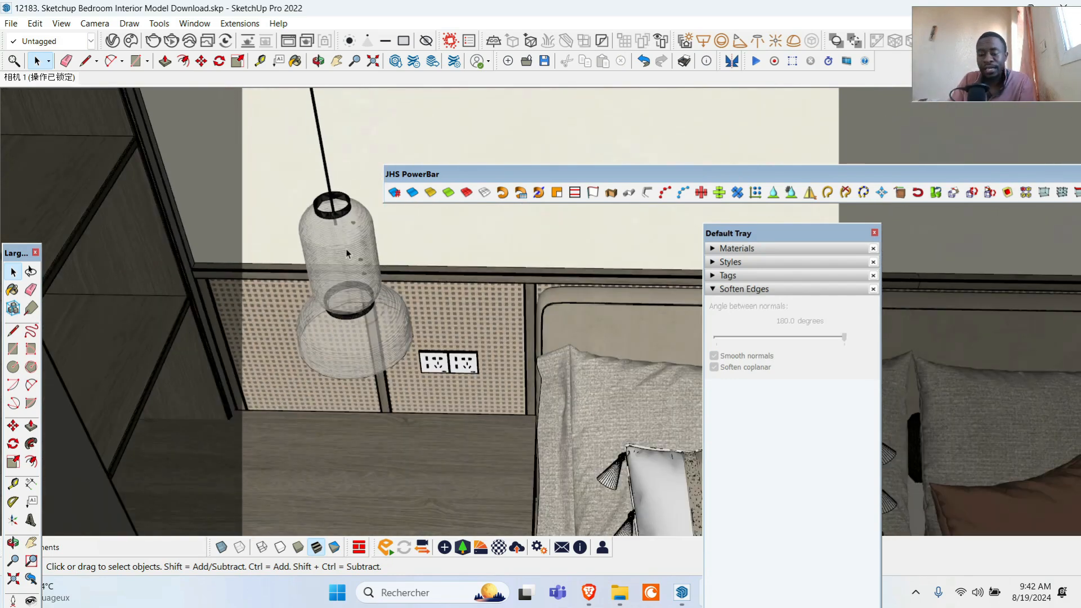
scroll(349, 252, "down", 5)
scroll(352, 250, "down", 8)
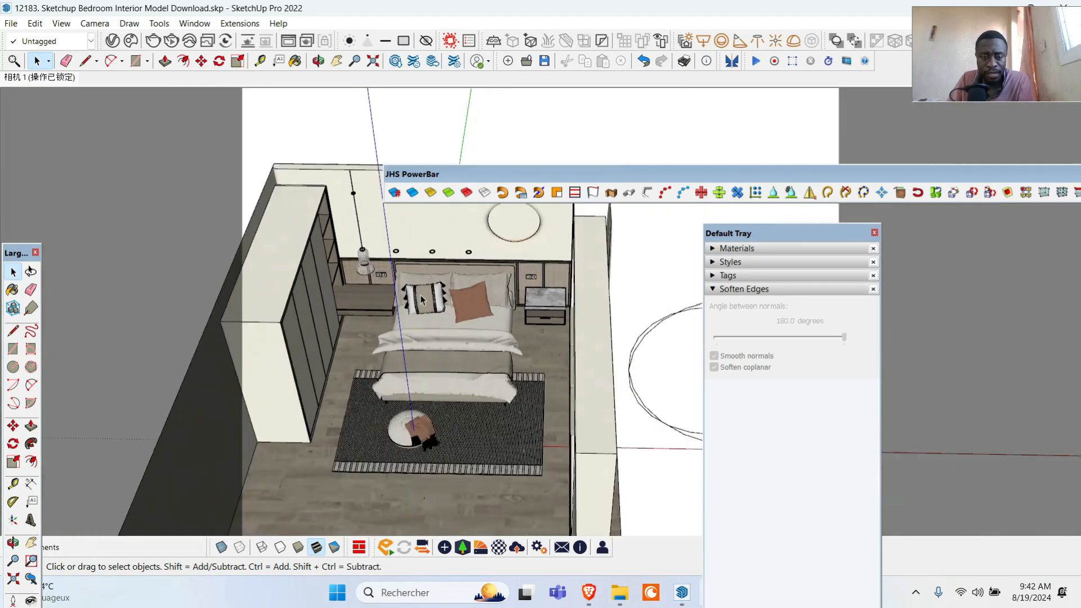
left_click(13, 542)
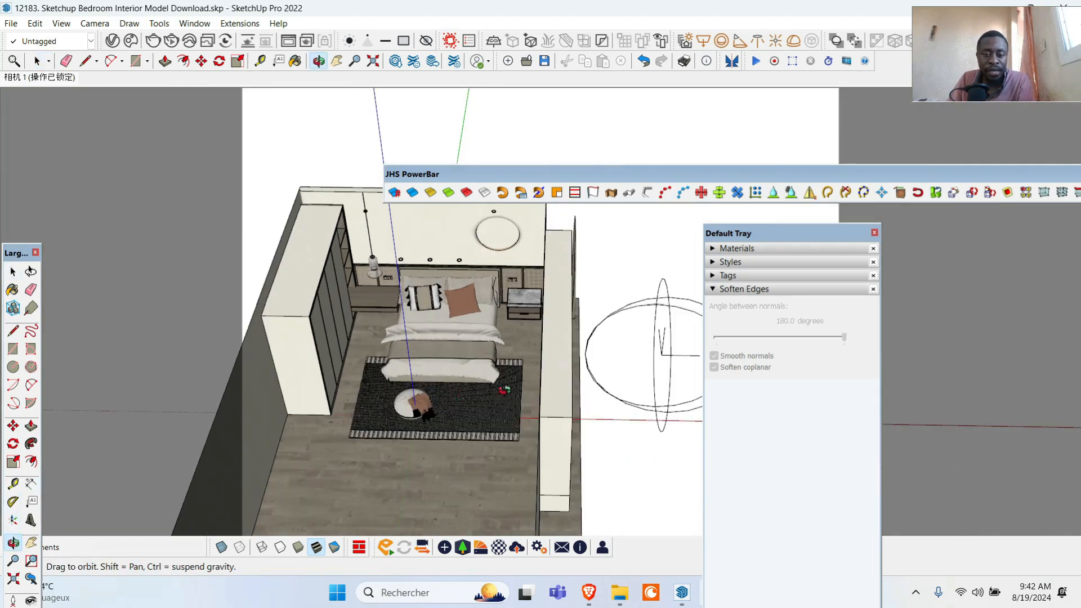
scroll(523, 390, "up", 3)
left_click(13, 272)
scroll(236, 264, "down", 3)
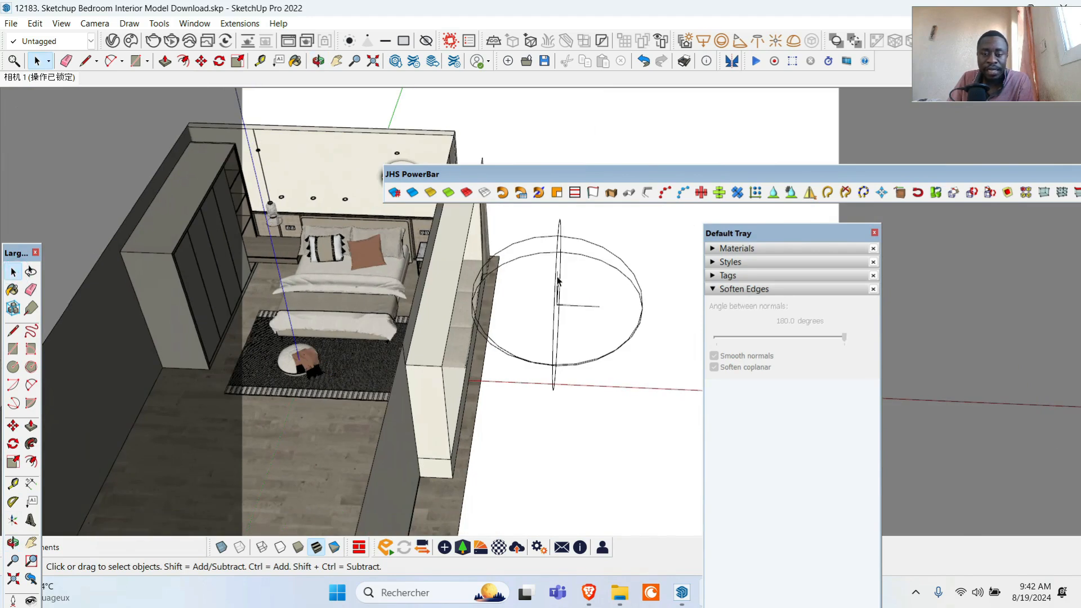
left_click(559, 280)
key("Delete")
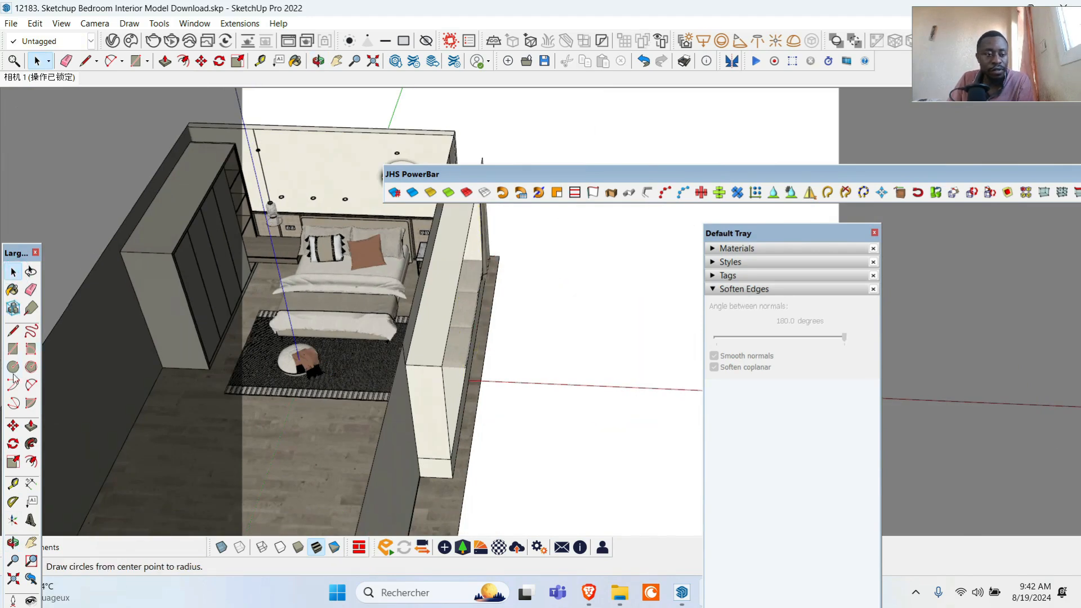
- Smooth the edges of the three tassels along the outer side of the striped bed pillow with the JHS PowerBar
left_click(13, 542)
left_click_drag(324, 431, 260, 250)
scroll(259, 250, "up", 5)
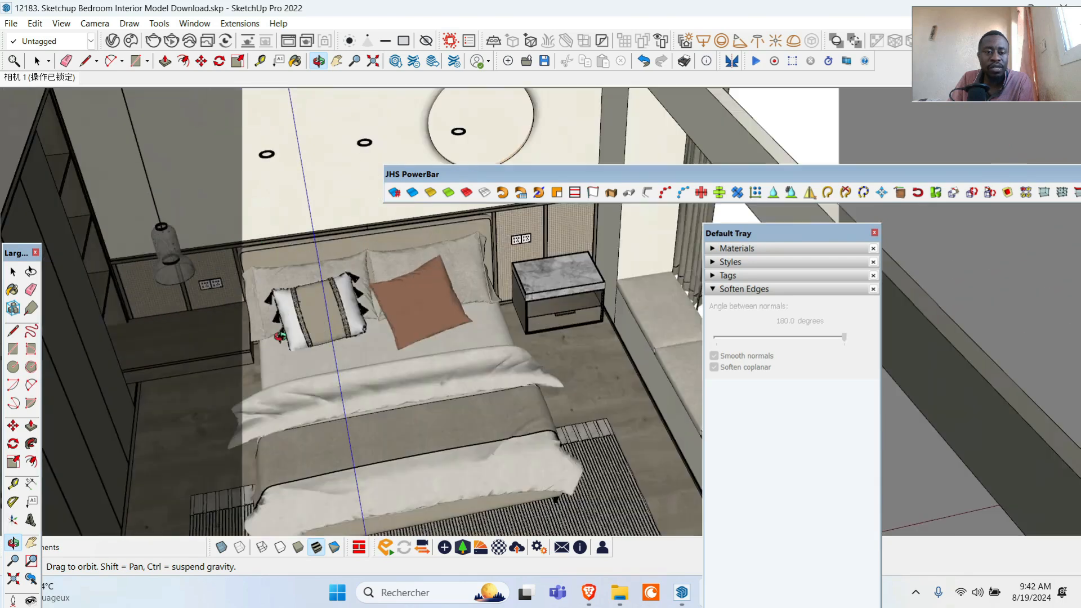
scroll(366, 241, "up", 5)
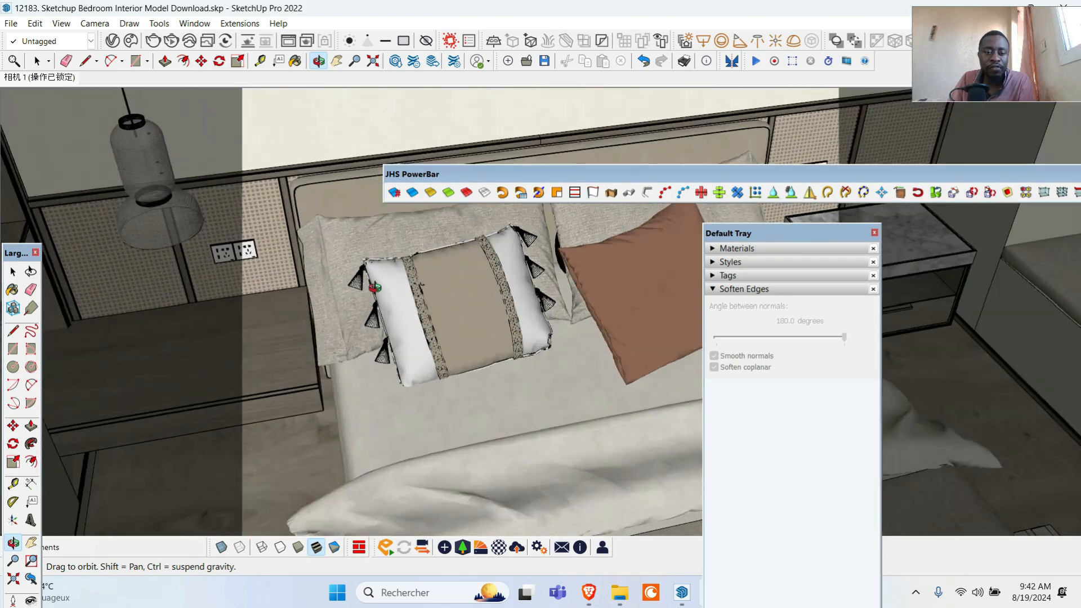
scroll(479, 299, "up", 4)
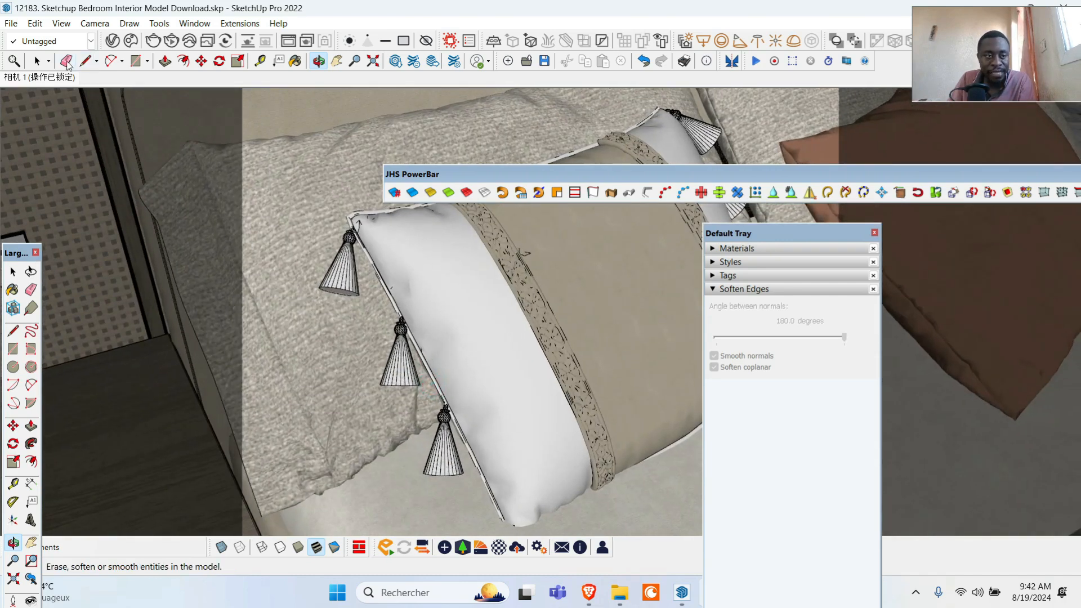
left_click(36, 61)
left_click(344, 264)
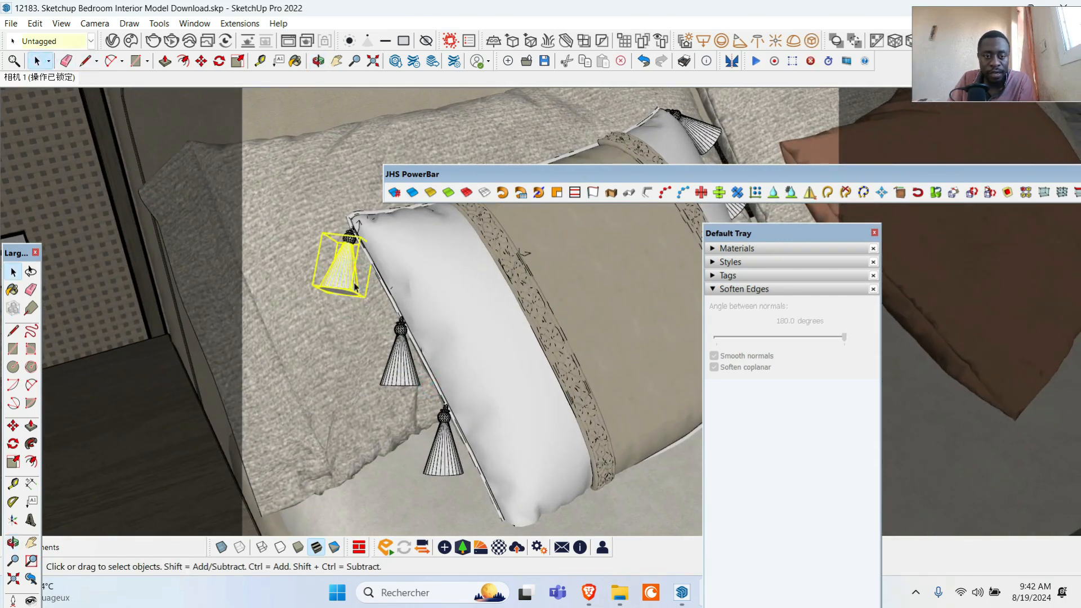
left_click(406, 368, "shift")
left_click(443, 456, "shift")
scroll(453, 419, "up", 3)
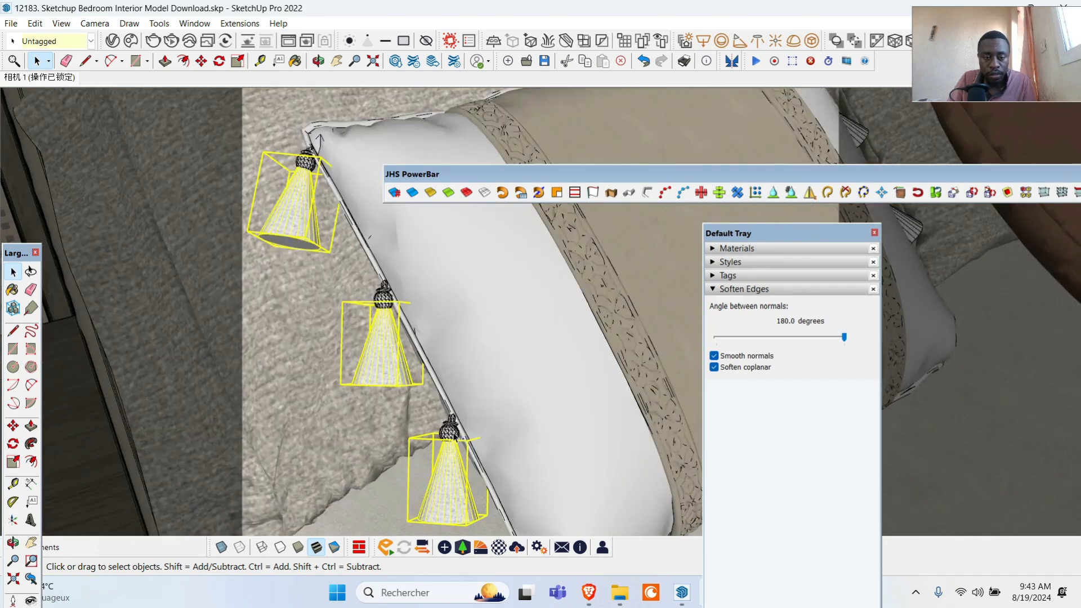
scroll(454, 435, "up", 1)
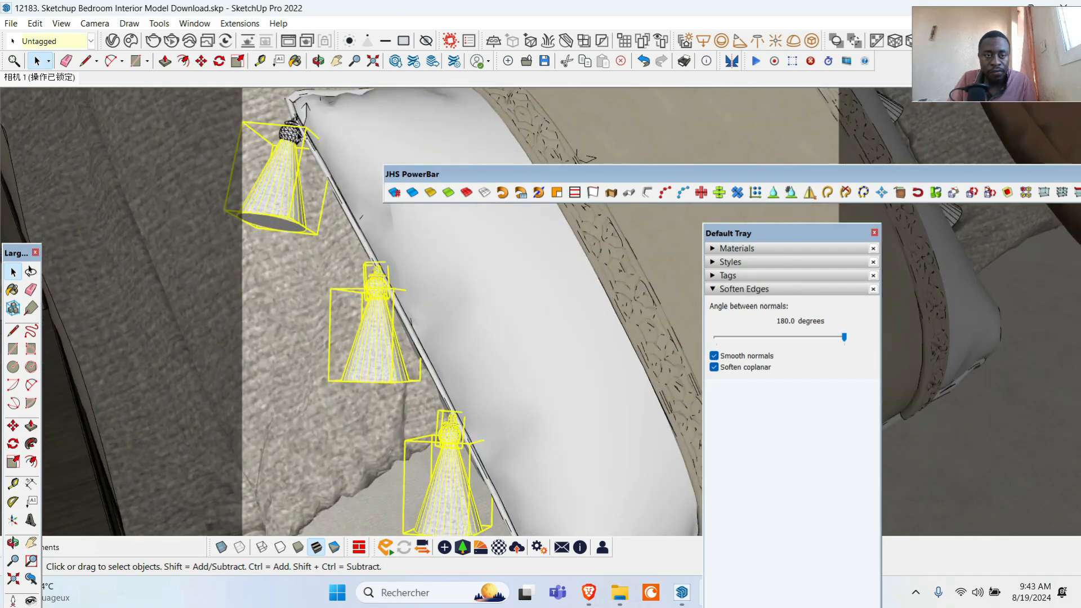
left_click(412, 193)
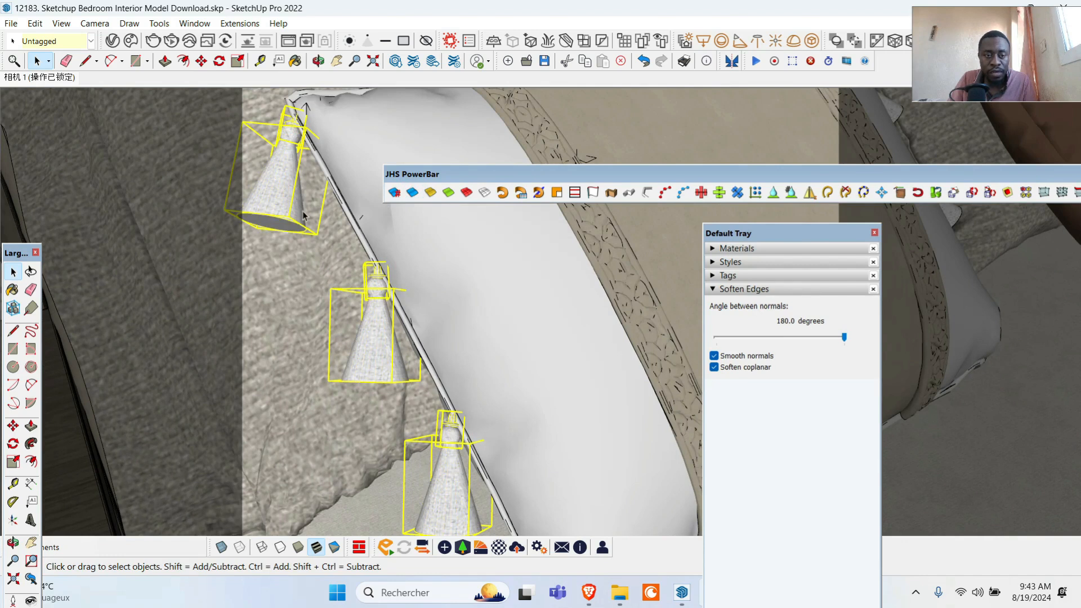
- Smooth the dense dark mesh in the gap between the two grey pillows and soften its remaining edges at 180 degrees
scroll(290, 351, "down", 1)
scroll(287, 356, "down", 3)
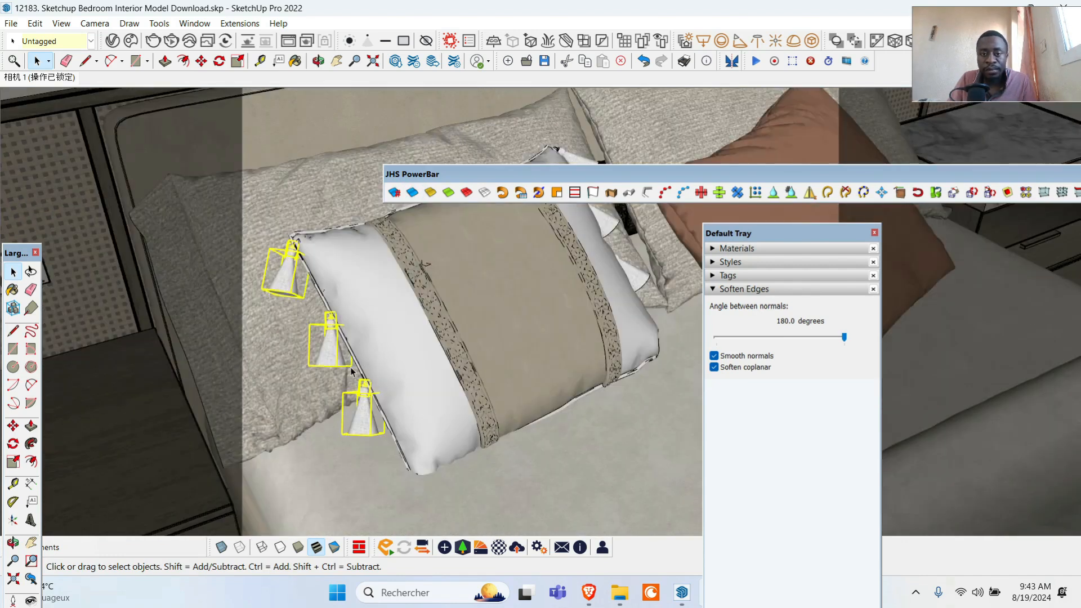
scroll(440, 256, "up", 6)
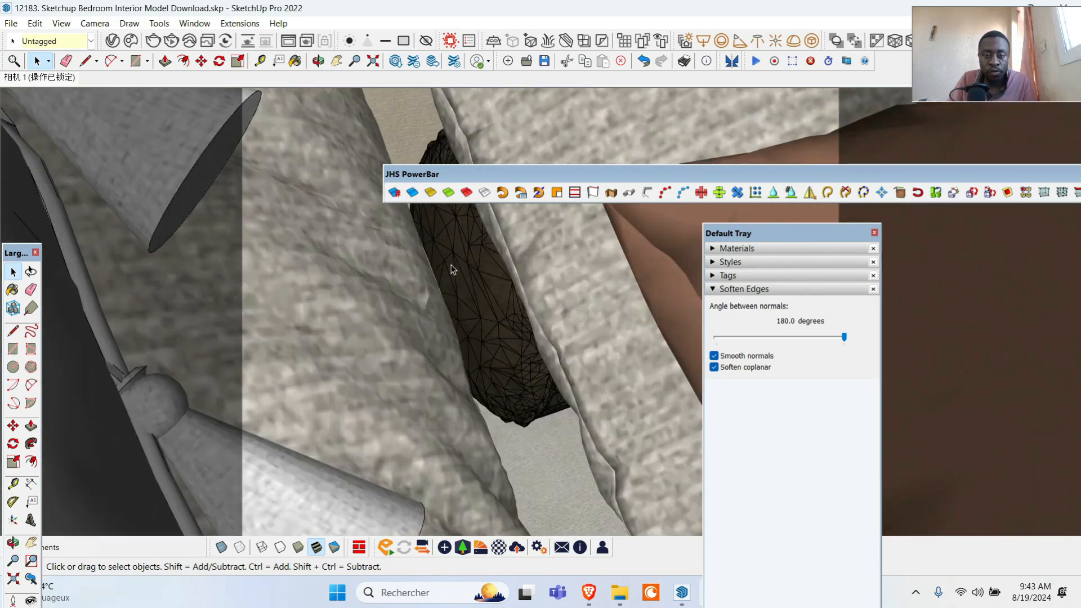
left_click(489, 272)
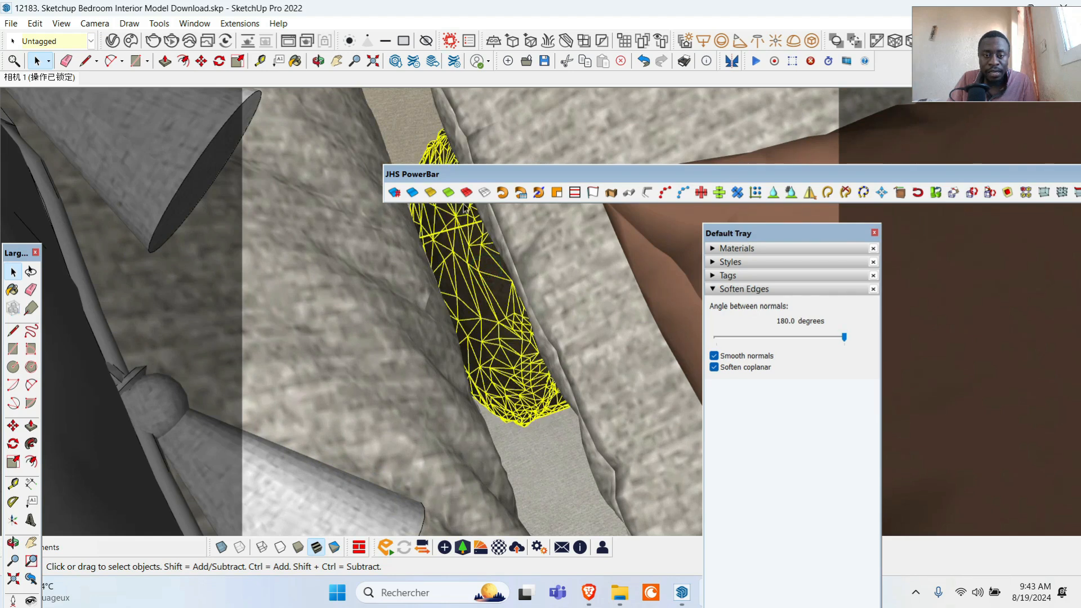
left_click(413, 193)
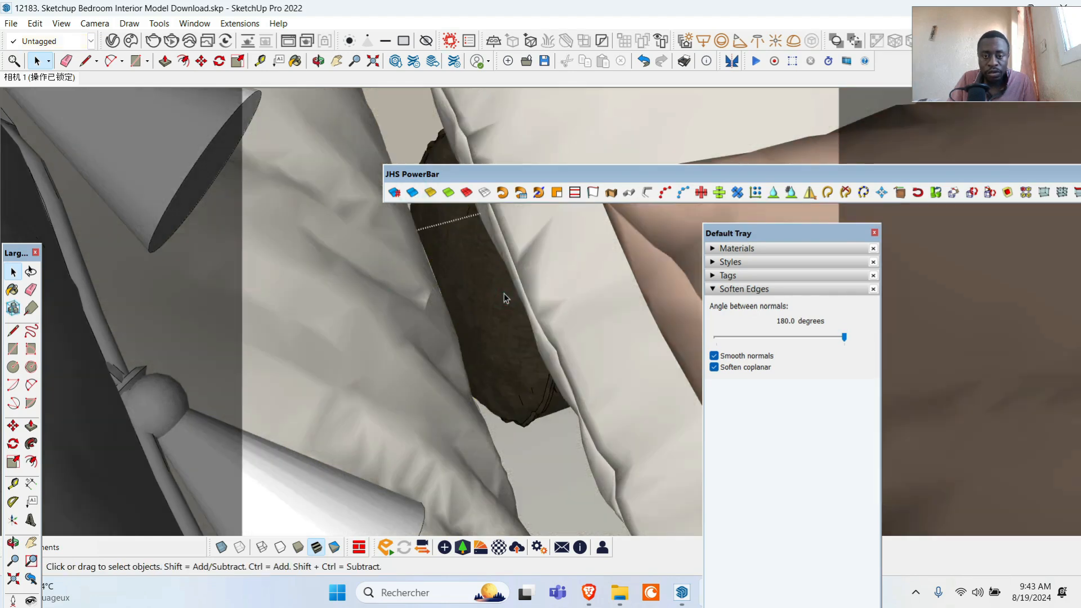
left_click(505, 292)
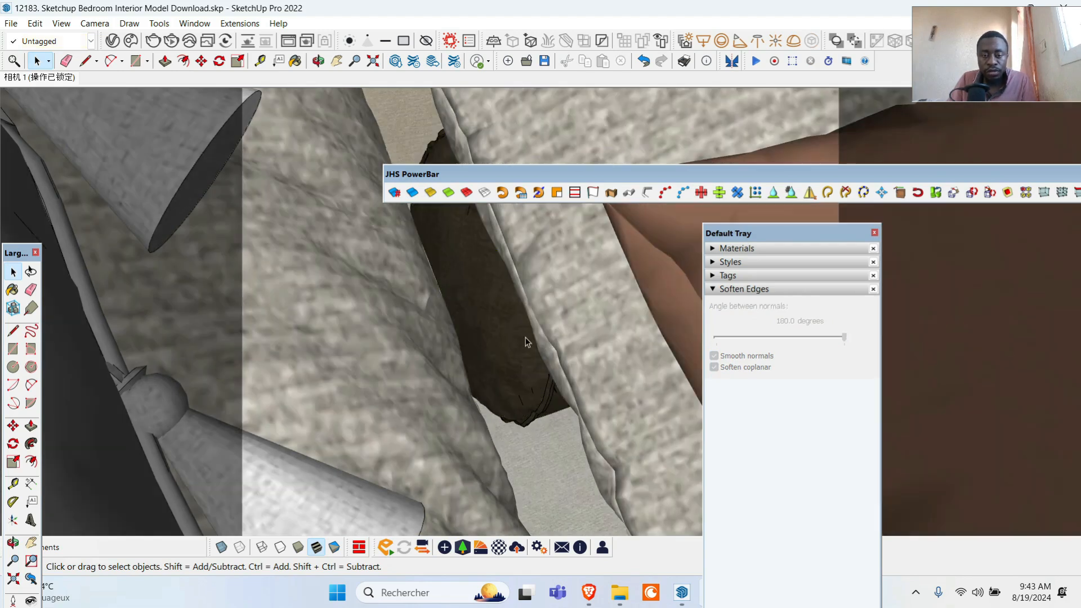
left_click(521, 336)
left_click(824, 337)
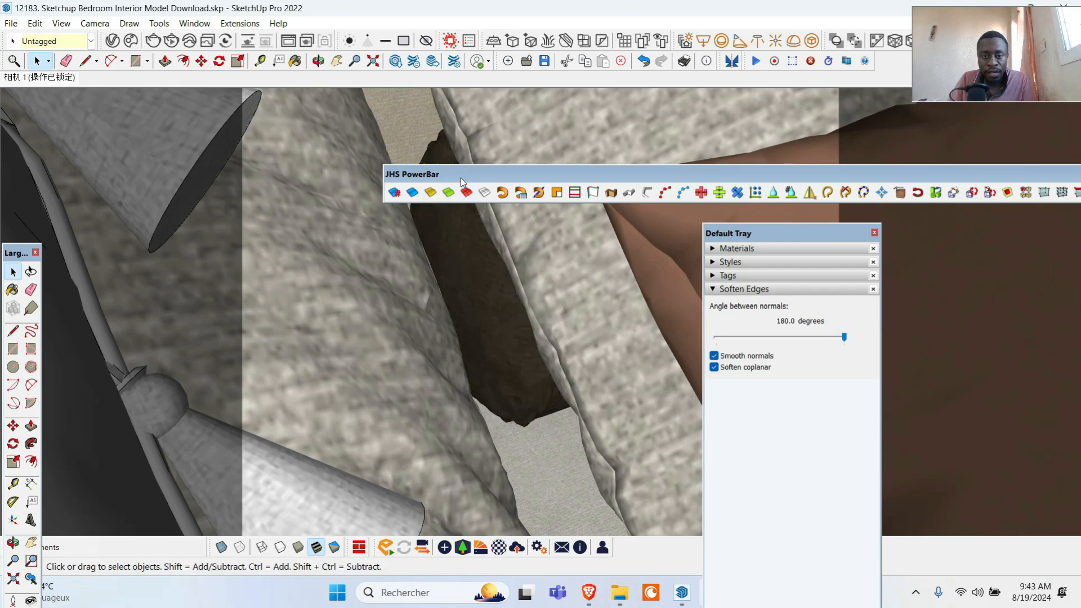
middle_click_drag(290, 465, 354, 370)
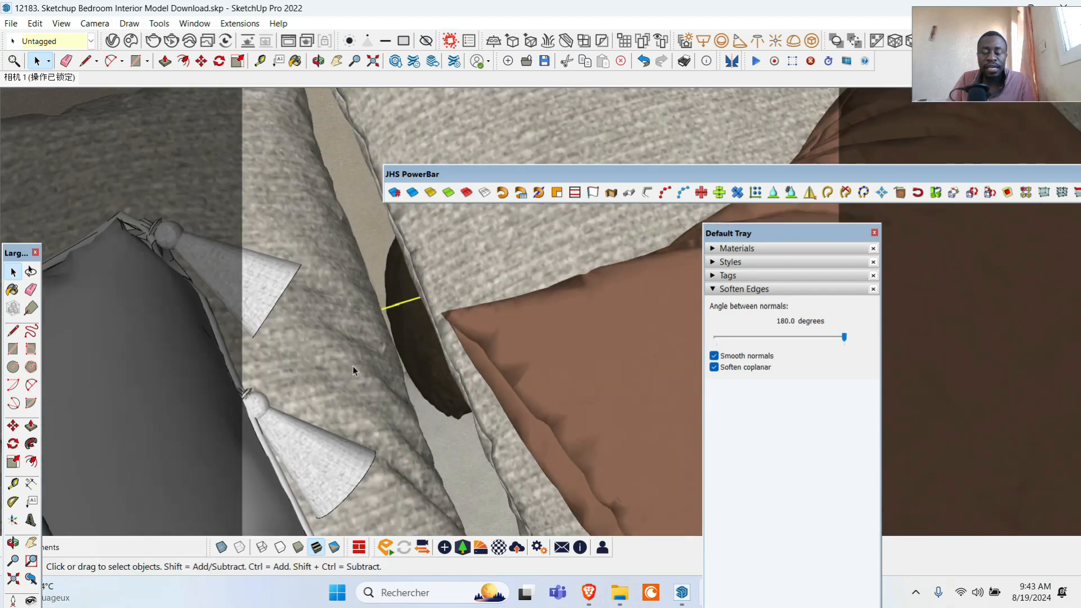
- Purge all unused items from the entire model using the Model Info statistics
scroll(465, 329, "down", 6)
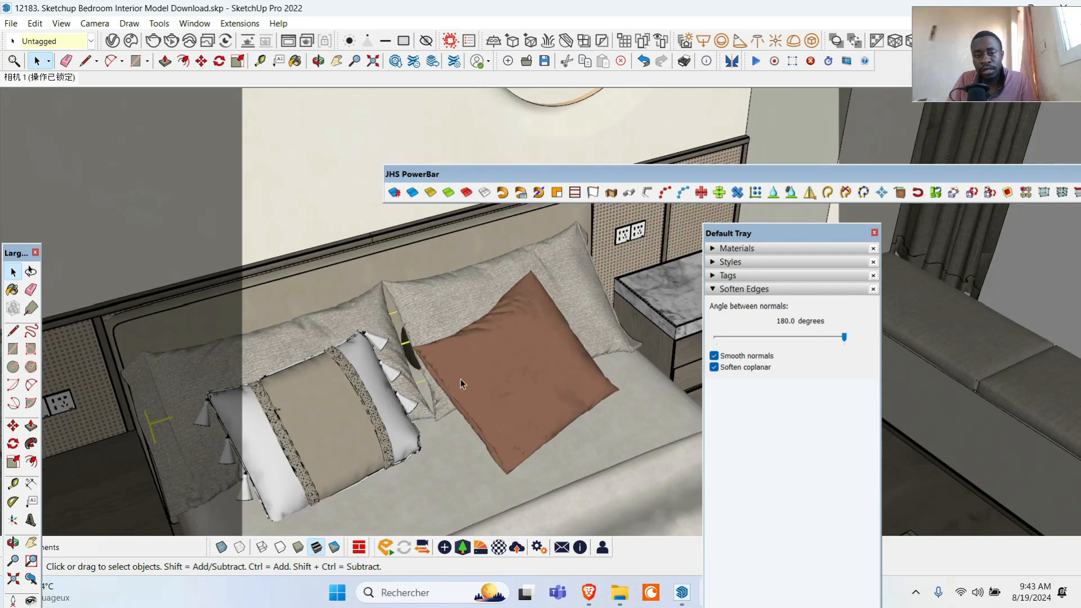
scroll(461, 379, "down", 4)
scroll(449, 383, "down", 3)
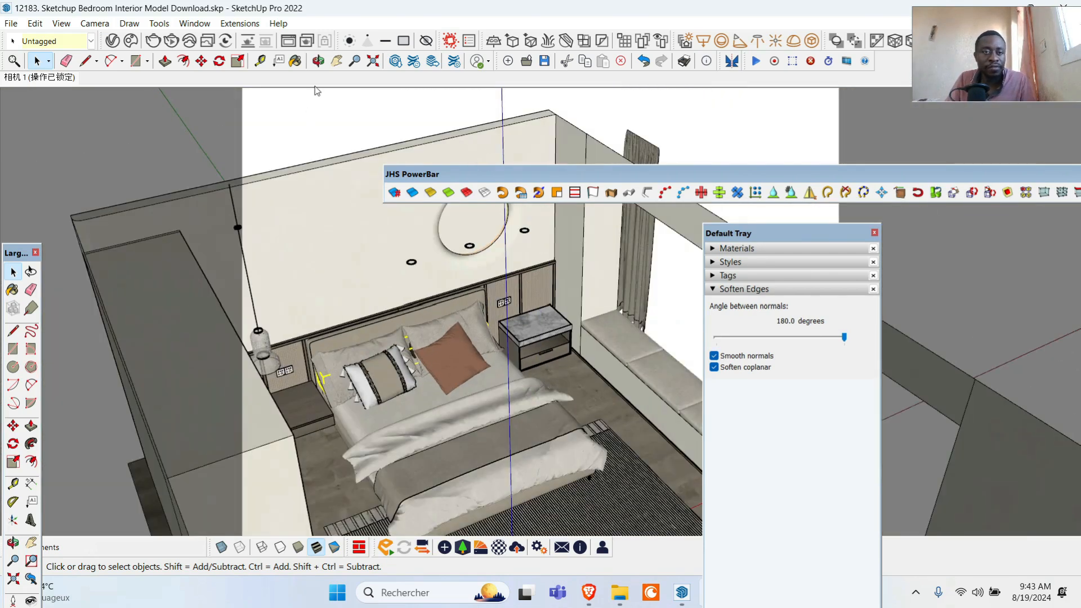
left_click(318, 61)
left_click_drag(237, 225, 371, 361)
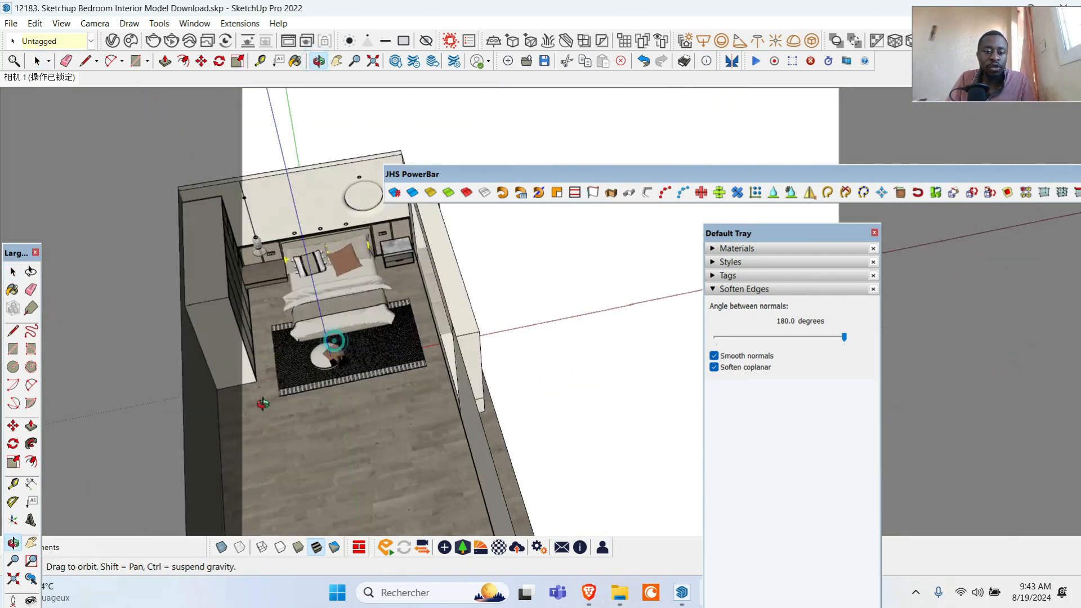
scroll(372, 361, "up", 5)
scroll(372, 361, "down", 4)
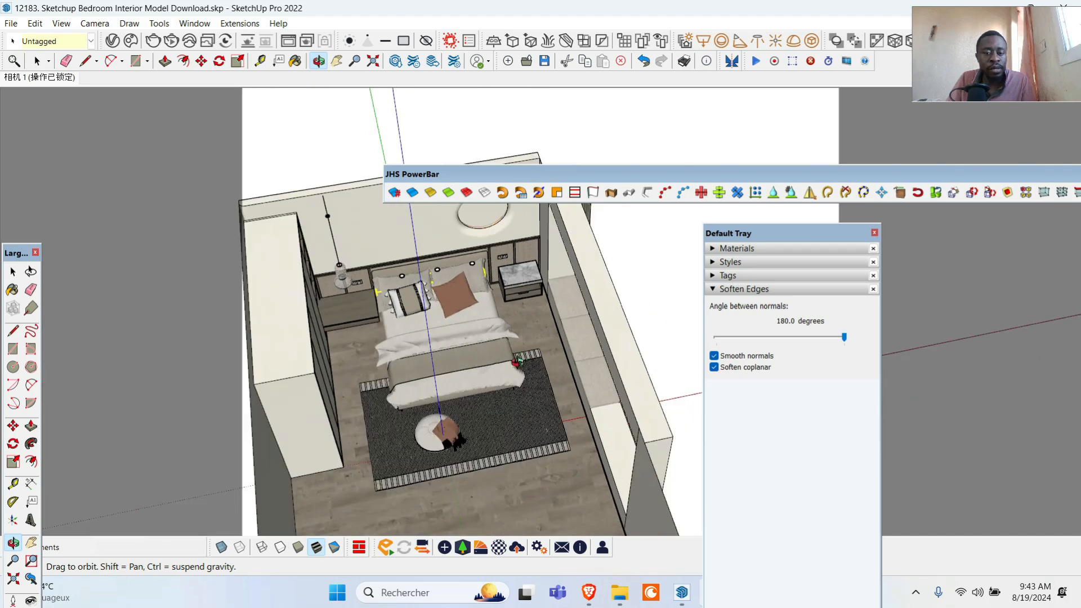
left_click(195, 23)
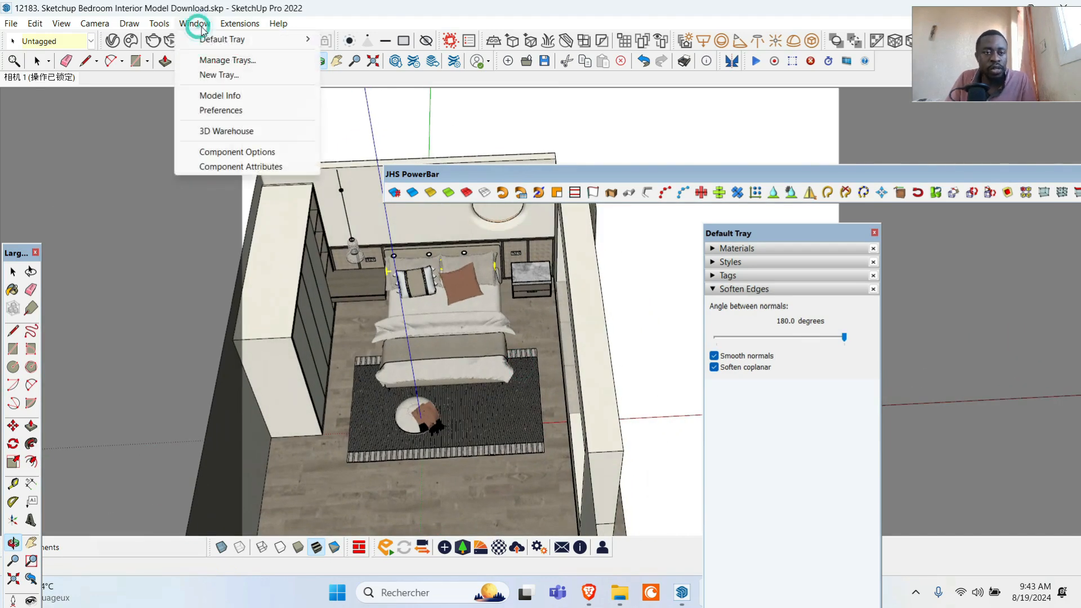
left_click(261, 96)
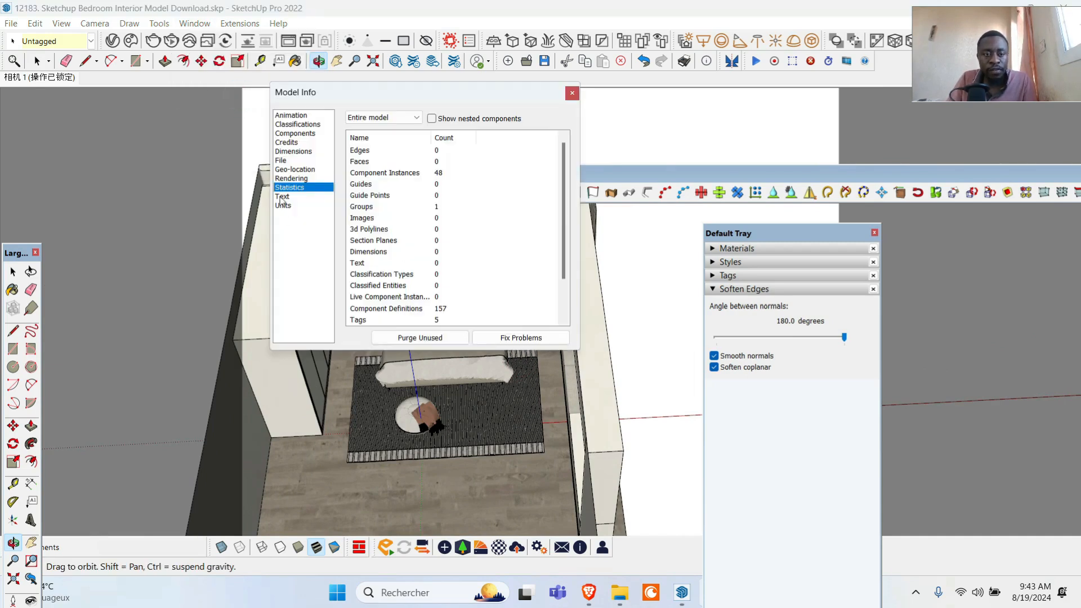
left_click(430, 337)
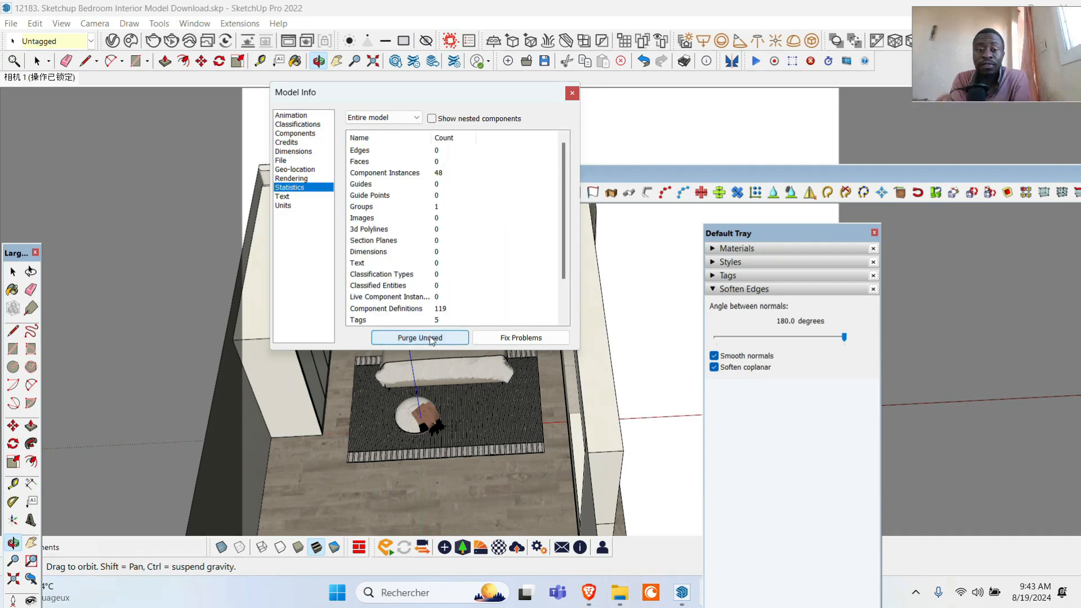
- Run Fix Problems on the model, dismiss the validity check and close Model Info
left_click(525, 340)
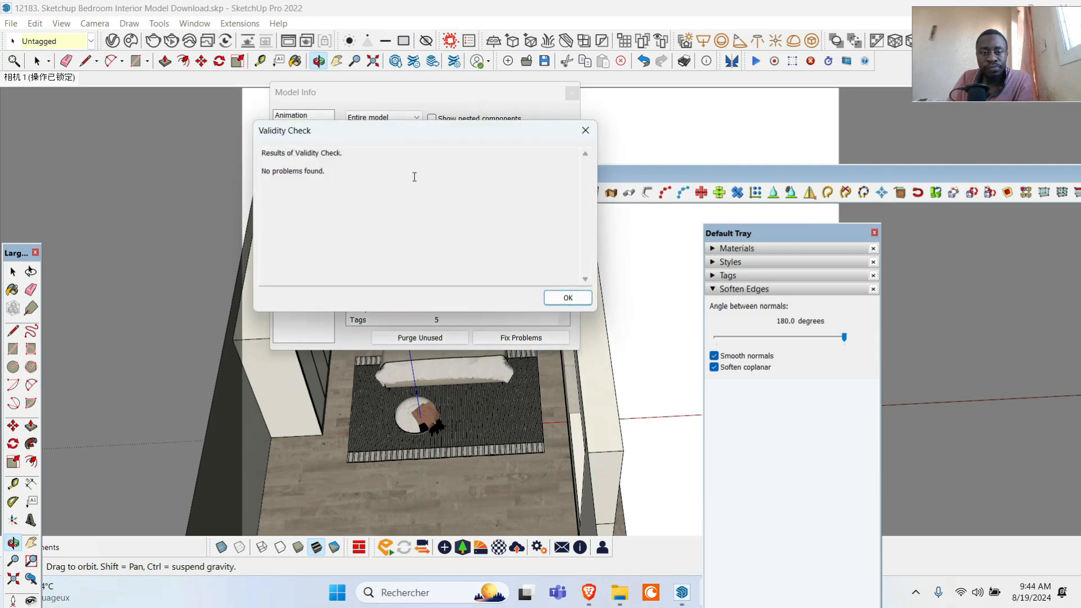
left_click(568, 297)
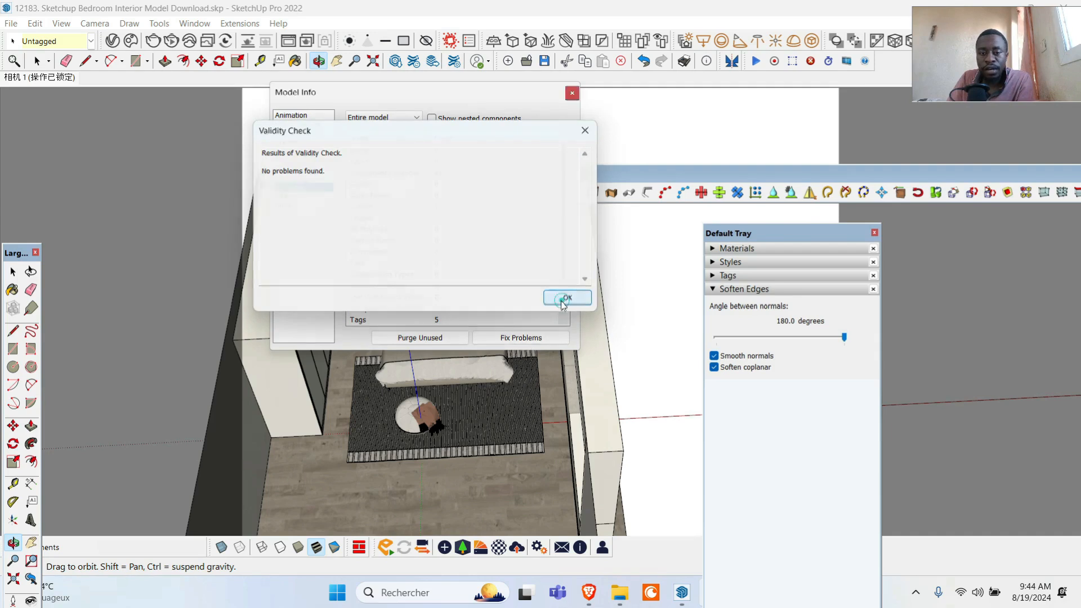
left_click(571, 93)
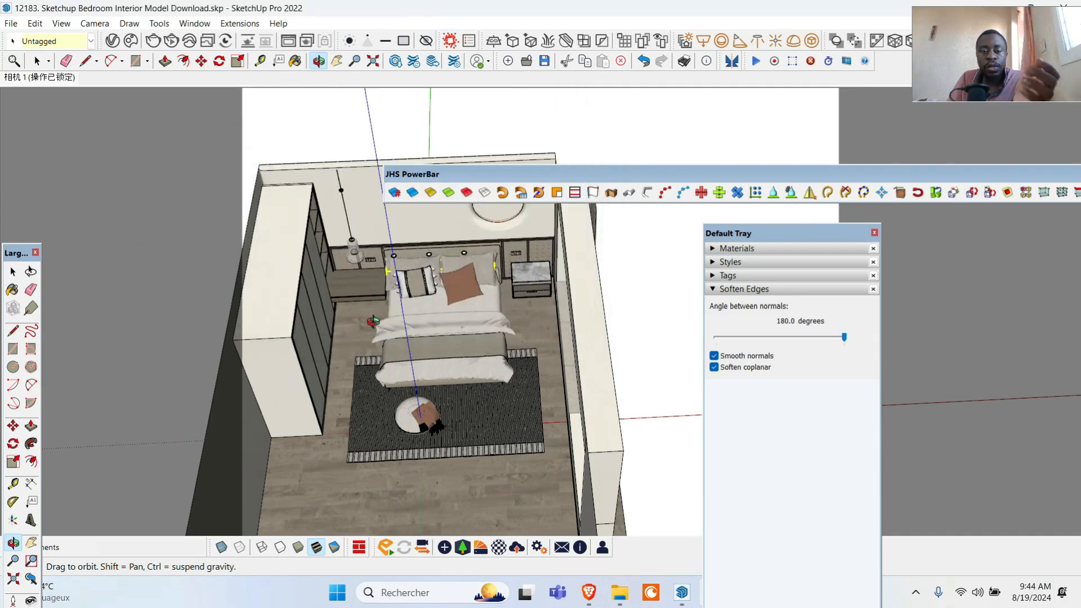
- Run CleanUp³ on the whole model with Purge Unused, Merge Coplanar Faces, Repair Split Edges and Erase Stray Edges enabled
left_click_drag(440, 375, 432, 366)
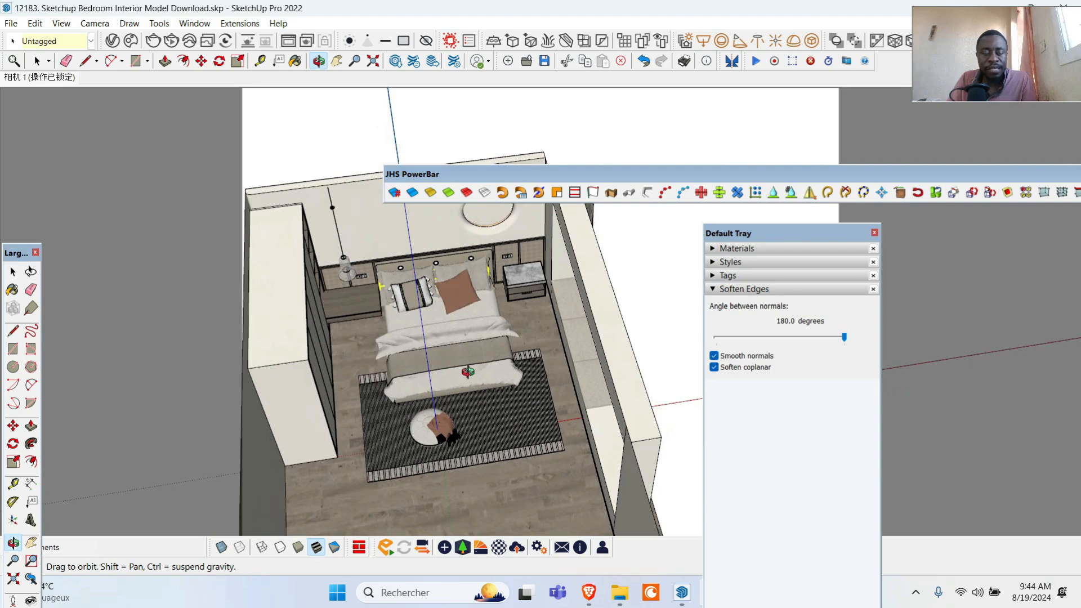
left_click(239, 24)
mouse_move(268, 264)
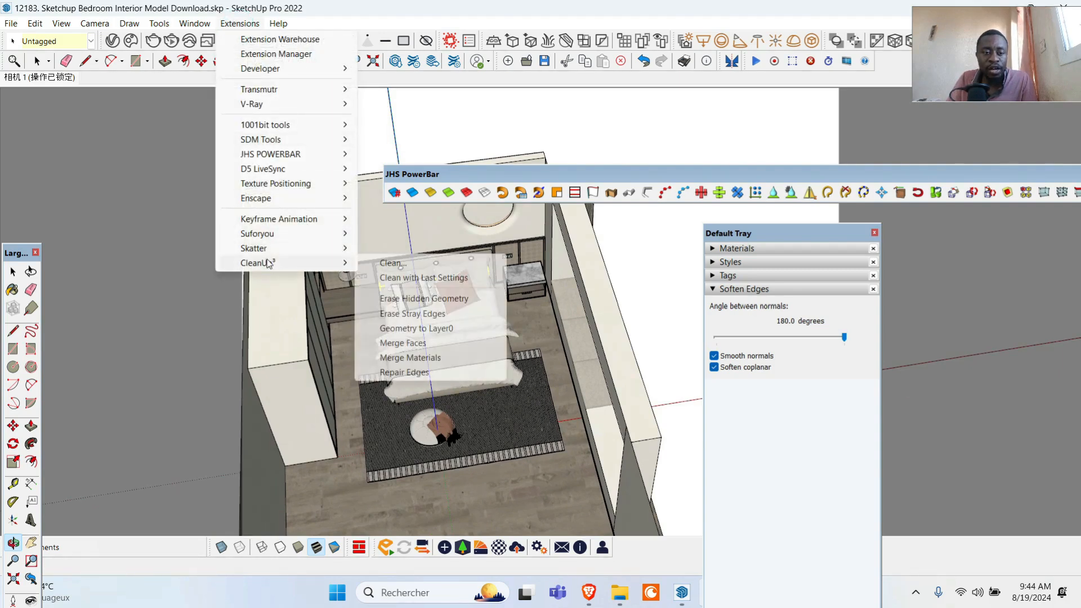
left_click(402, 265)
left_click_drag(220, 24, 284, 17)
left_click(335, 57)
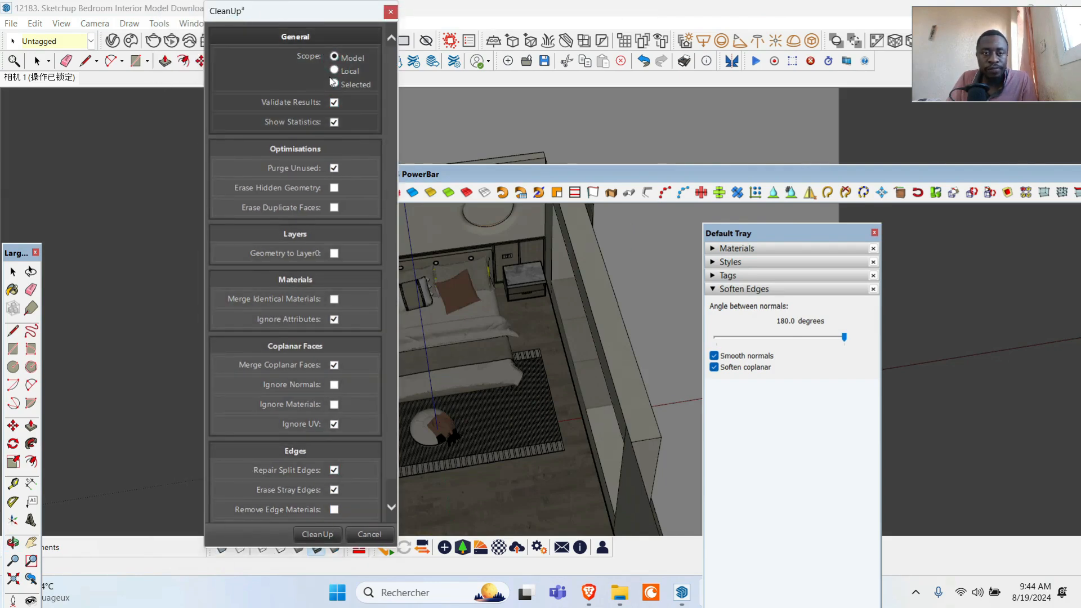
left_click(317, 534)
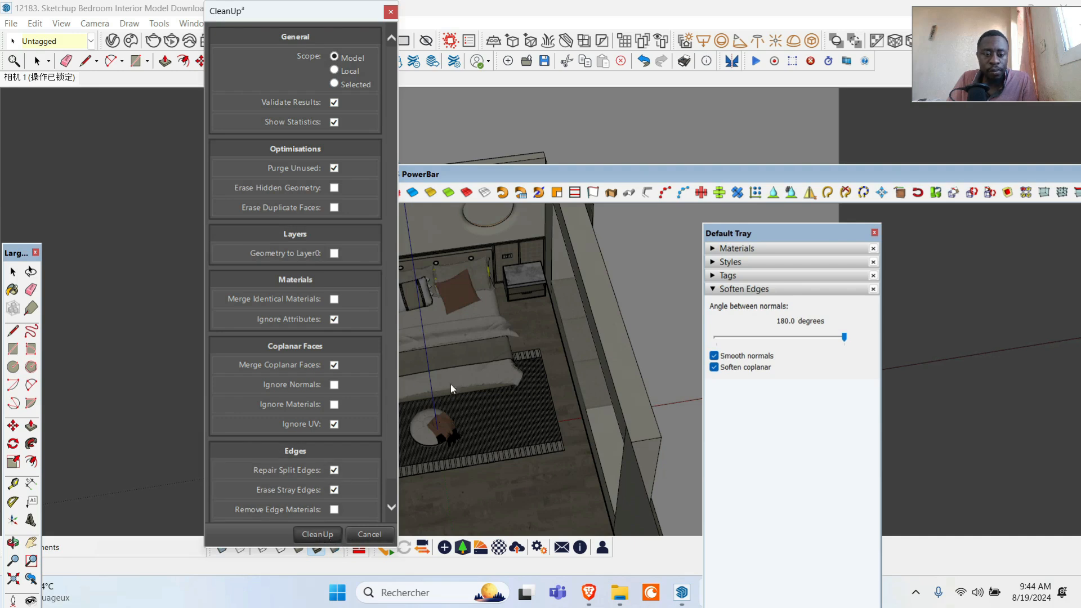
mouse_move(65, 578)
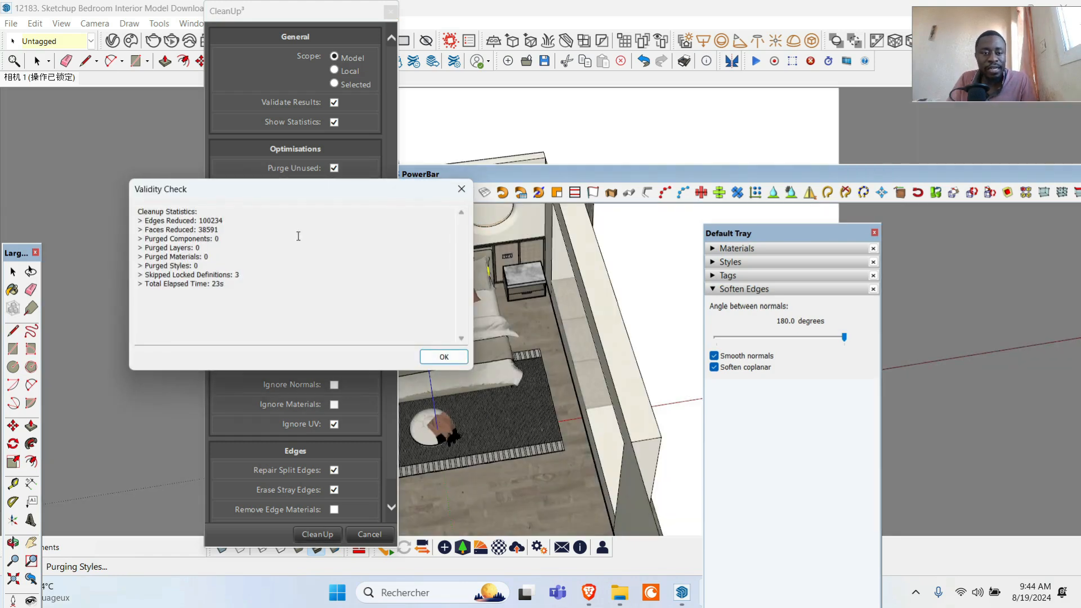
left_click_drag(281, 197, 497, 220)
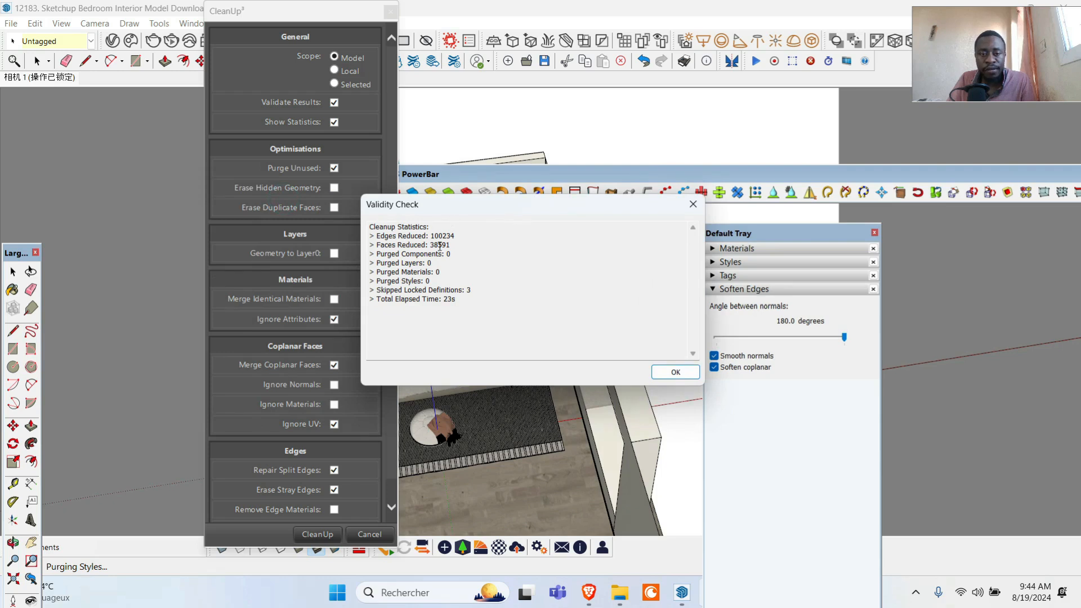
- Read the CleanUp³ statistics for reduced edges and faces, and dismiss the validity check results
left_click_drag(432, 236, 468, 251)
left_click(675, 372)
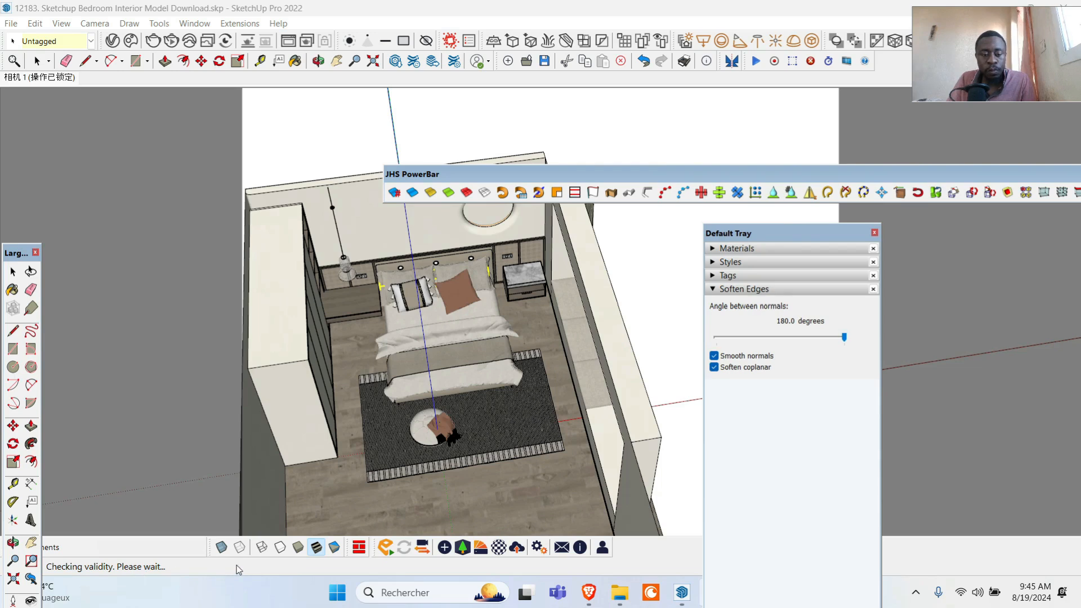
left_click(680, 368)
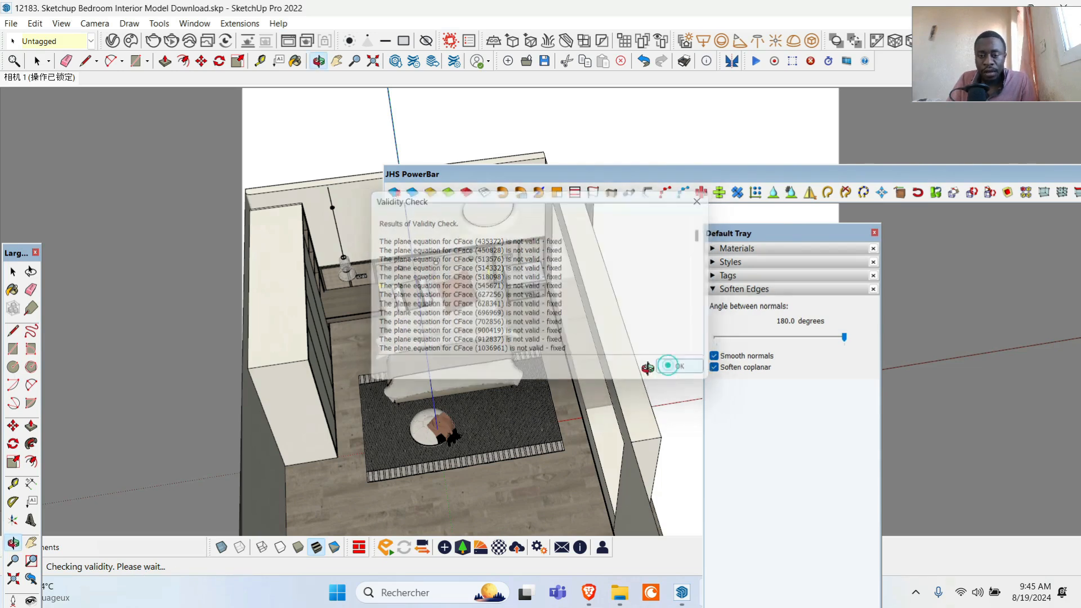
- Run CleanUp³ again with the scope set to Selected, read its statistics and dismiss the validity check results
scroll(394, 301, "up", 5)
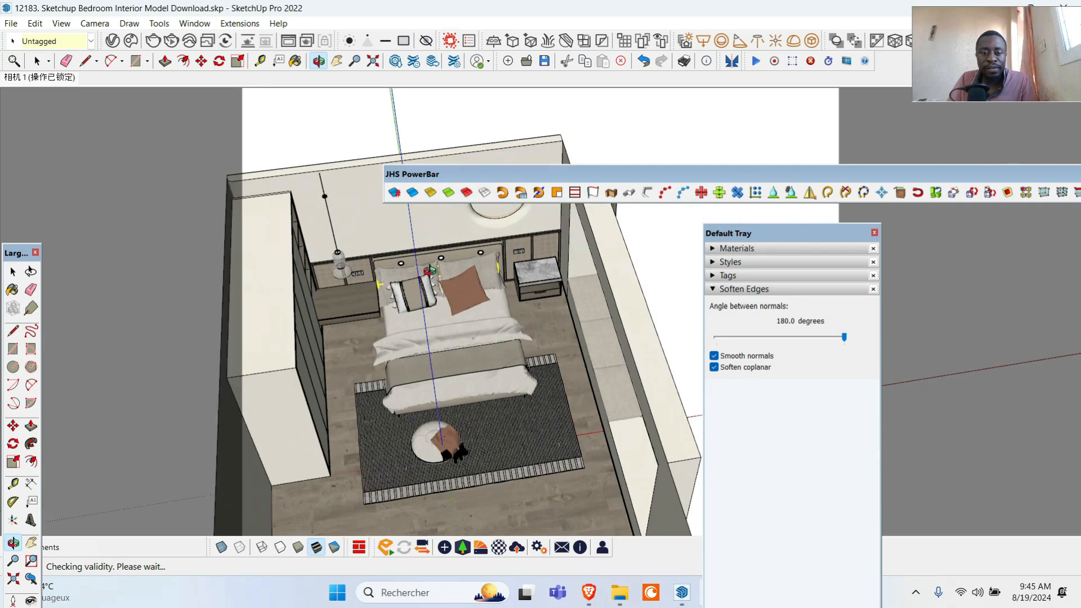
mouse_move(509, 340)
middle_mouse_down()
mouse_move(443, 292)
mouse_move(185, 208)
middle_mouse_up()
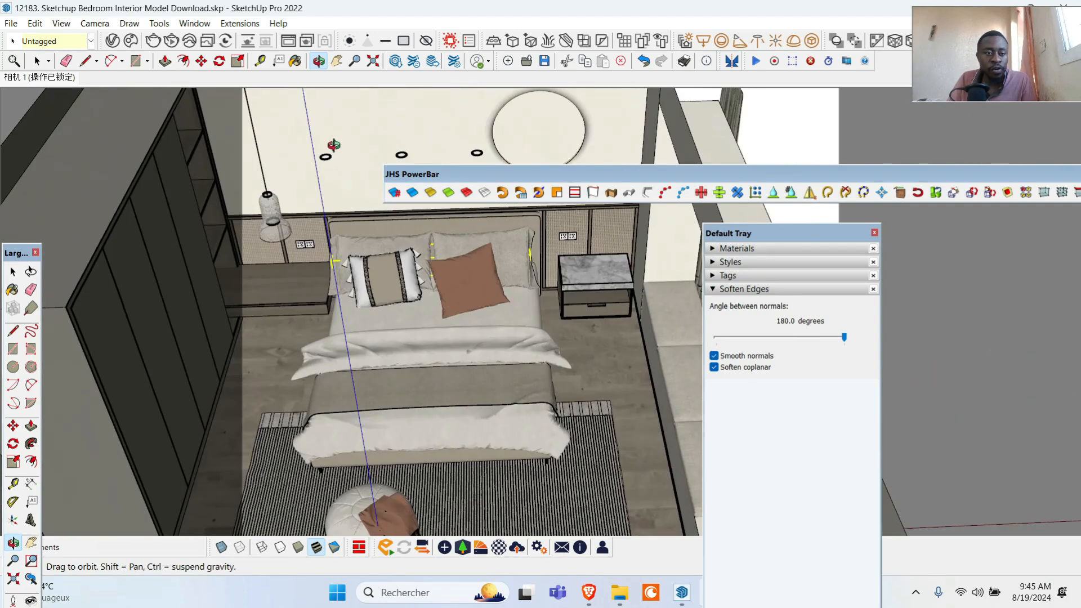
left_click(239, 23)
mouse_move(344, 263)
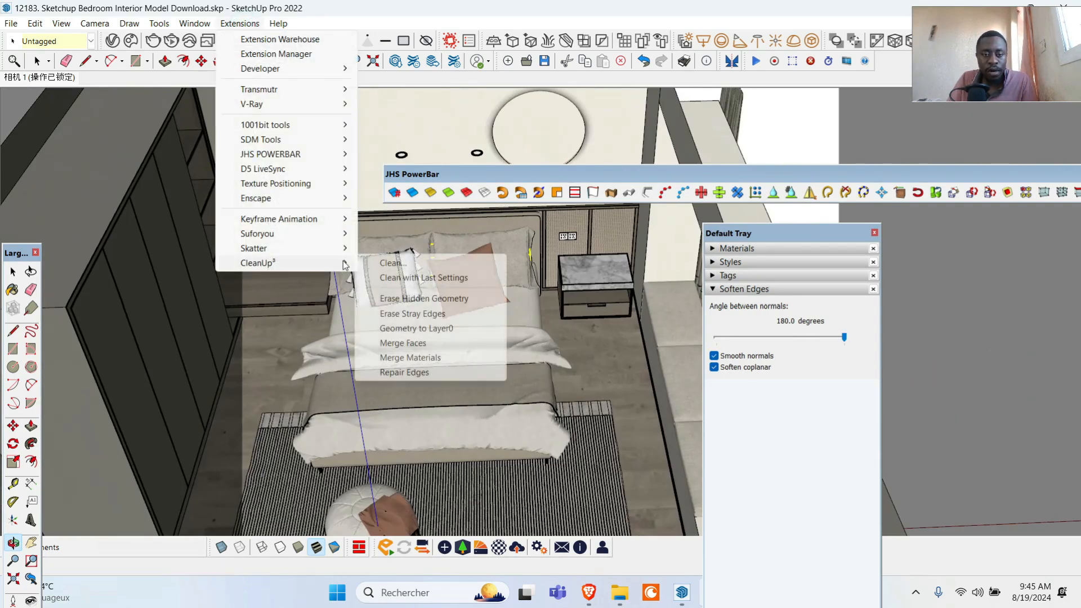
left_click(389, 263)
left_click(330, 536)
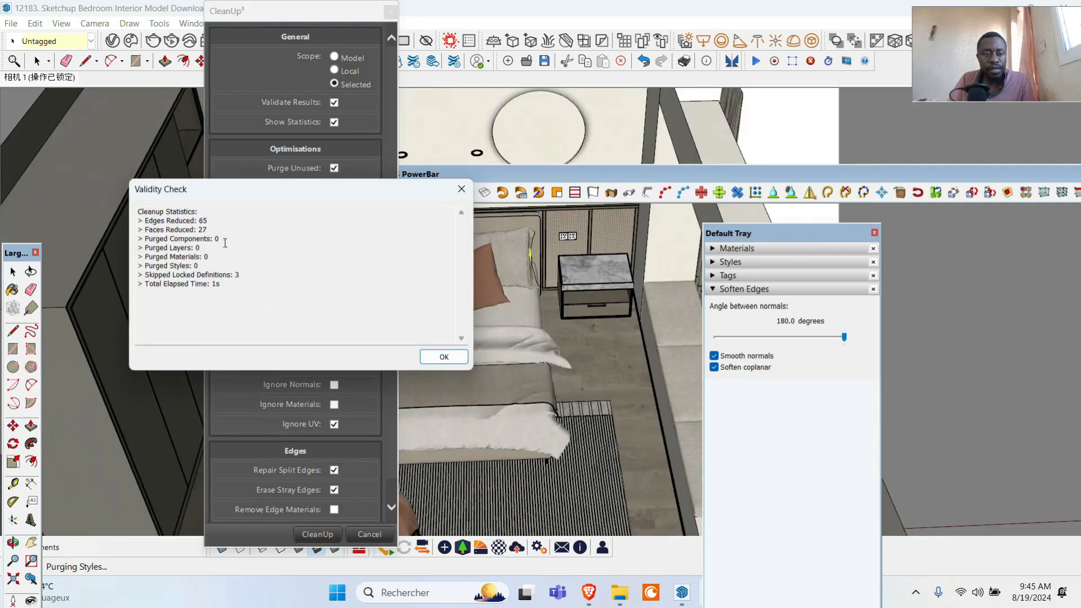
double_click(203, 220)
left_click(463, 362)
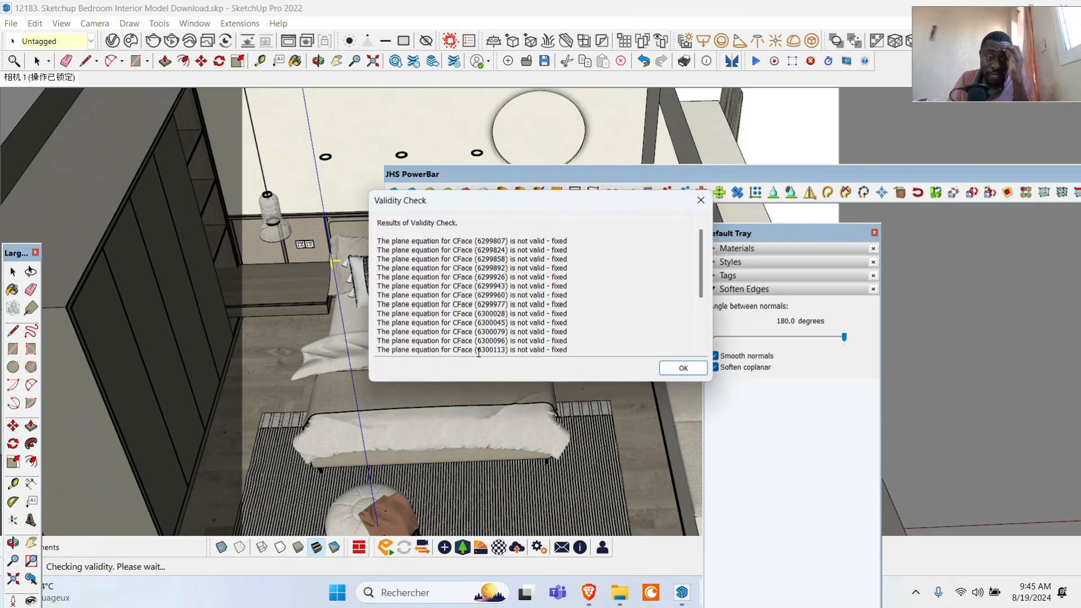
left_click(683, 369)
scroll(446, 321, "down", 2)
left_click_drag(451, 311, 484, 342)
scroll(485, 342, "up", 10)
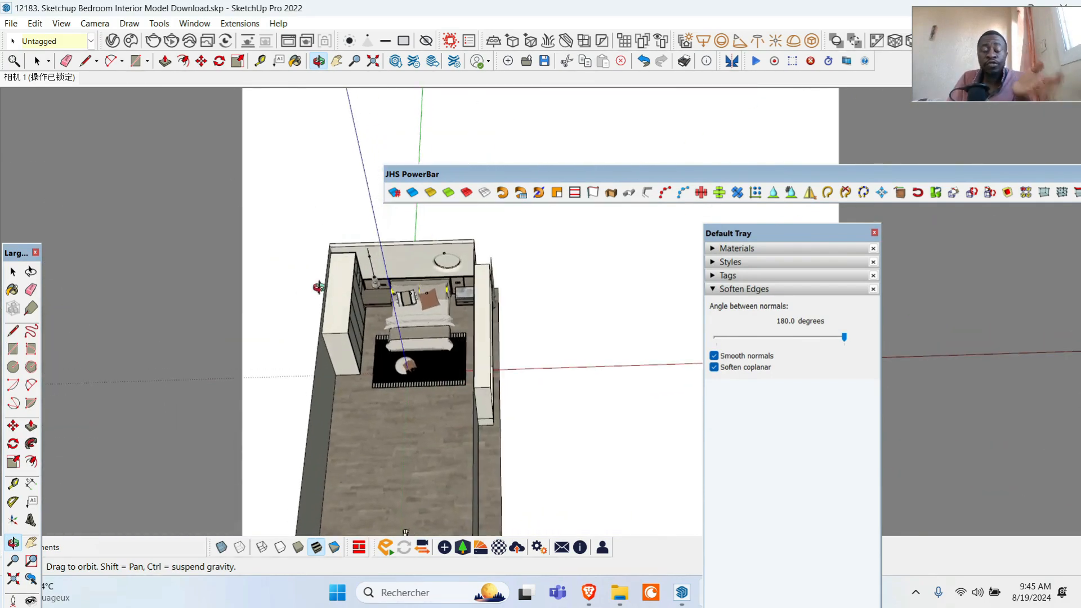
scroll(579, 314, "down", 5)
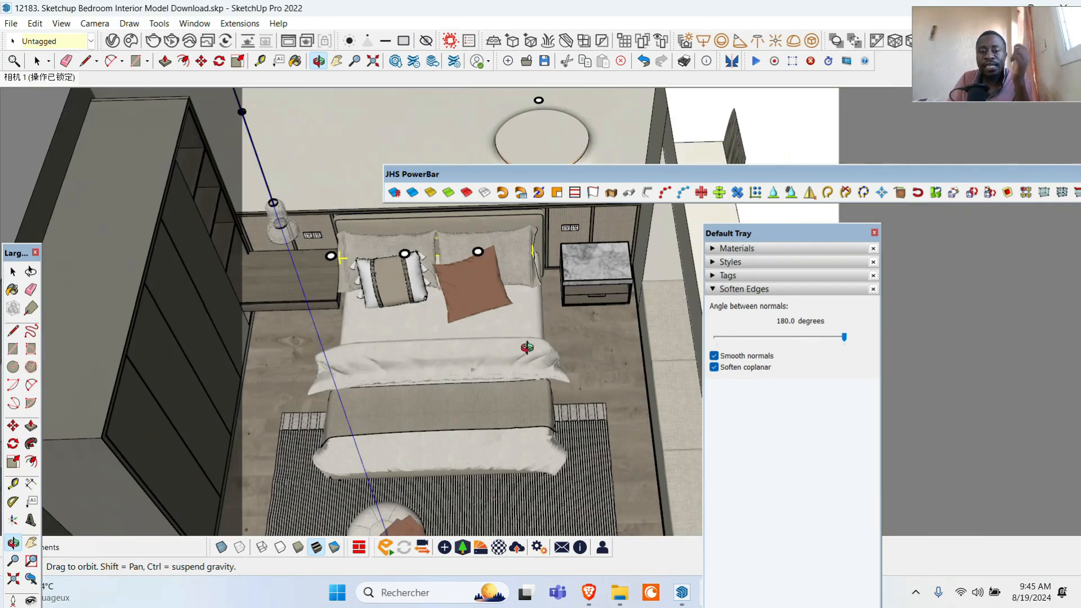
scroll(532, 354, "down", 5)
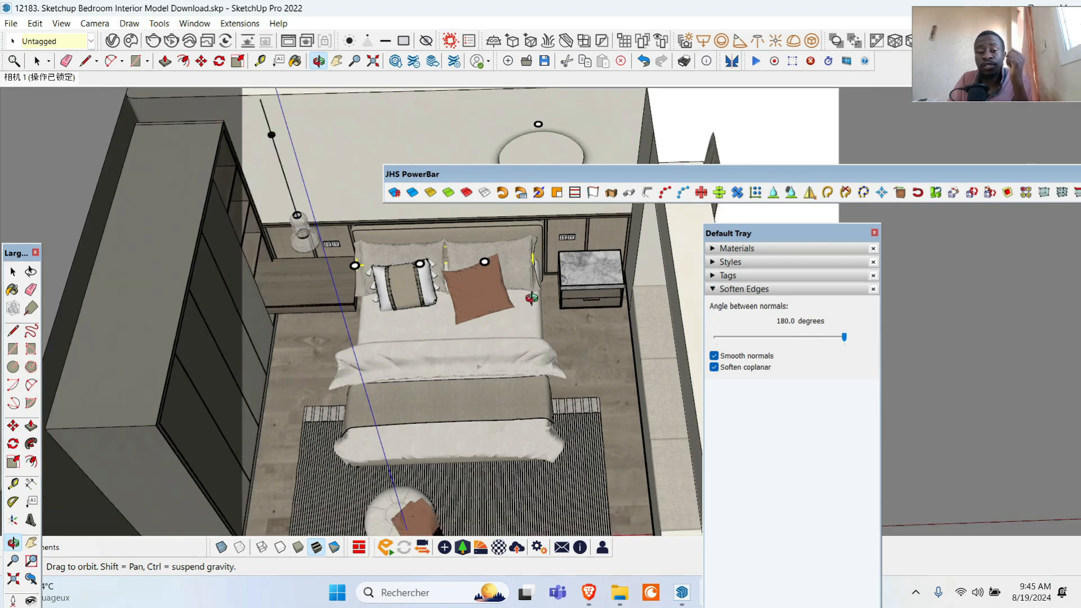
left_click_drag(521, 399, 507, 352)
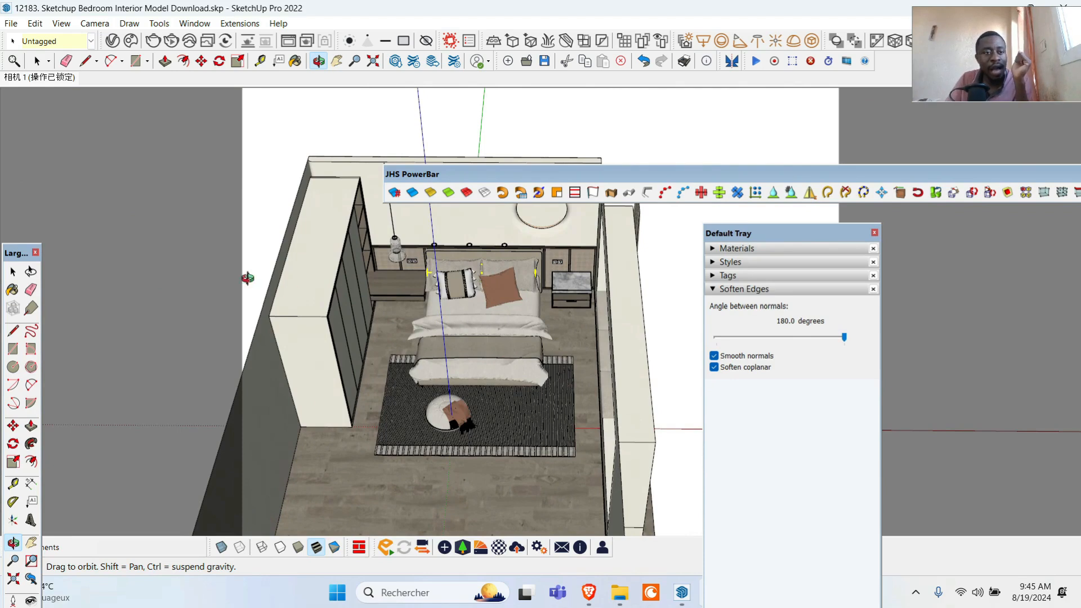
- Display hidden geometry and examine the mesh density of the bedding, pillows and rug
left_click(62, 23)
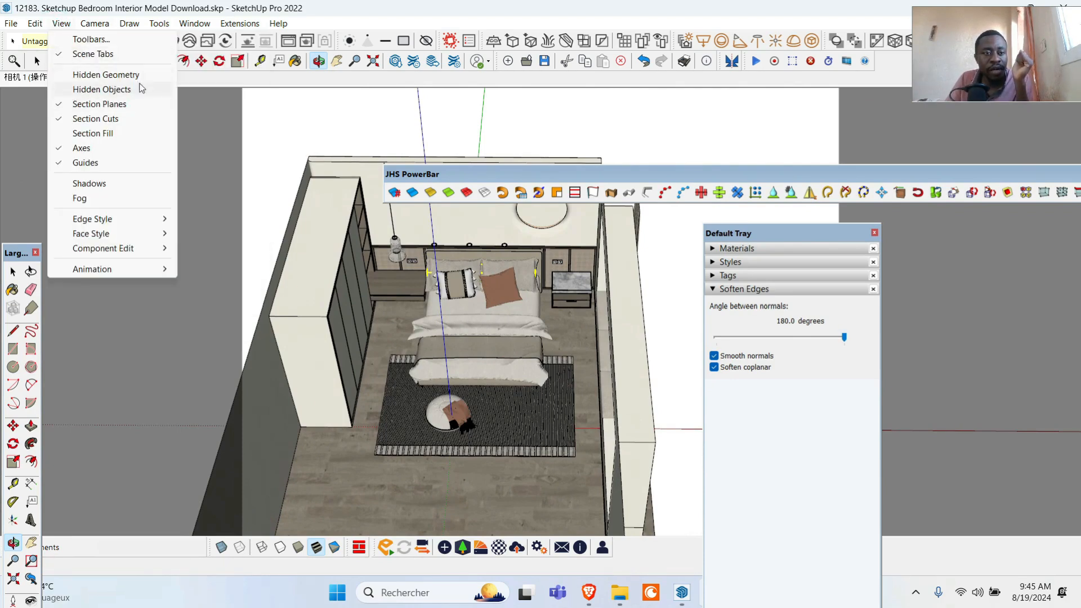
left_click(106, 75)
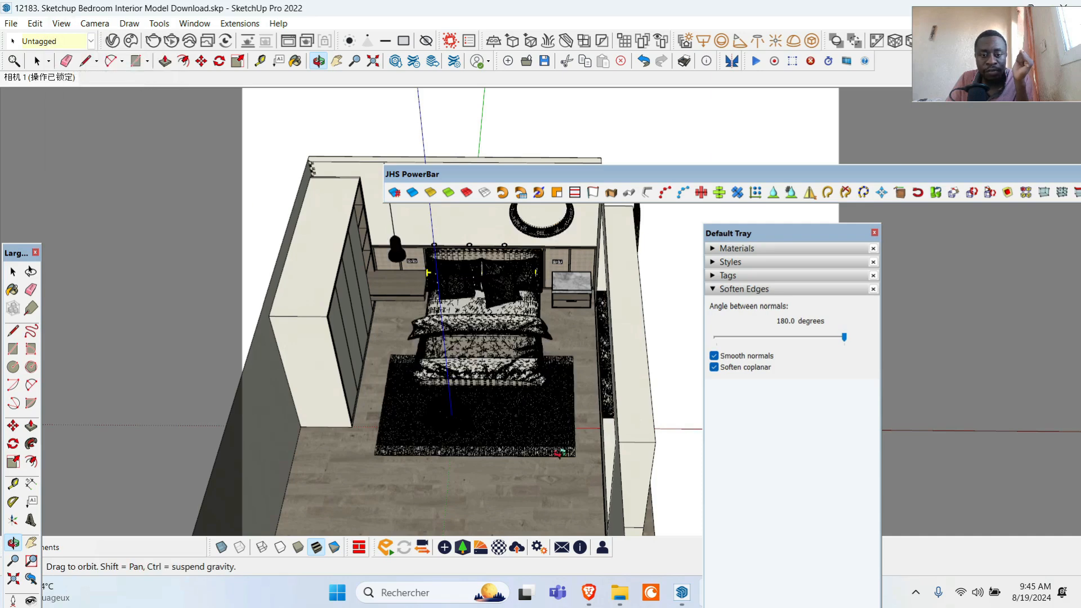
scroll(596, 451, "up", 3)
scroll(548, 347, "up", 6)
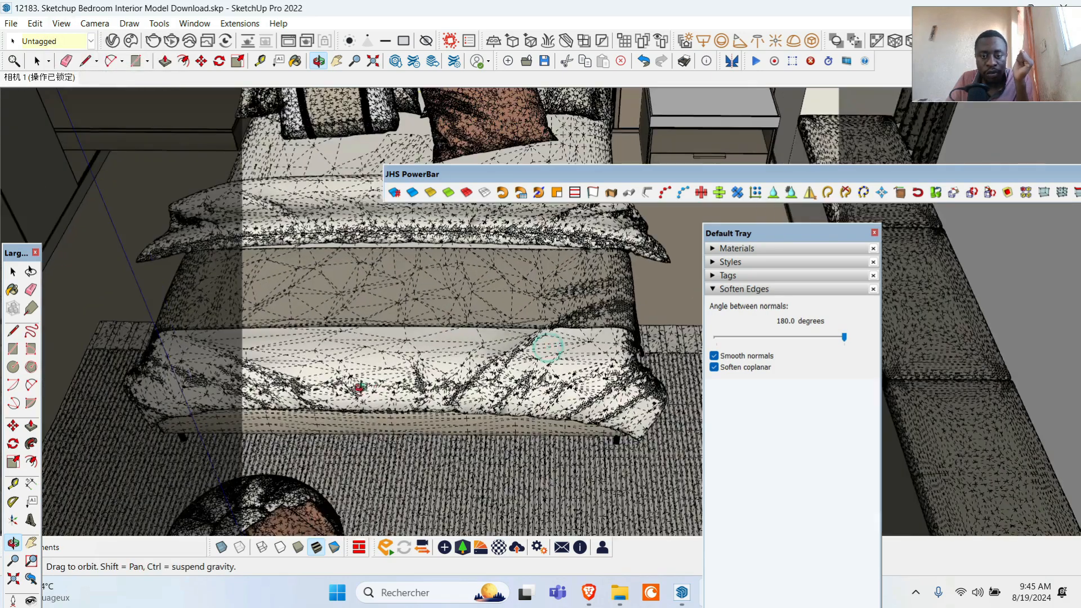
middle_click_drag(360, 387, 389, 375)
scroll(389, 375, "down", 2)
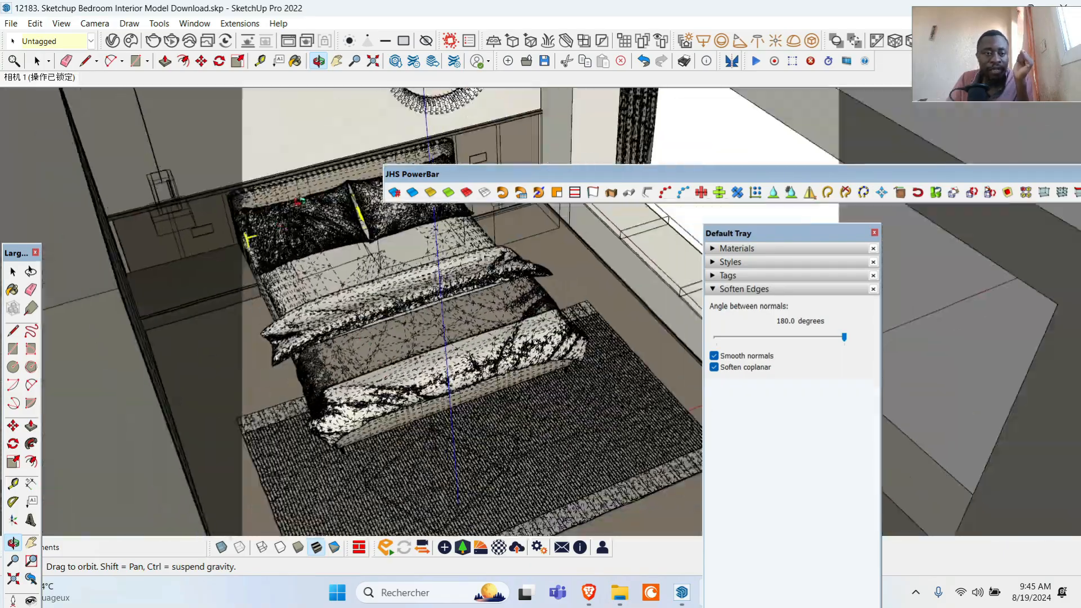
scroll(299, 200, "up", 4)
middle_click_drag(332, 261, 168, 315)
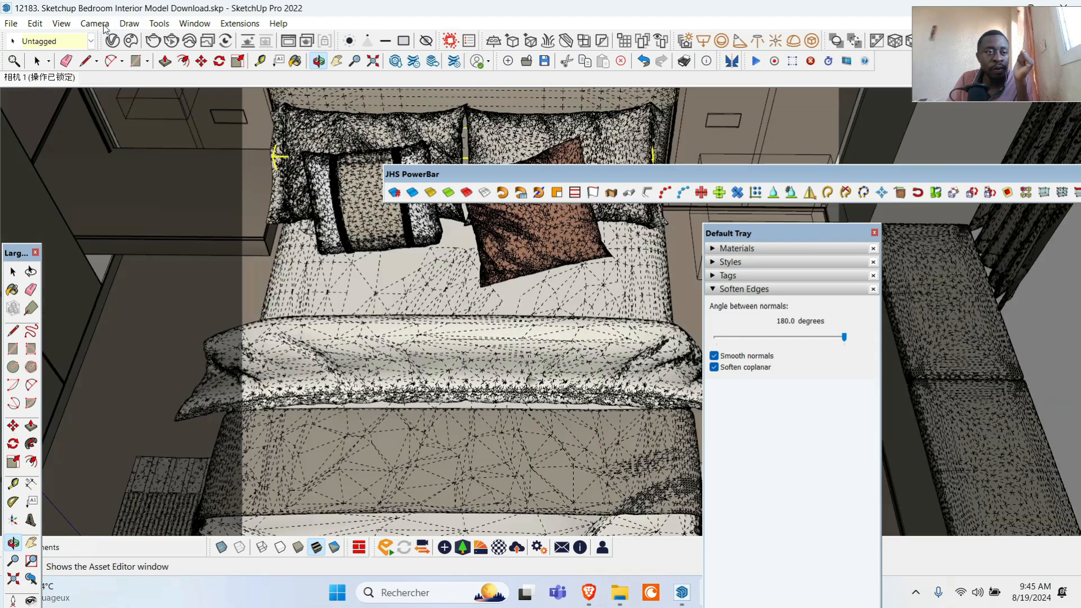
- Turn off the display of hidden geometry and view the whole bed area without mesh lines
left_click(62, 23)
mouse_move(82, 26)
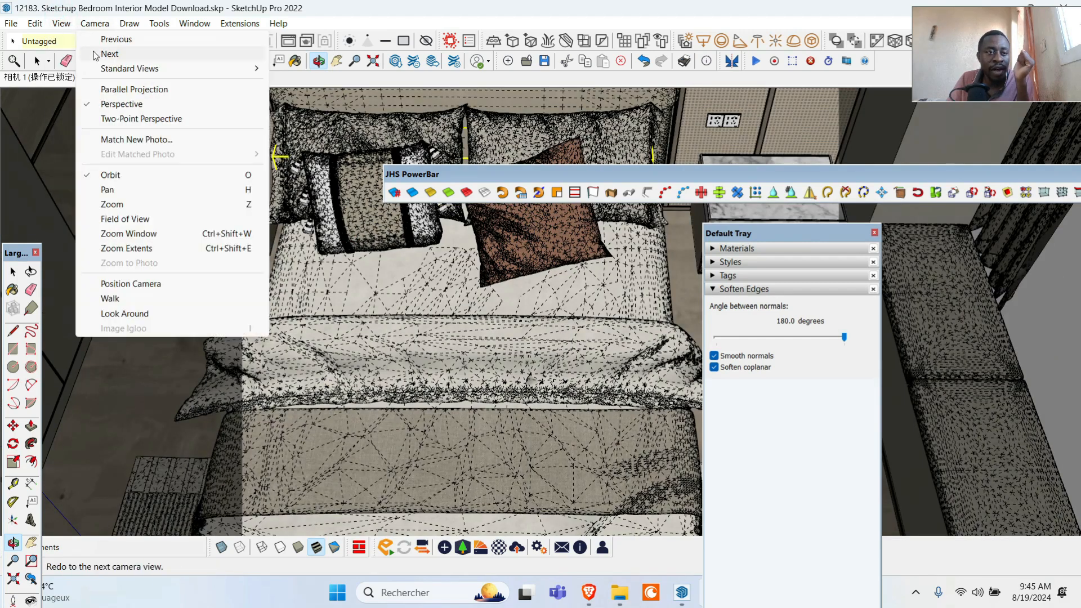
left_click(96, 75)
scroll(335, 287, "down", 4)
middle_click_drag(389, 247, 400, 342)
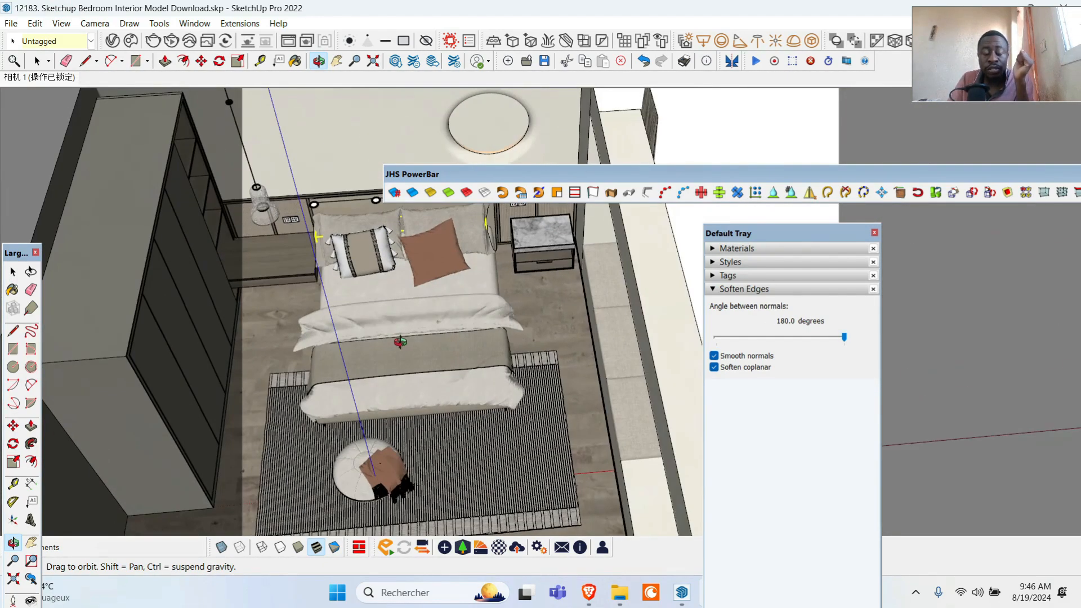